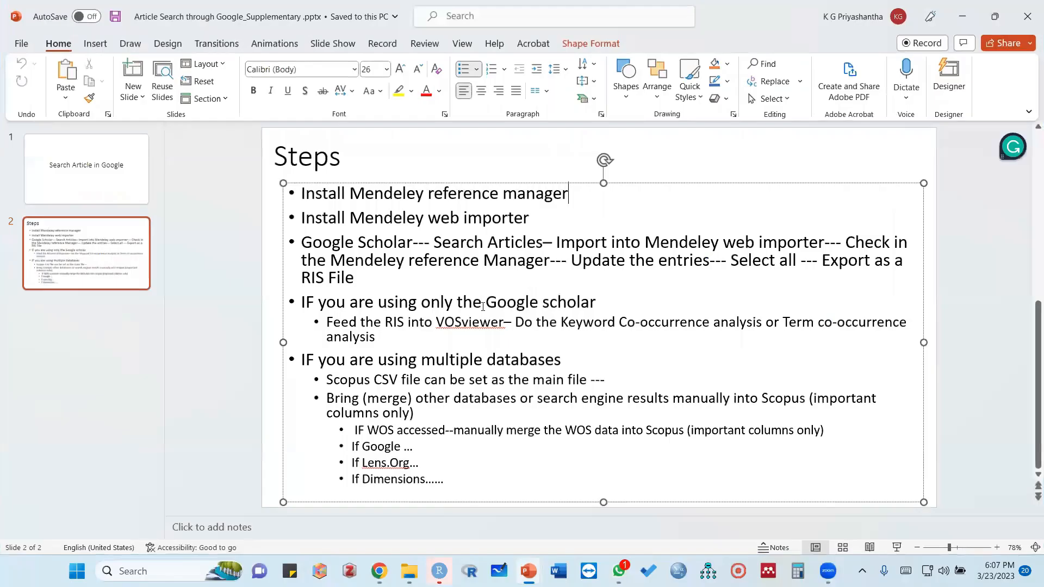
Present the Steps slide in full-screen slide show view
left_click(897, 548)
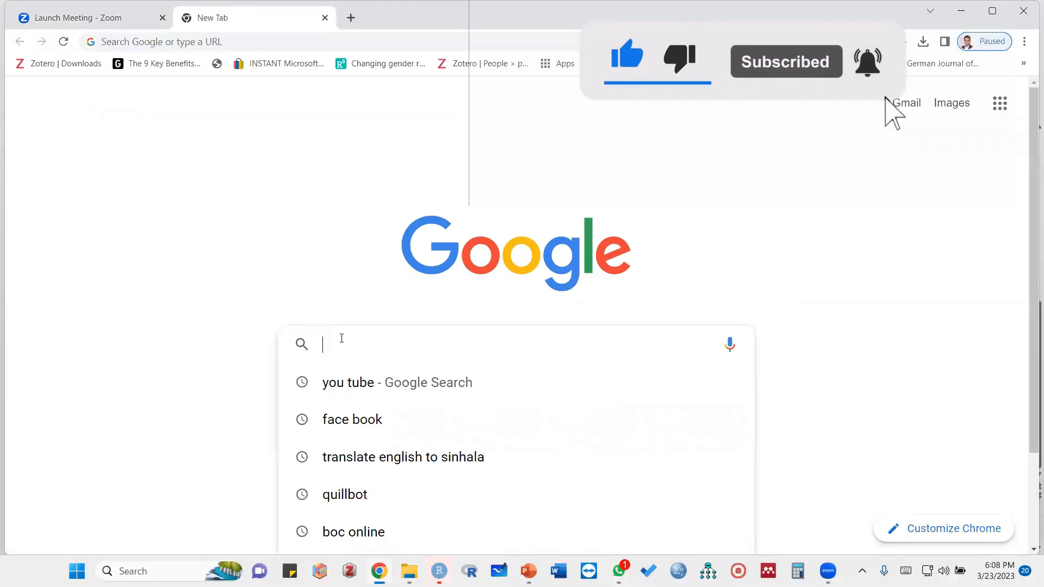
In Chrome, search Google for "mendeley desktop download" and download the Windows installer from the Mendeley Reference Manager page
type("mendeley")
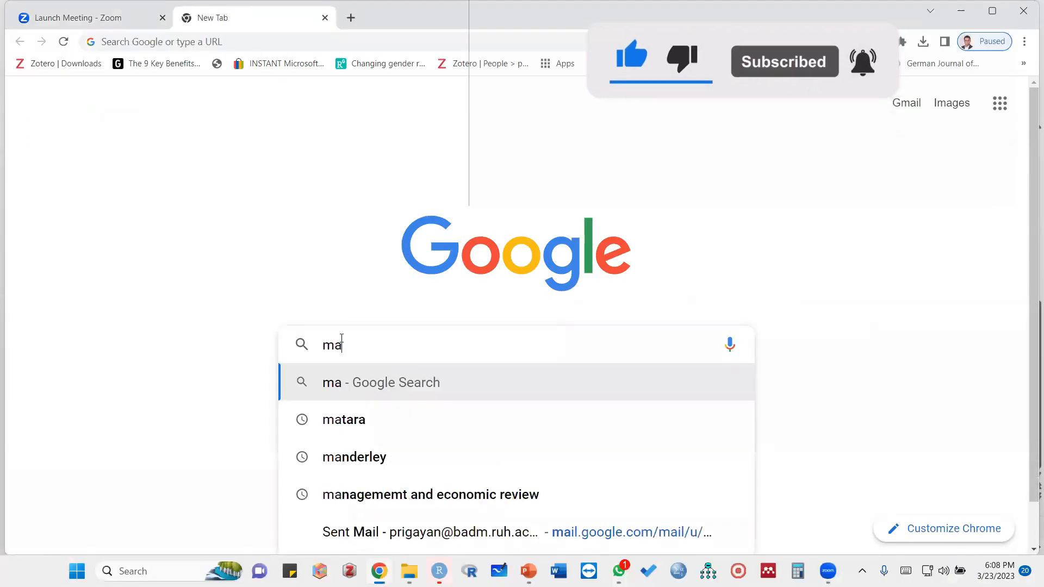
left_click(367, 496)
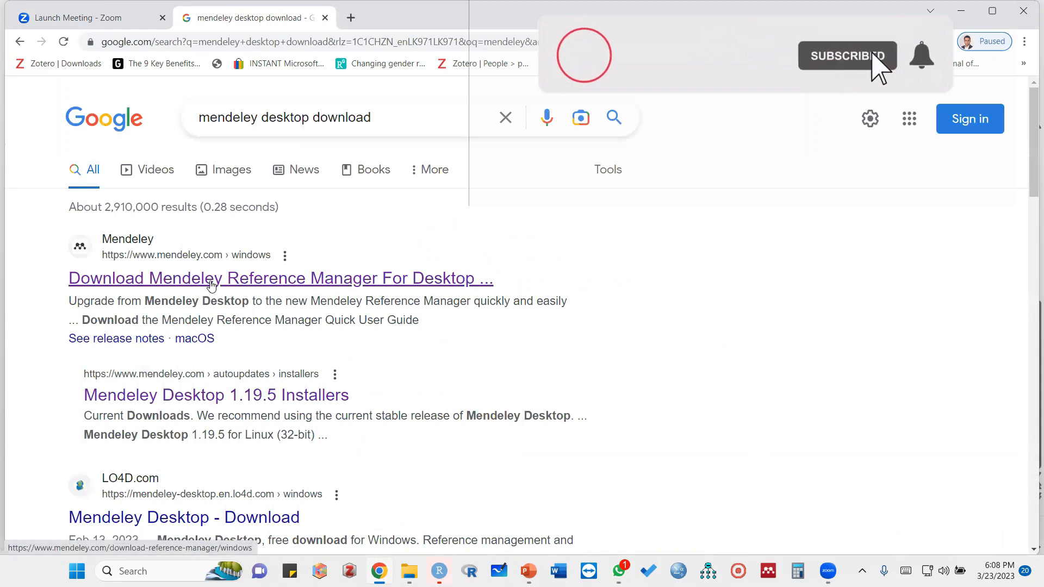
left_click(212, 284)
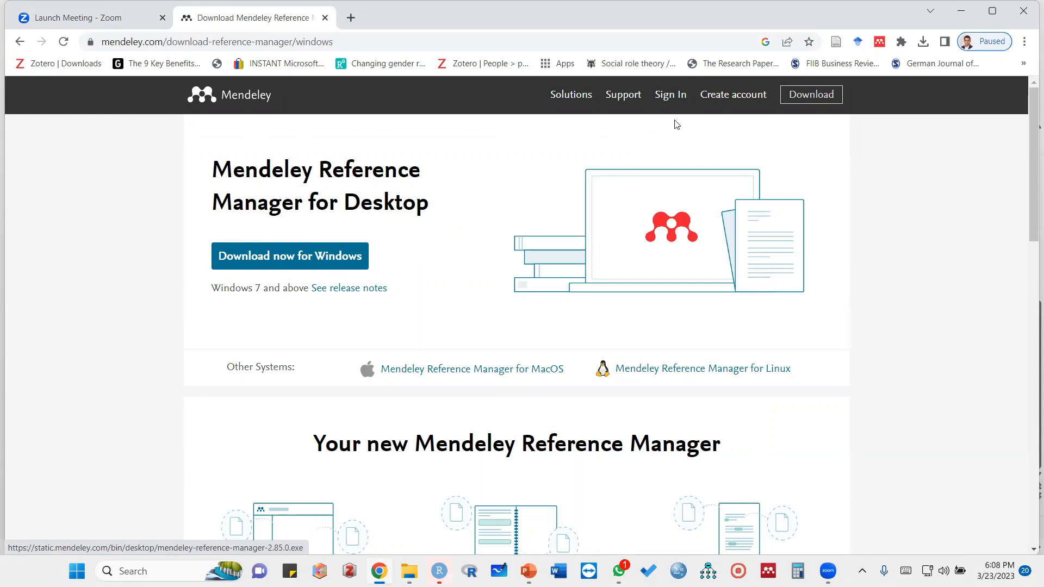
double_click(369, 3)
left_click(260, 259)
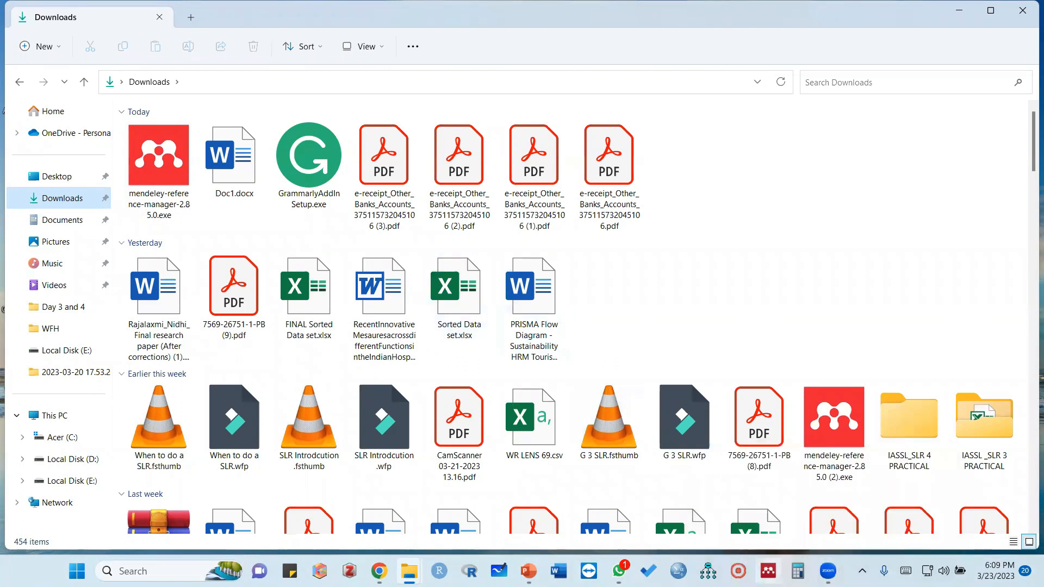
Open the Mendeley Desktop sign-in window, and close the extra Mendeley home page in Chrome
left_click(768, 571)
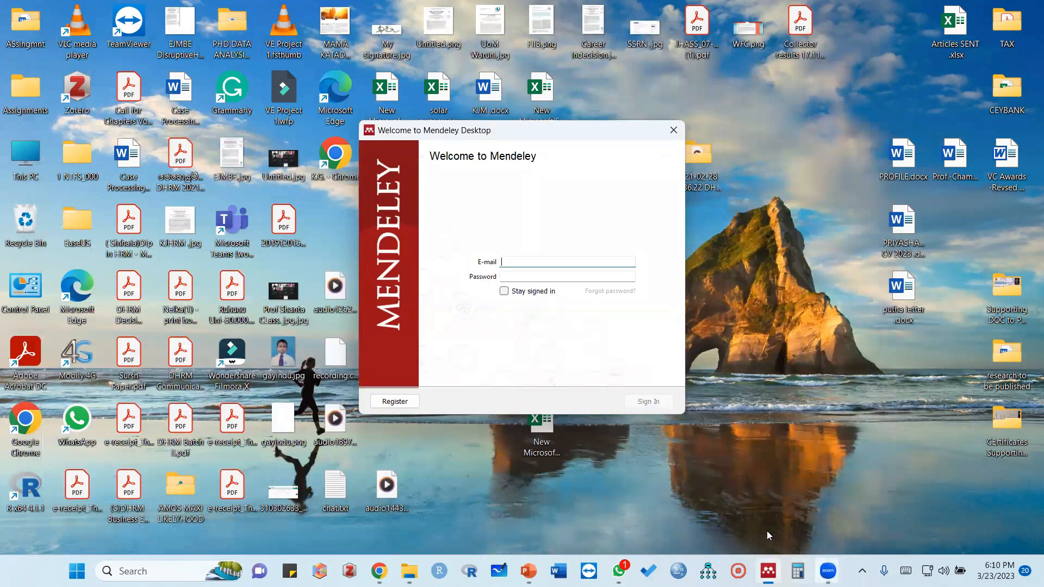
mouse_move(768, 571)
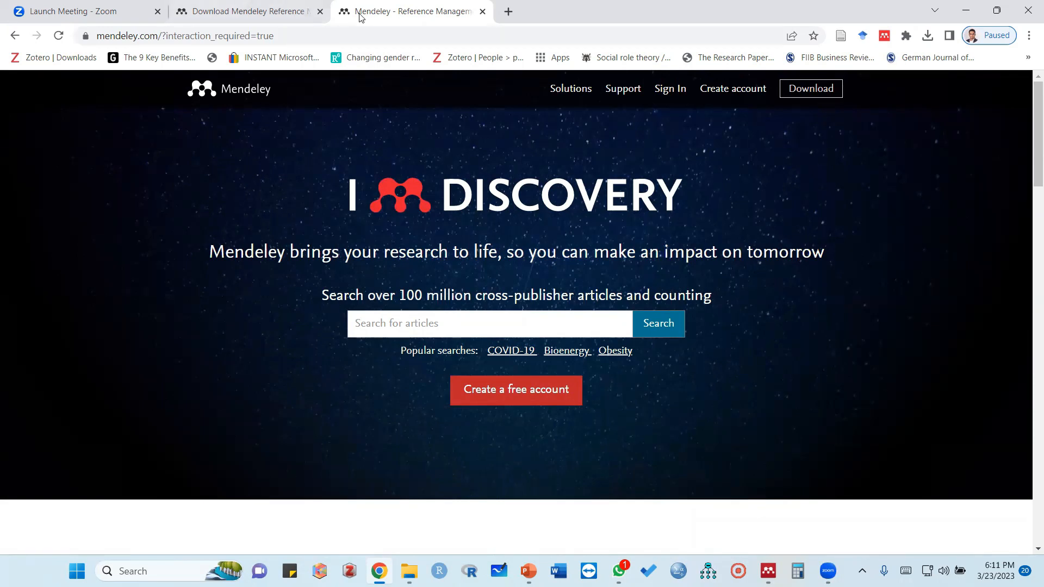
left_click(483, 12)
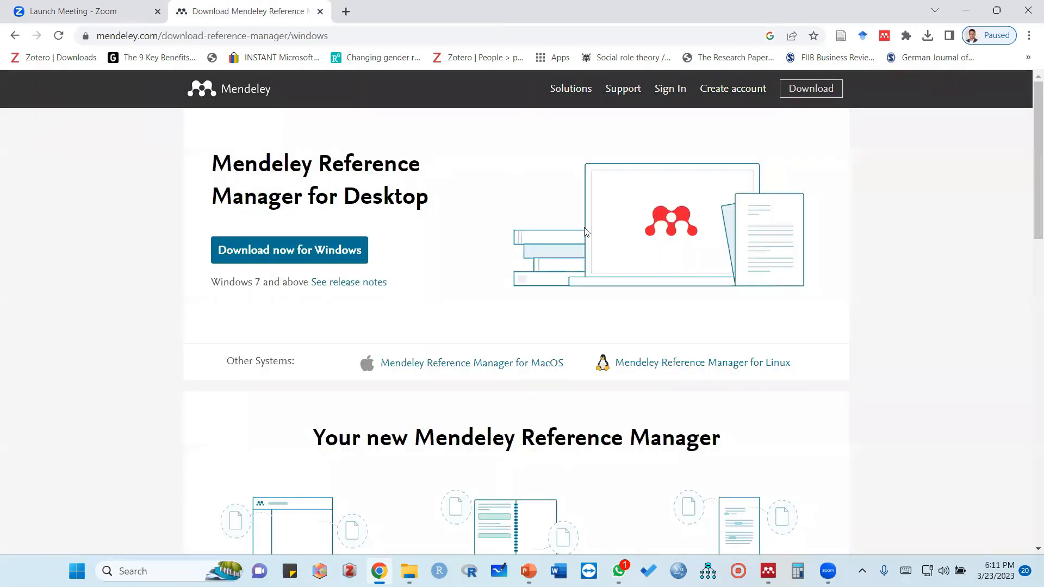
Switch to Mendeley Desktop and sign in with the account e-mail and password
left_click(768, 571)
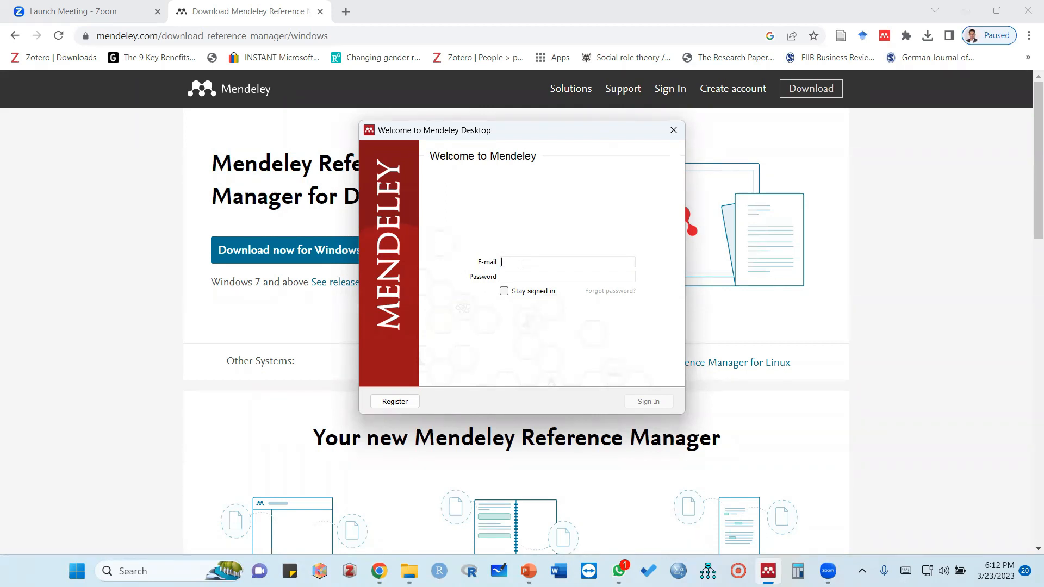
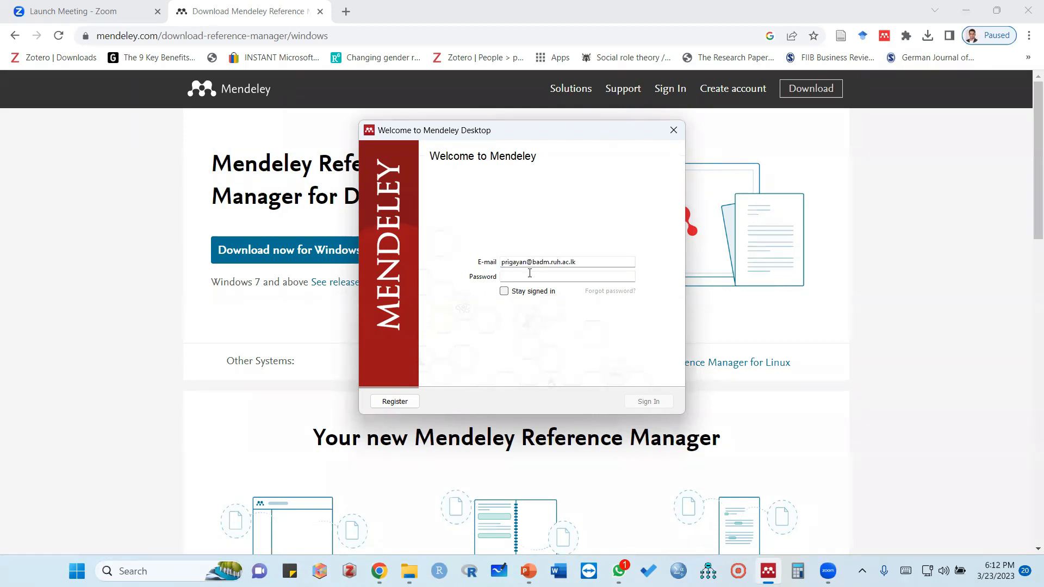
left_click(530, 274)
type("•")
left_click(648, 401)
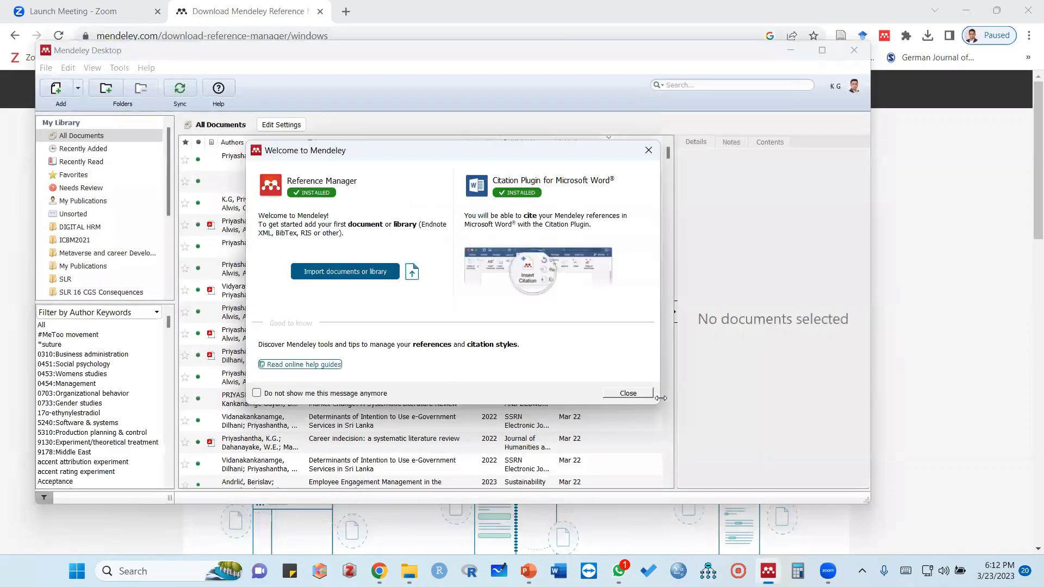
Dismiss the welcome message and the Add and Create tip, and minimize the Mendeley Desktop window
left_click(634, 391)
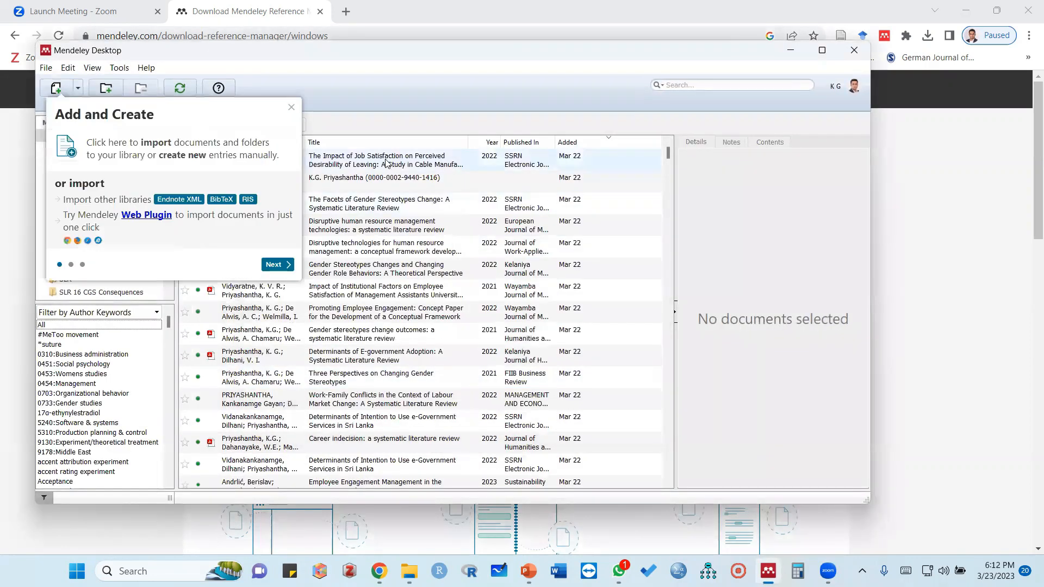
left_click(292, 107)
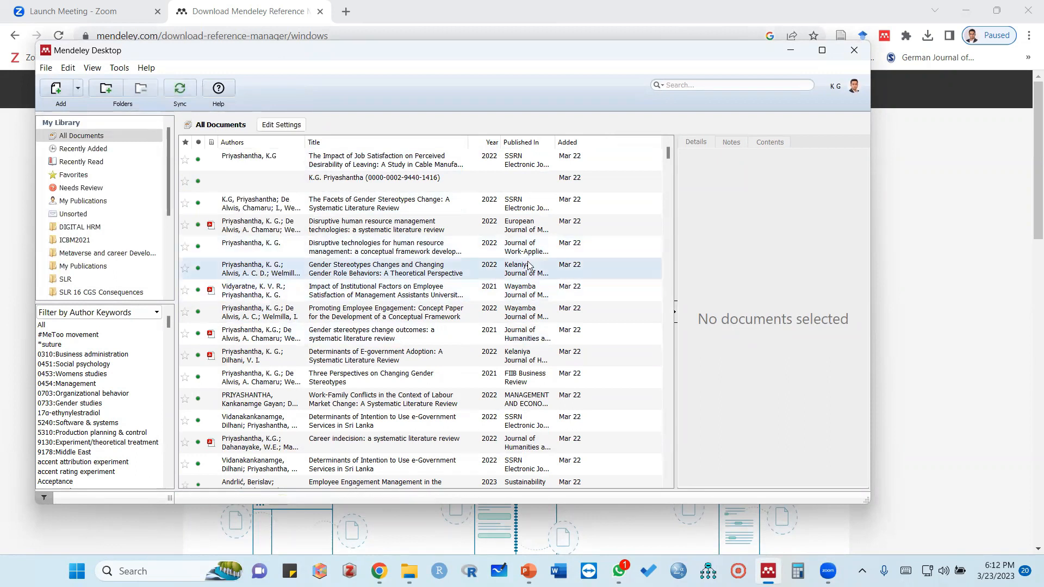
left_click(791, 53)
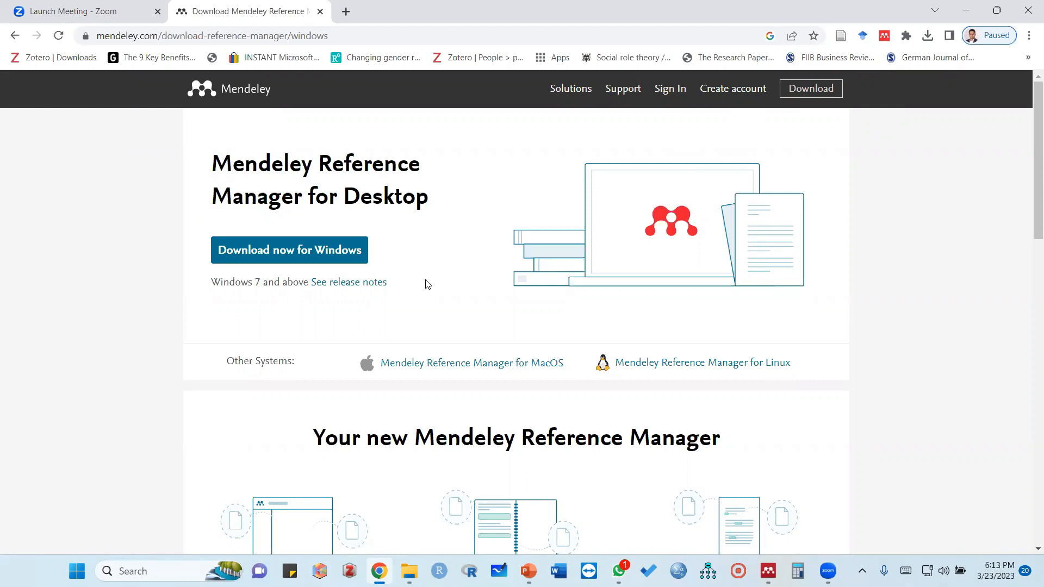
Search Google in a new Chrome tab for "mendeley web importer chrome" and open the Mendeley Web Importer page in the Chrome Web Store
left_click(348, 17)
left_click(367, 342)
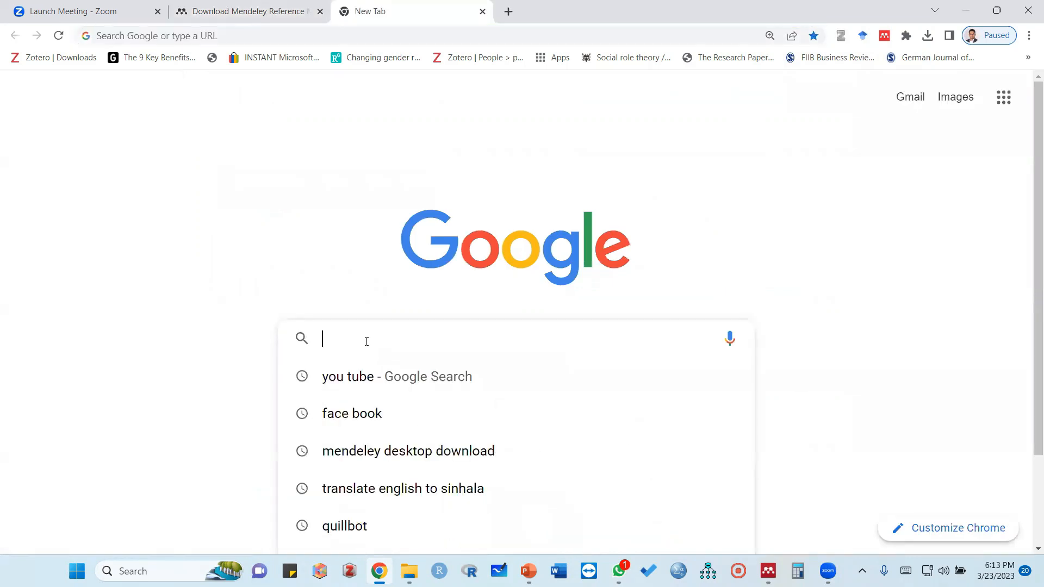
type("mendeley")
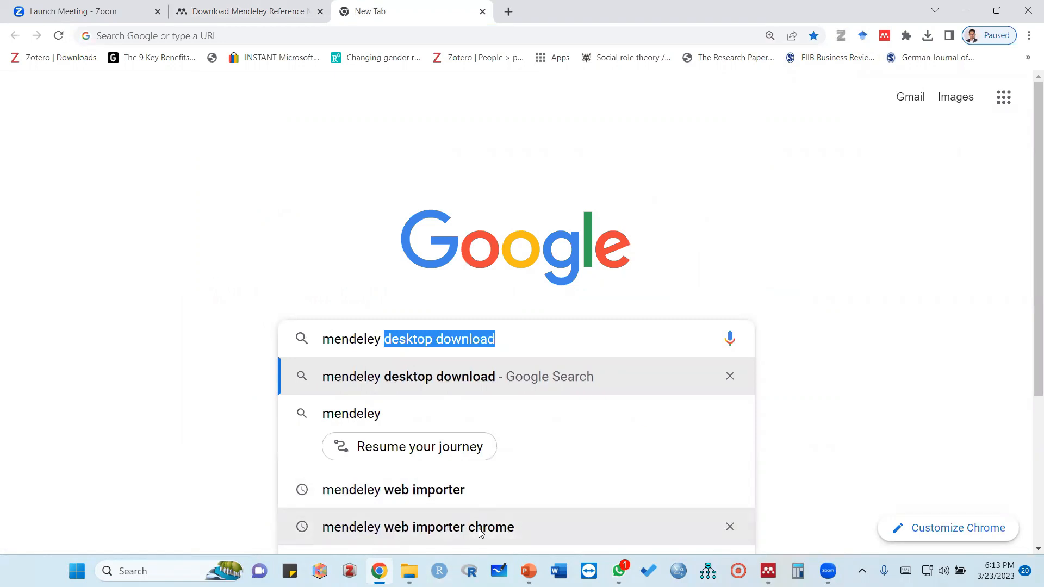
left_click(421, 532)
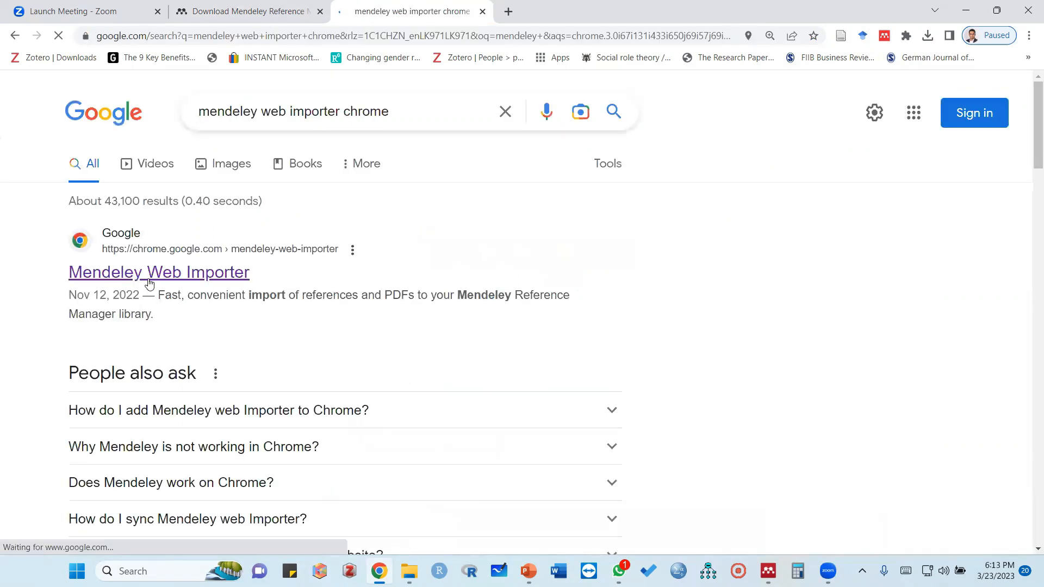
left_click(149, 281)
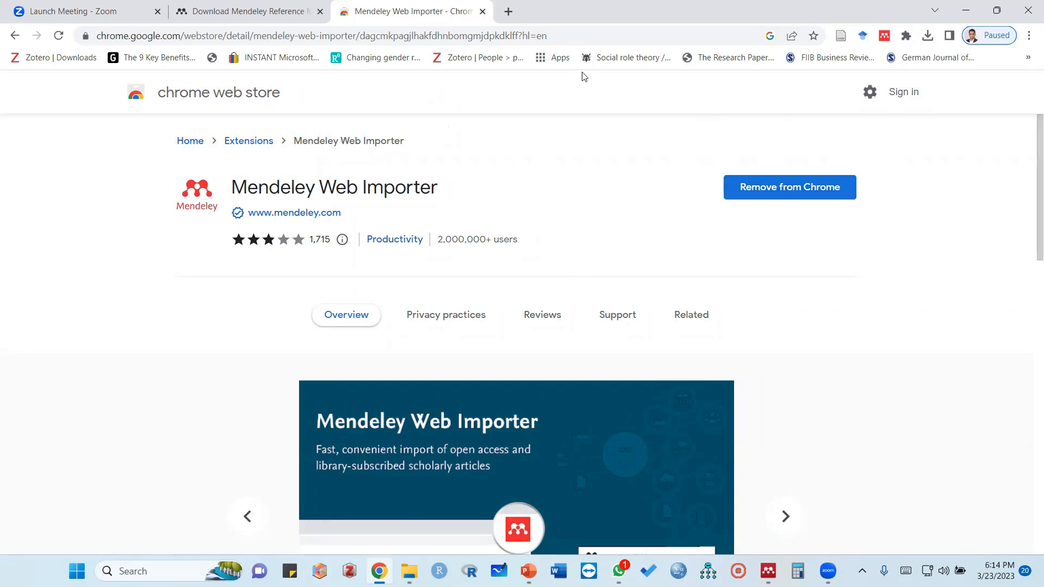
Close the Mendeley Web Importer page and switch back to the Steps slide in PowerPoint
left_click(483, 12)
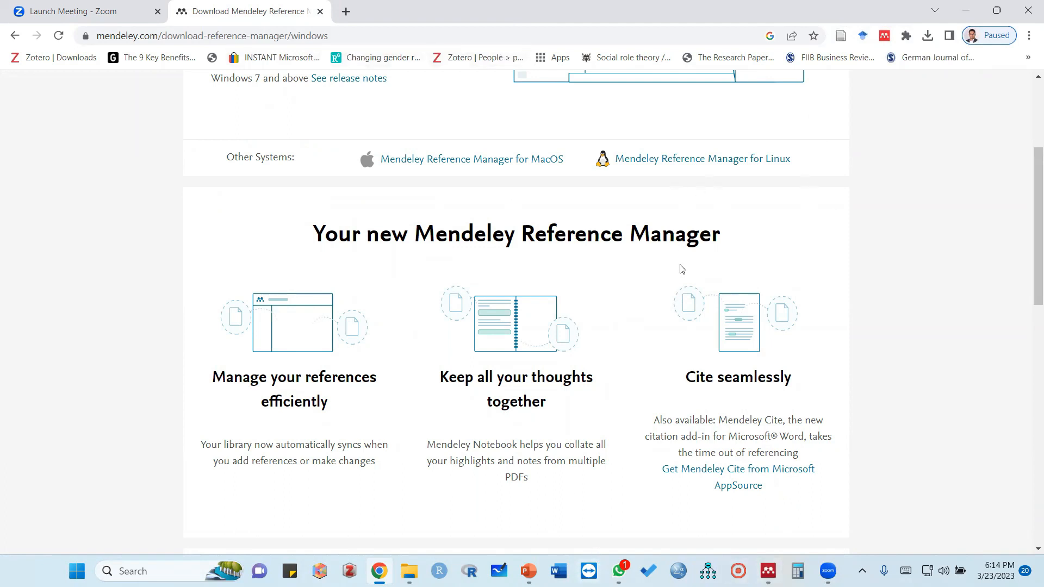
mouse_move(409, 570)
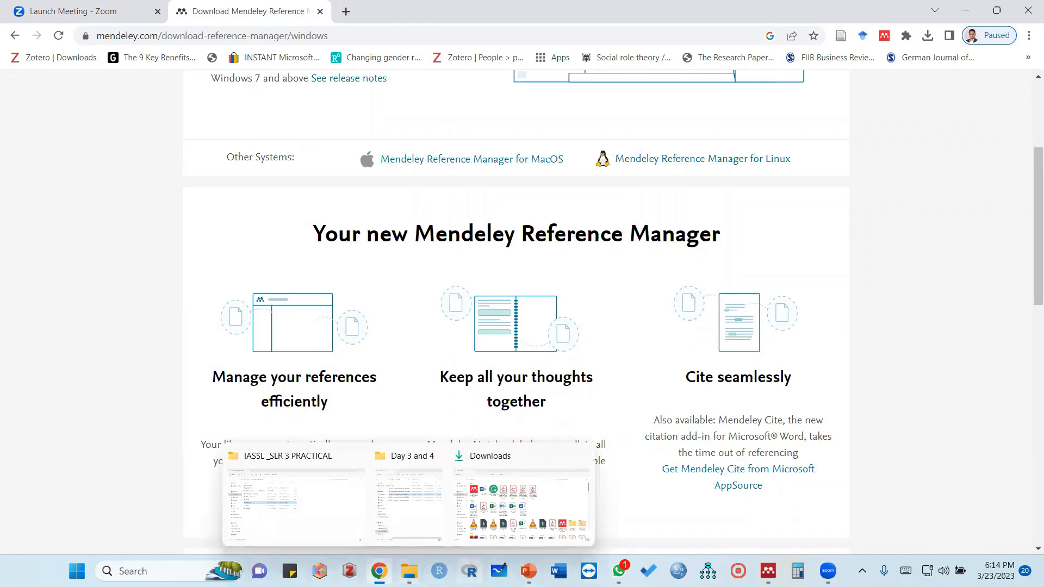
left_click(529, 571)
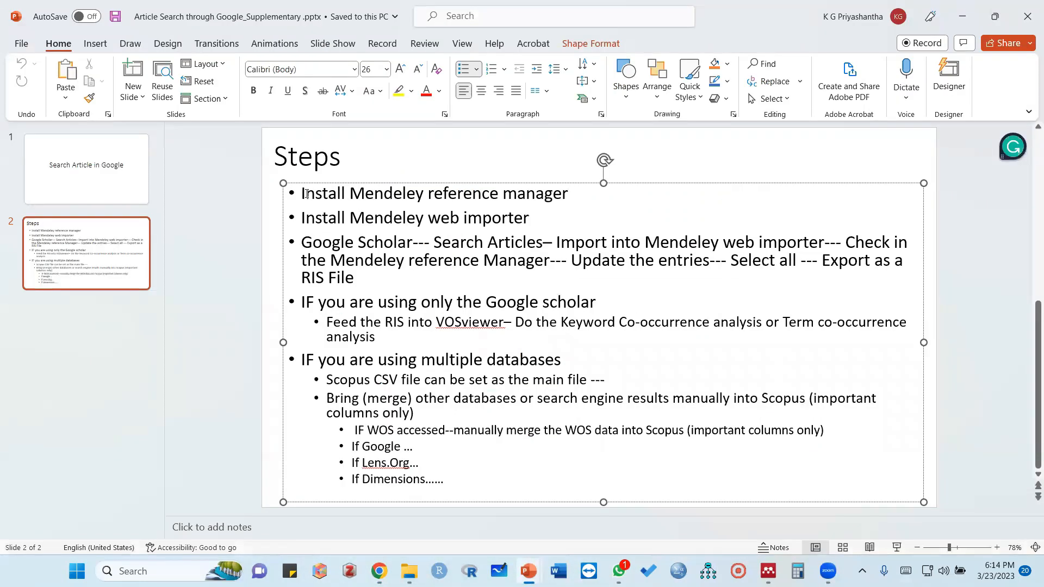
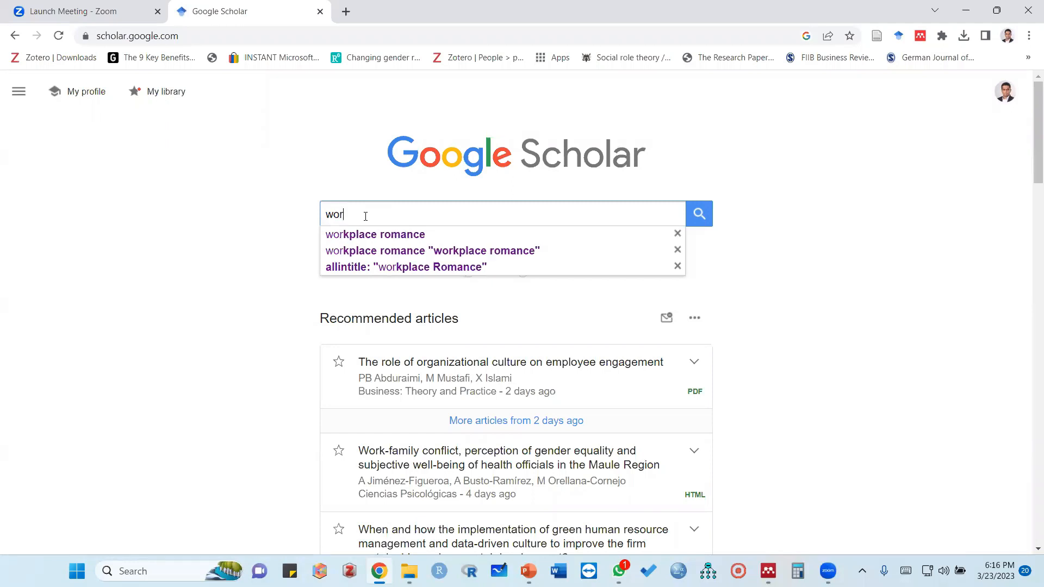
Search Google Scholar for "workplace romance" and open the advanced search form
type("romance")
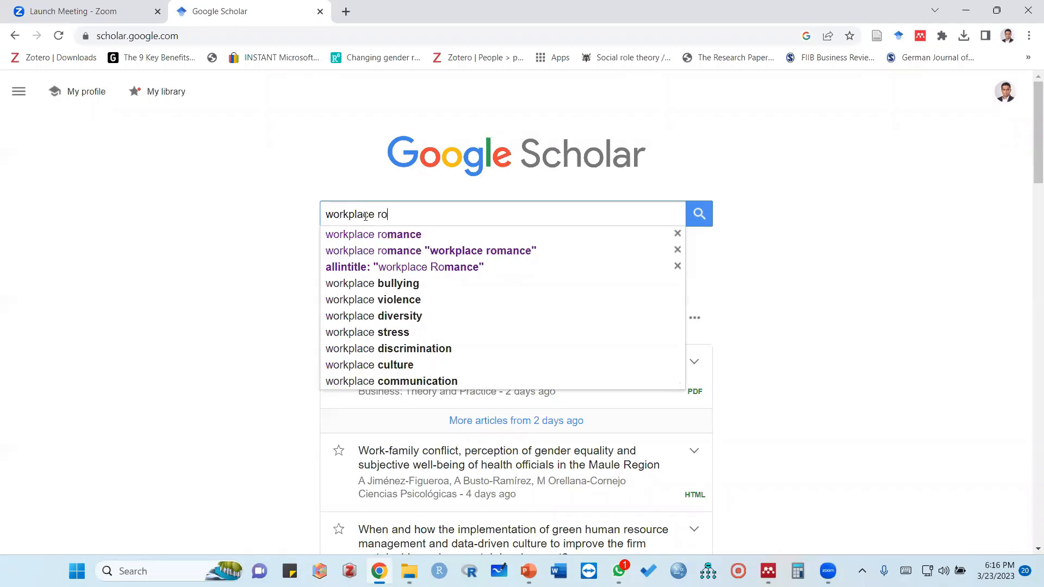
left_click(397, 236)
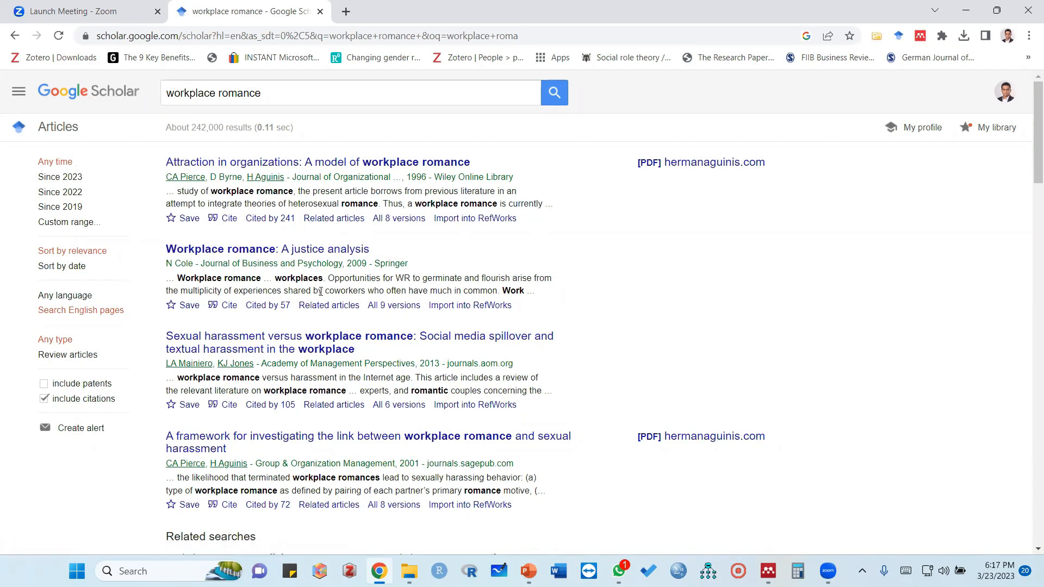
left_click(20, 91)
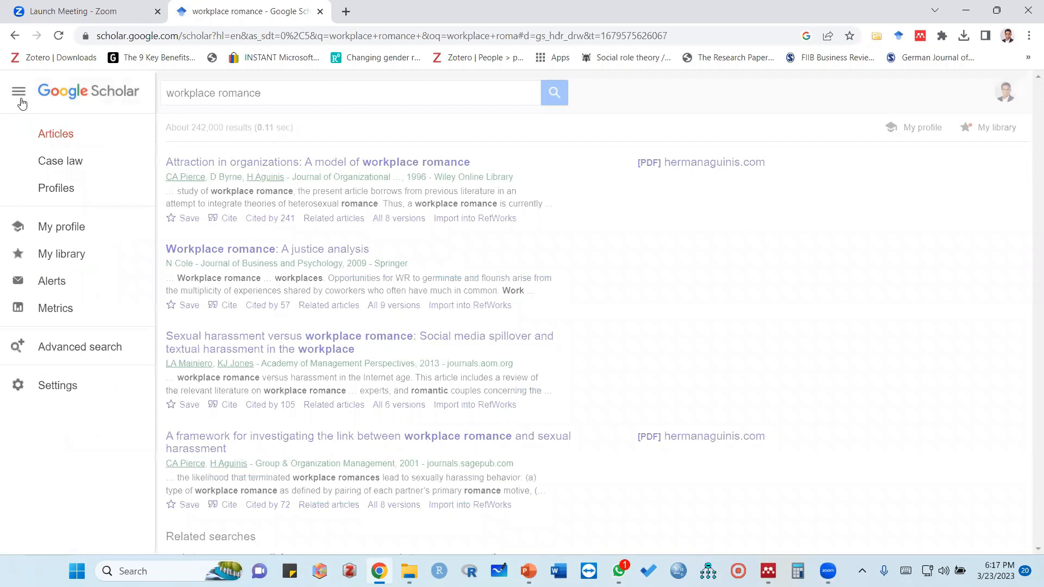
left_click(81, 357)
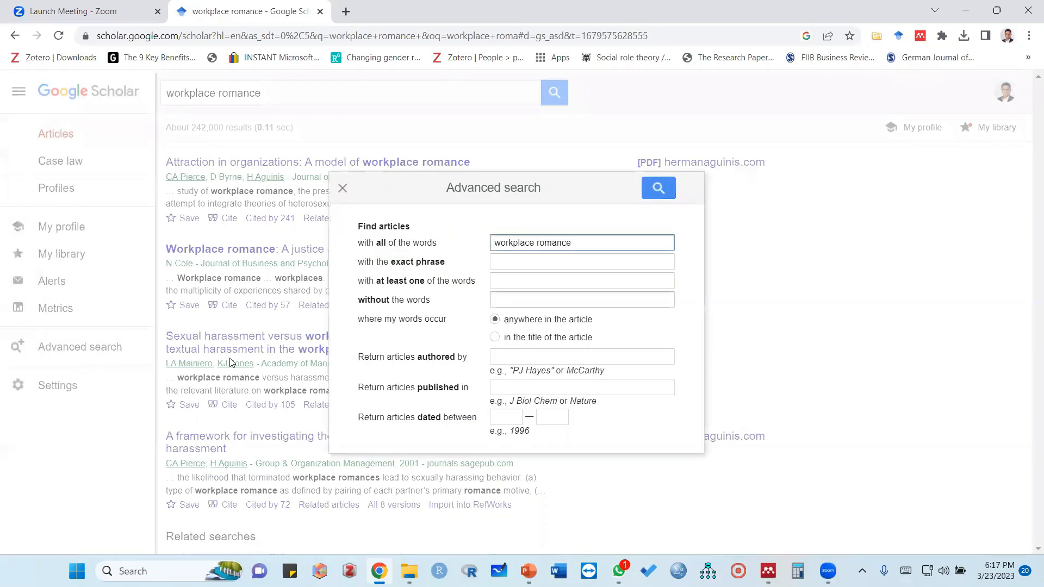
Move "workplace romance" from the all-words condition to the exact-phrase condition of the advanced search
left_click_drag(574, 243, 445, 248)
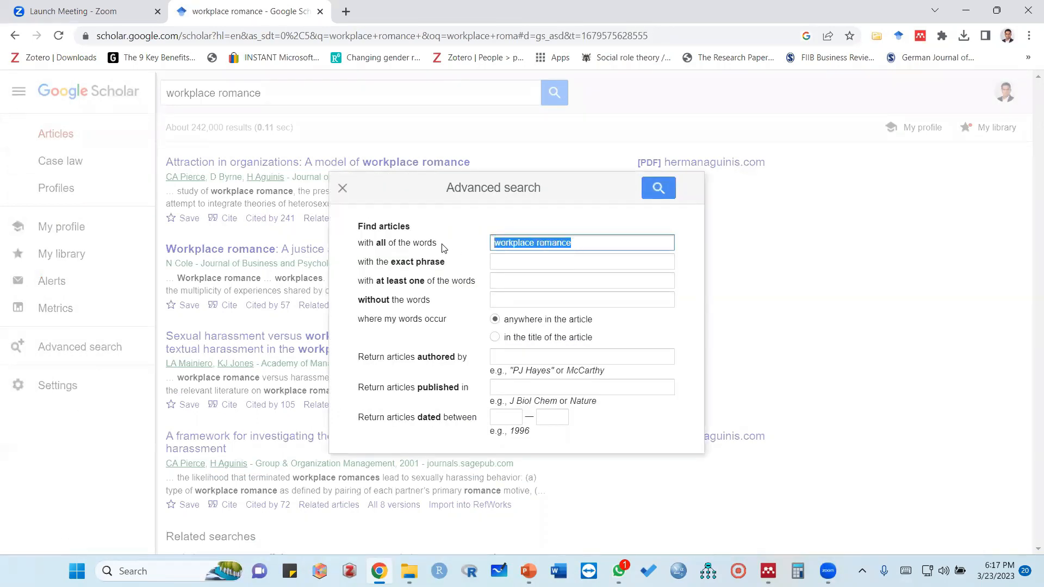
key("ctrl+x")
left_click(506, 262)
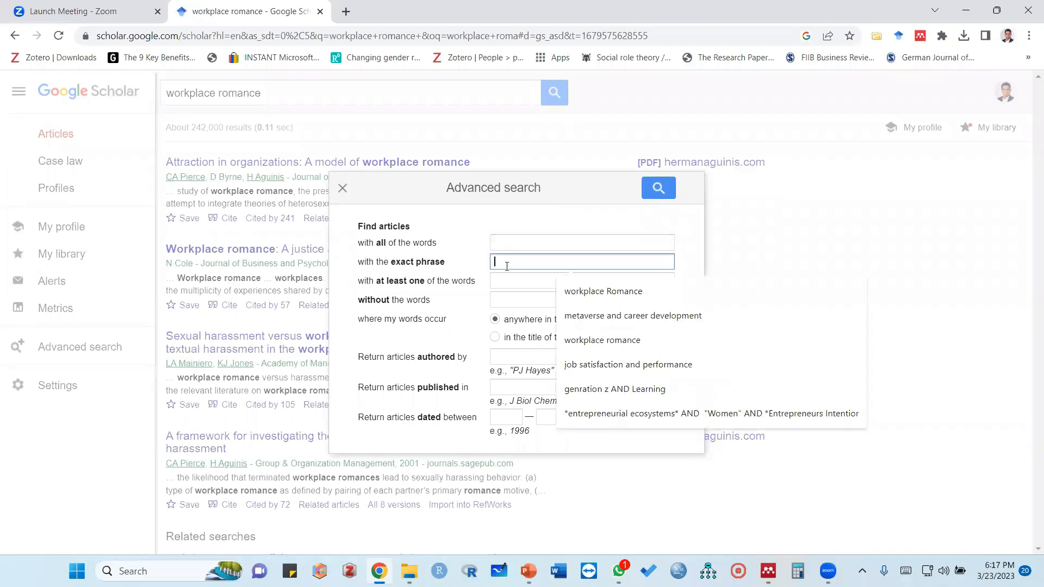
key("ctrl+v")
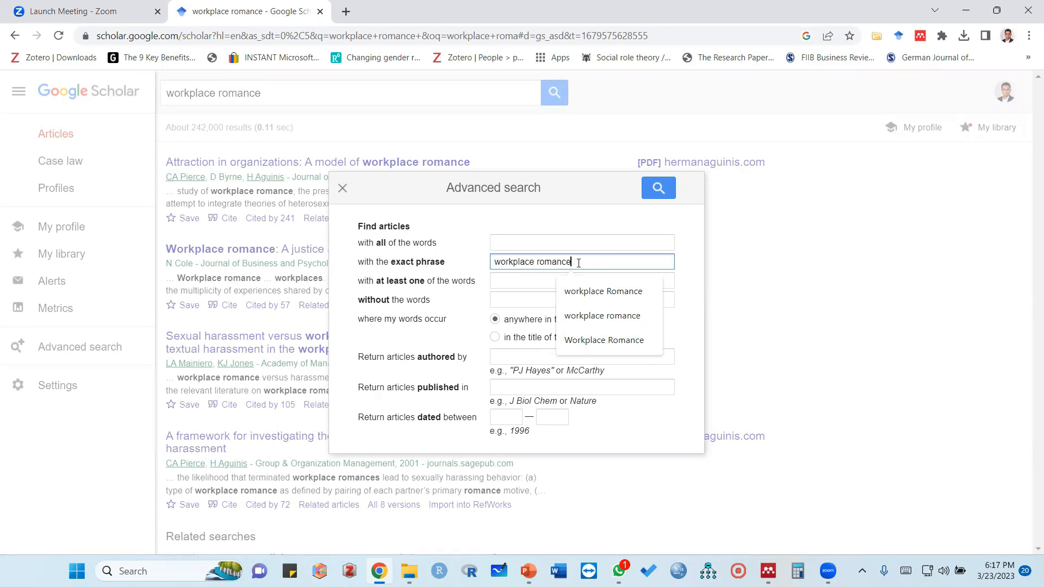
left_click_drag(578, 263, 491, 263)
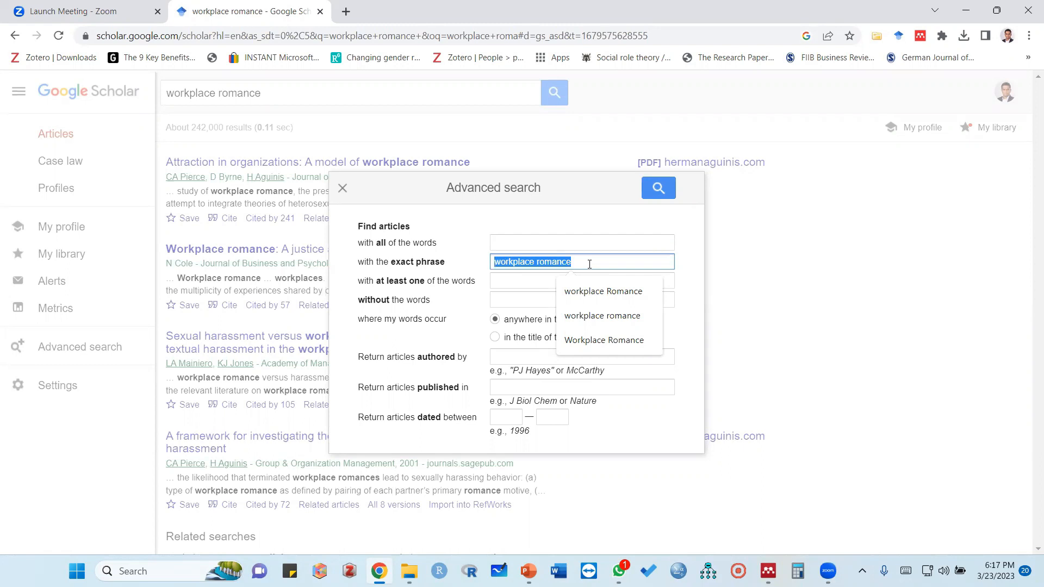
left_click(572, 279)
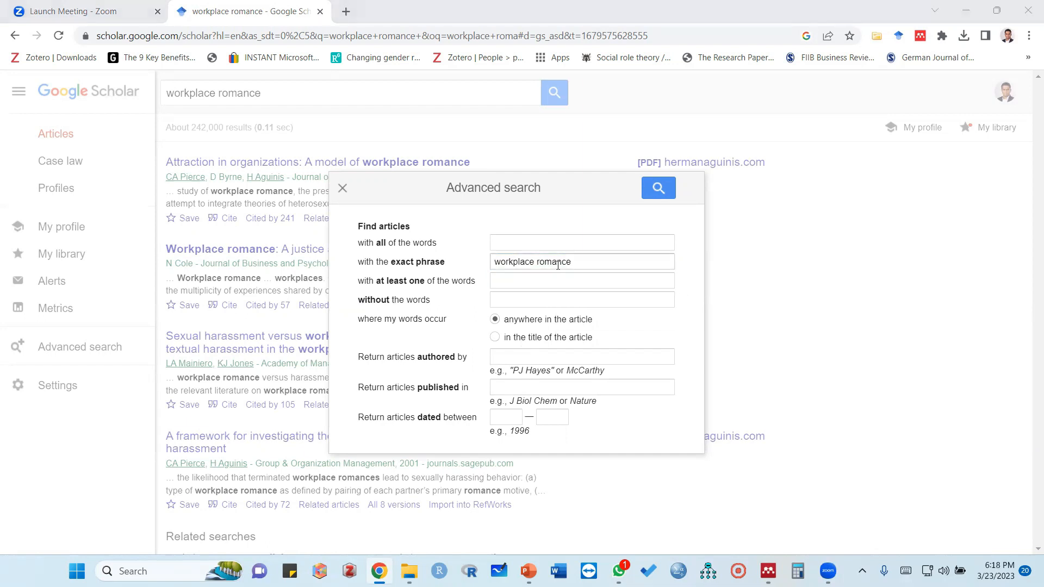
Limit the advanced search to words in the article title and dates from 2015 to 2023, and run it
left_click(495, 338)
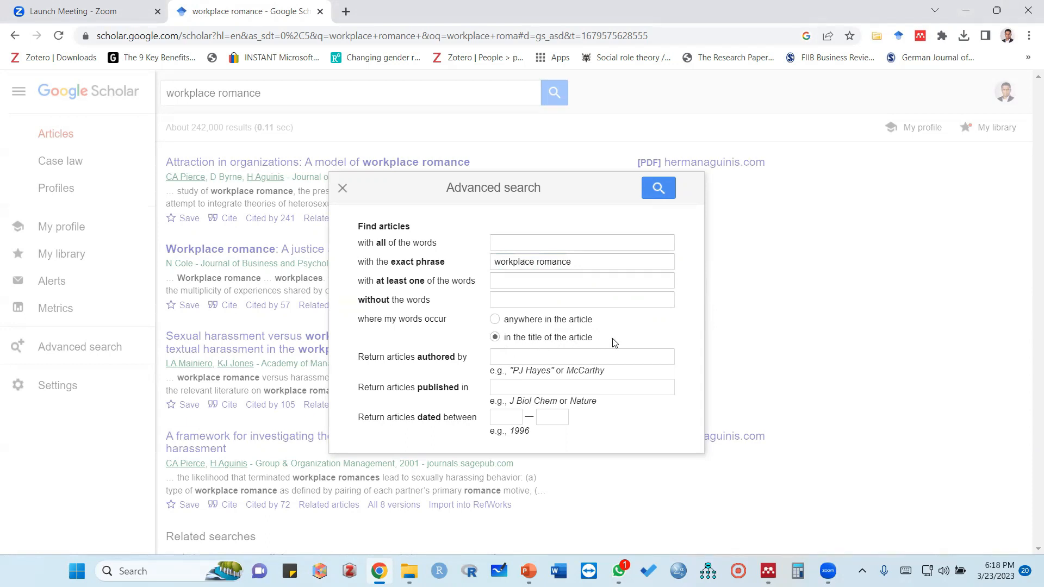
left_click(506, 416)
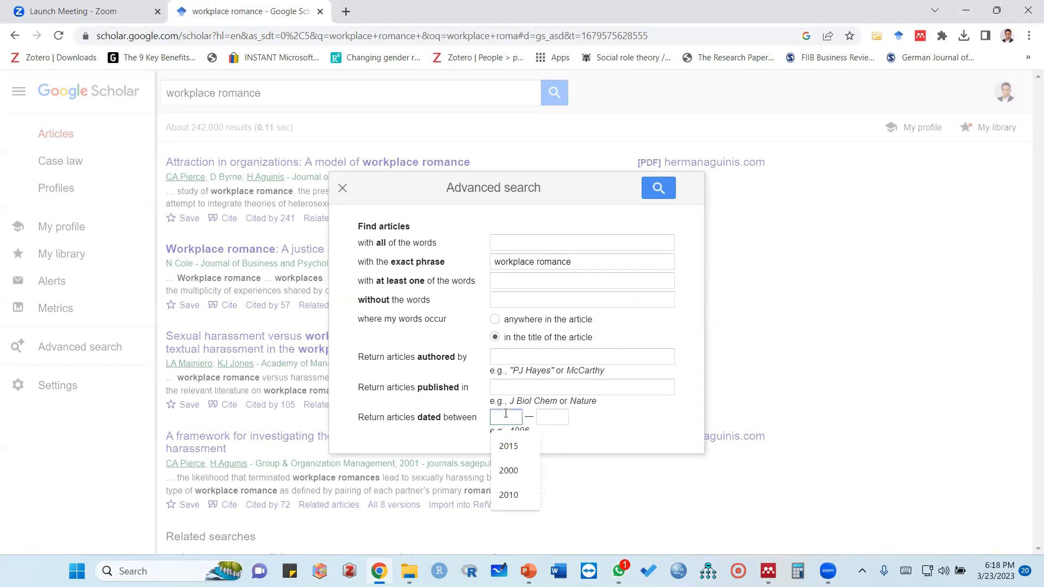
left_click(508, 446)
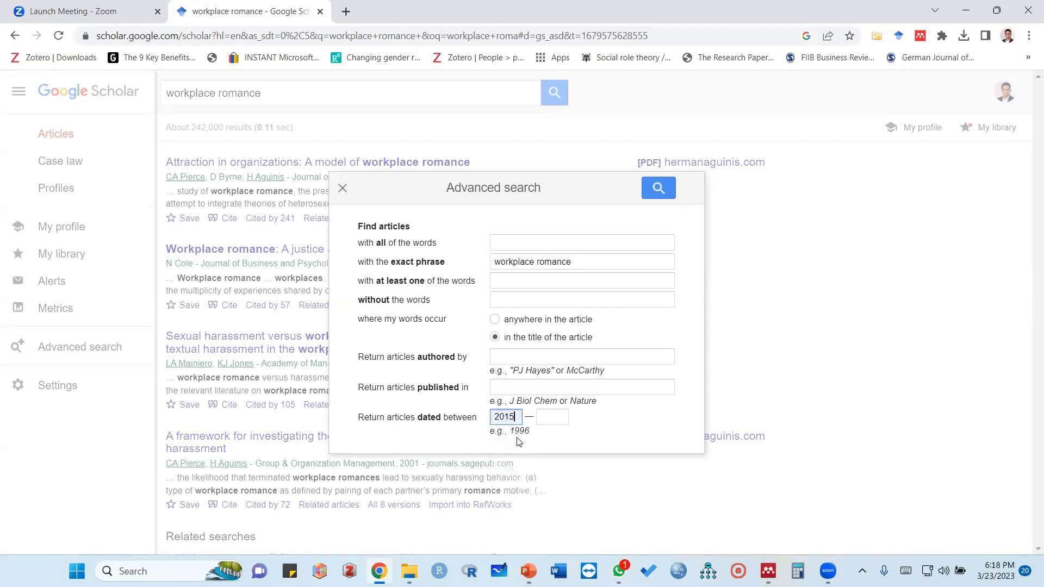
left_click(552, 416)
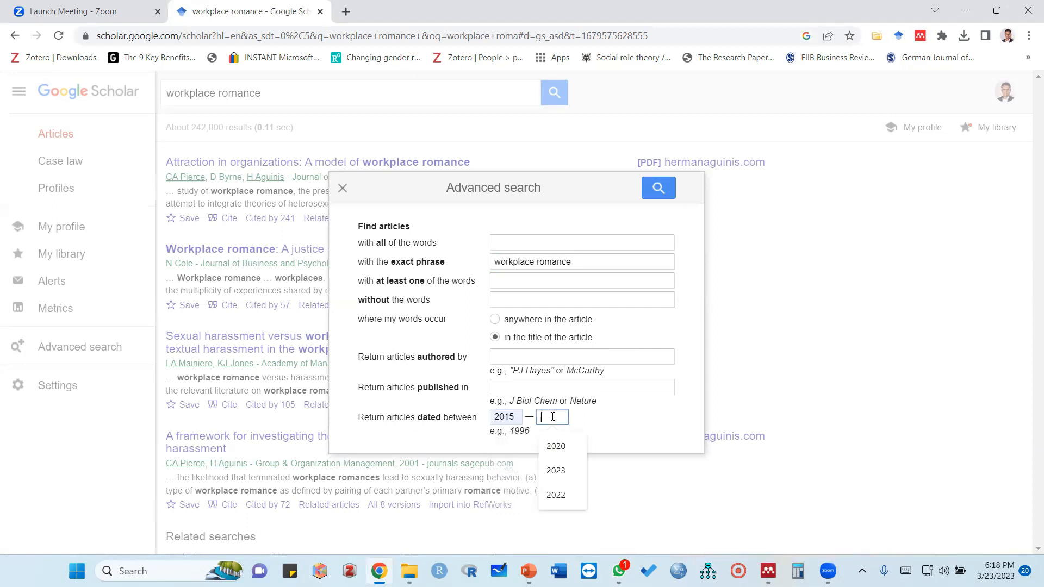
left_click(556, 470)
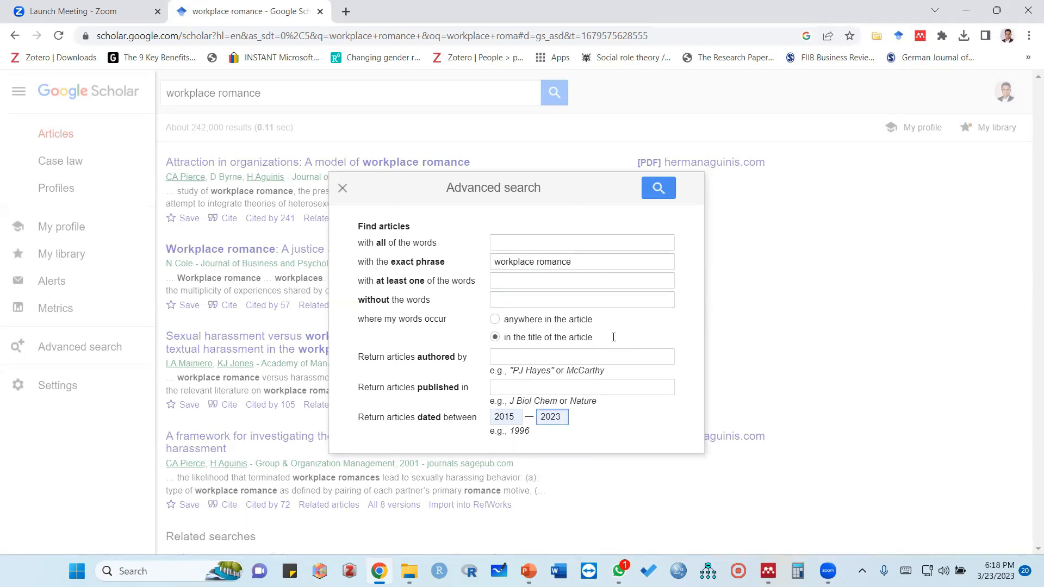
left_click(659, 191)
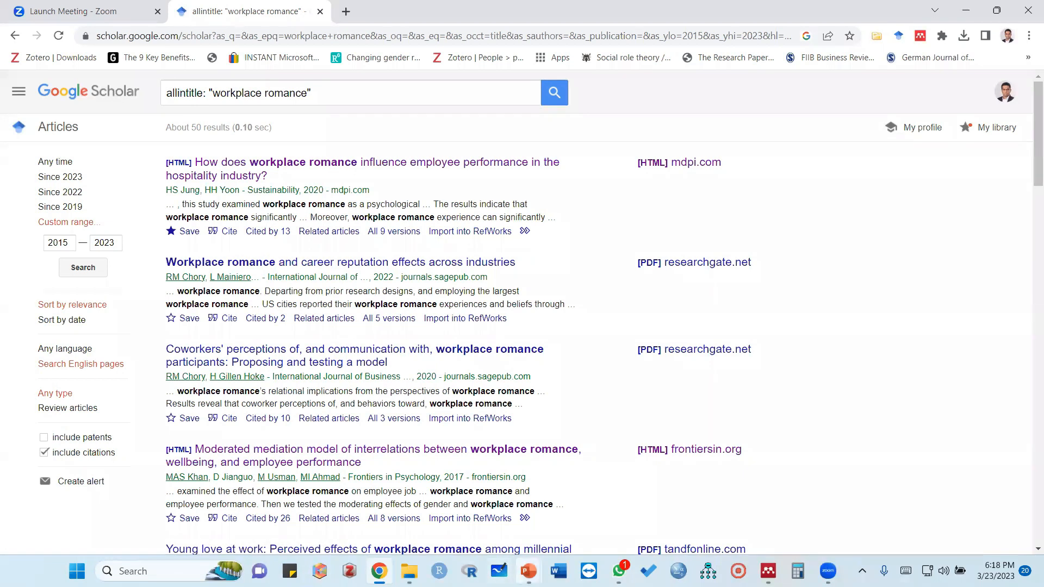
Check the Google Scholar instructions on the Steps slide in PowerPoint and return to the search results in Chrome
mouse_move(528, 571)
left_click(456, 489)
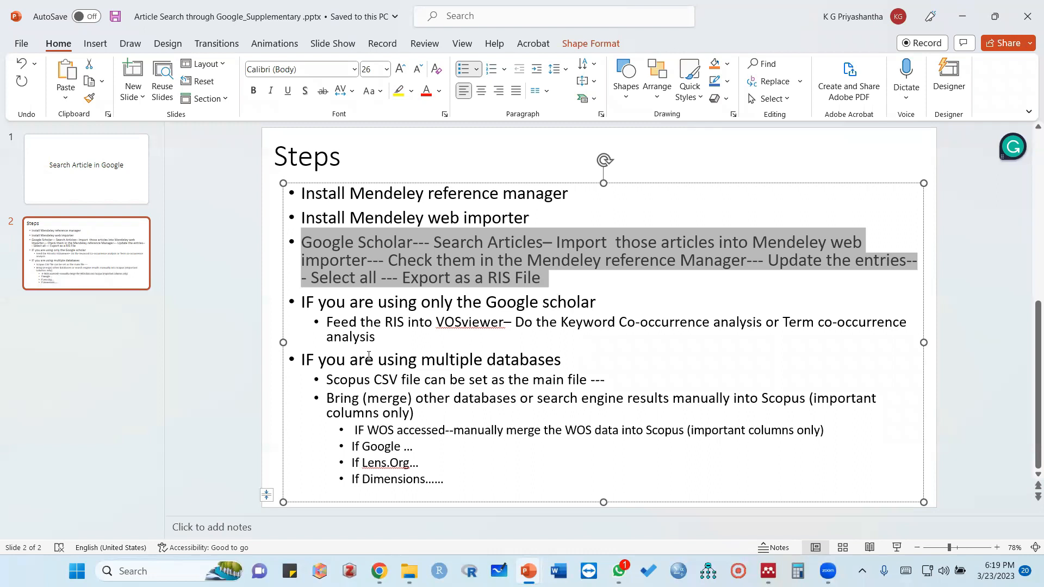
left_click(379, 572)
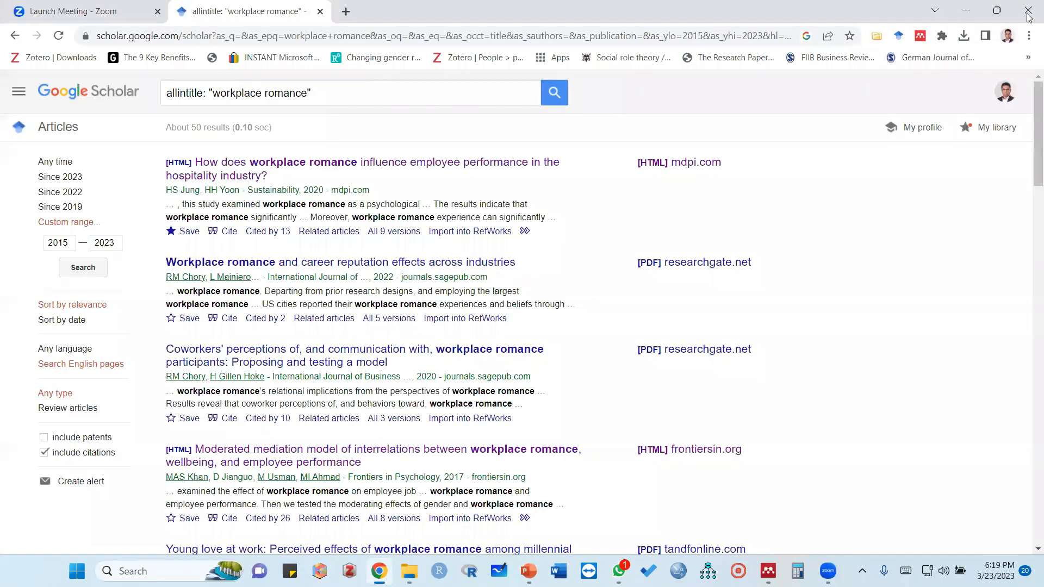
Reload the results page and sign in to the Mendeley Web Importer with the saved account e-mail and password
left_click(60, 37)
left_click(922, 36)
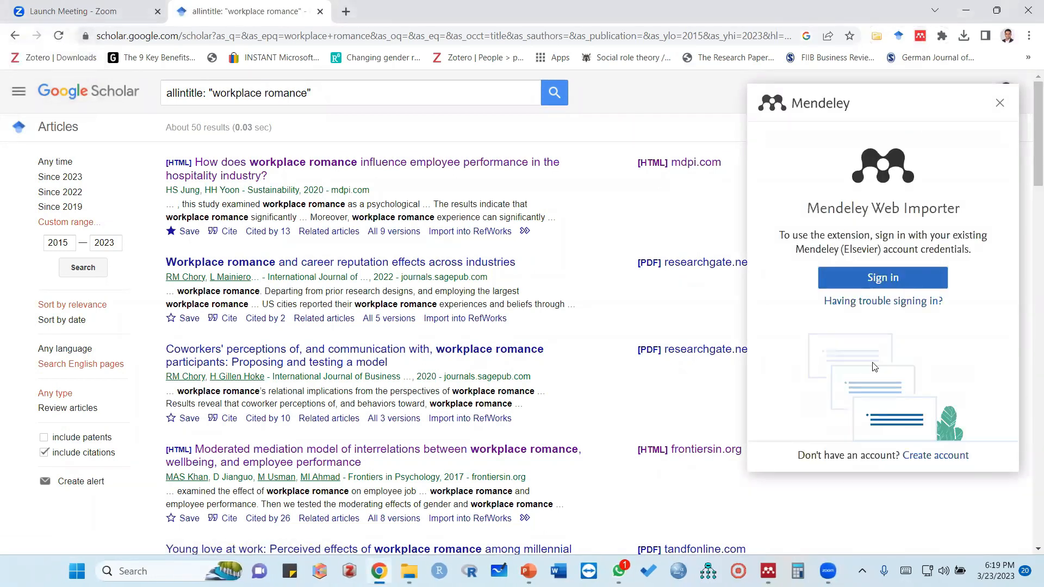
left_click(875, 288)
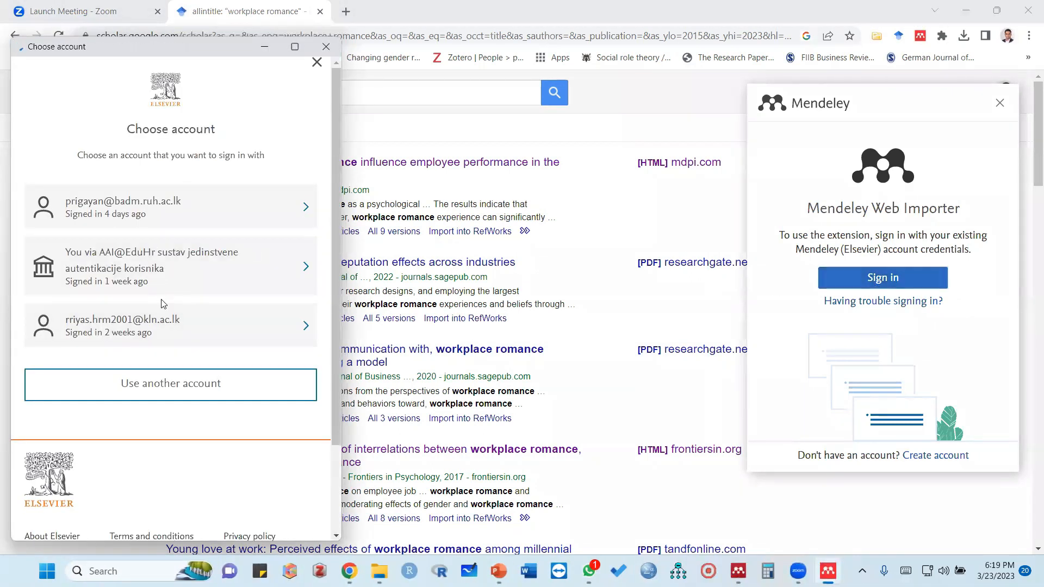
left_click(123, 210)
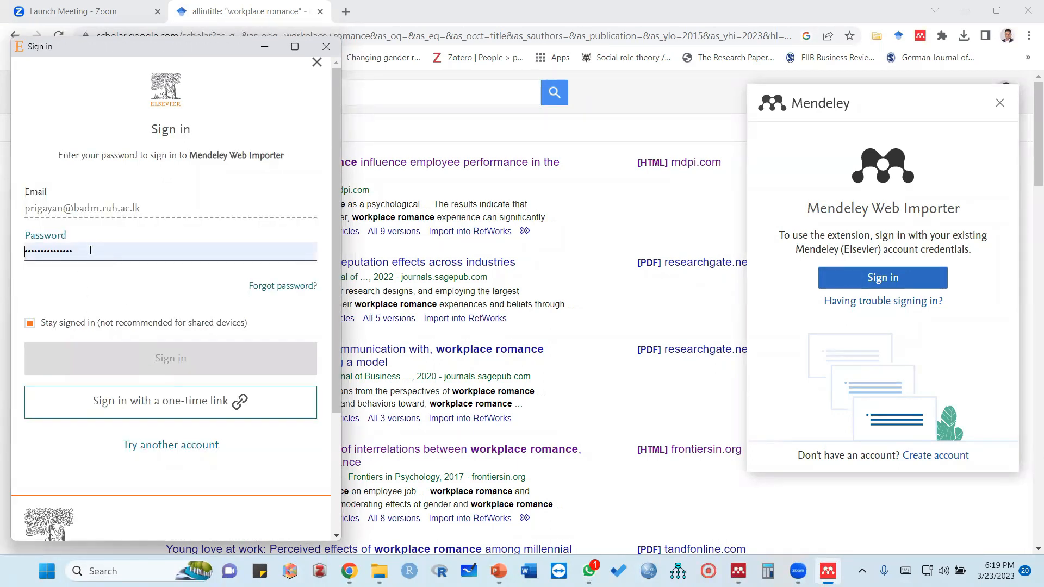
left_click(90, 250)
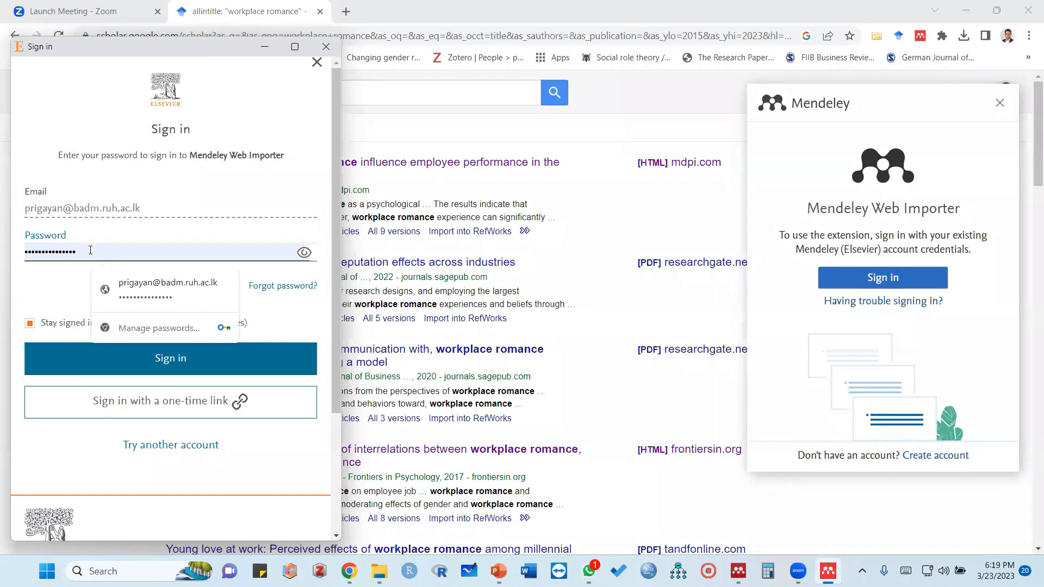
key("Return")
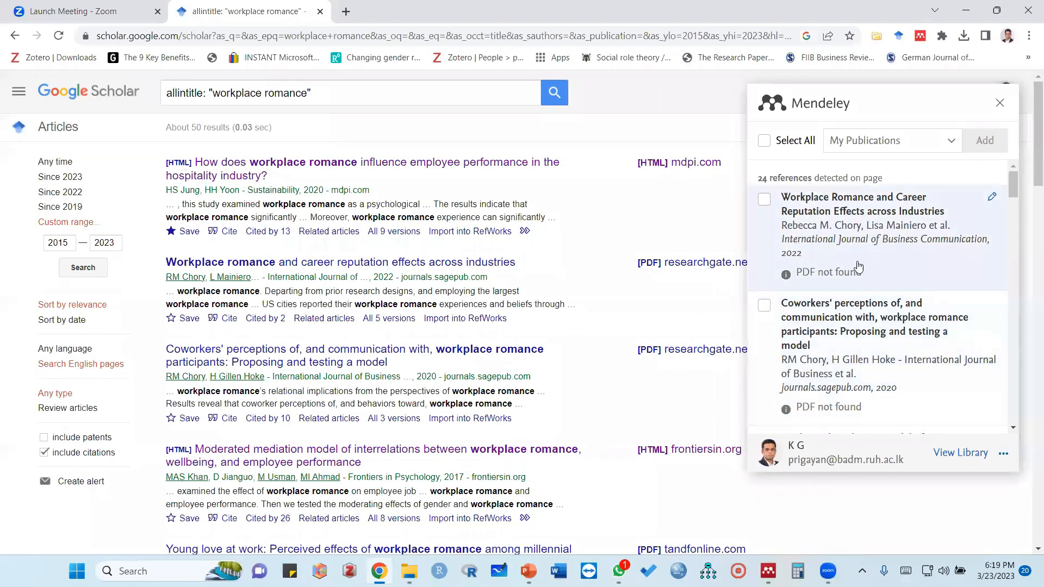
Look through the collections available as import destinations in the Mendeley Web Importer
left_click(951, 144)
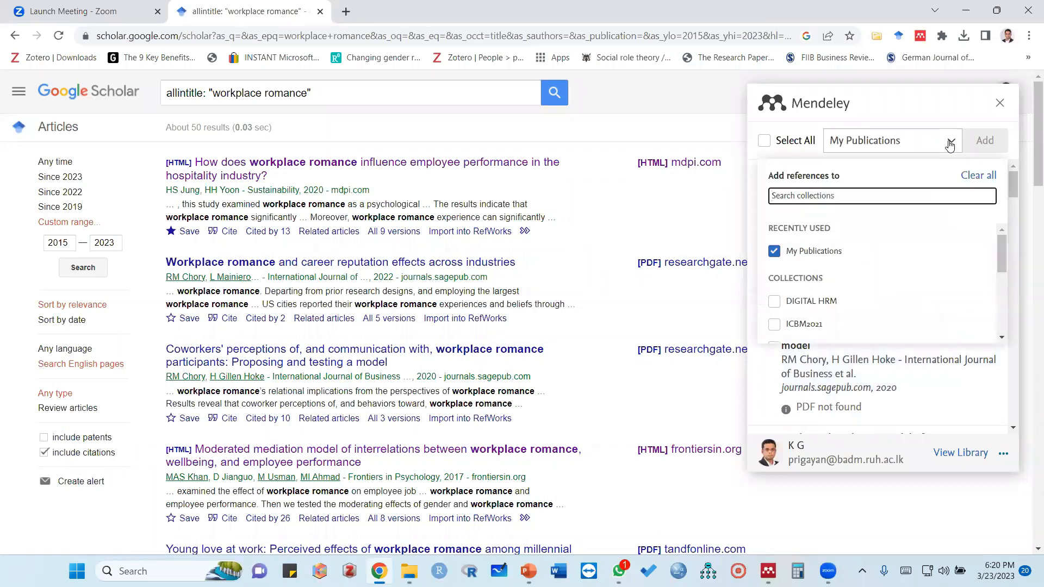
scroll(820, 298, "down", 2)
scroll(820, 296, "down", 3)
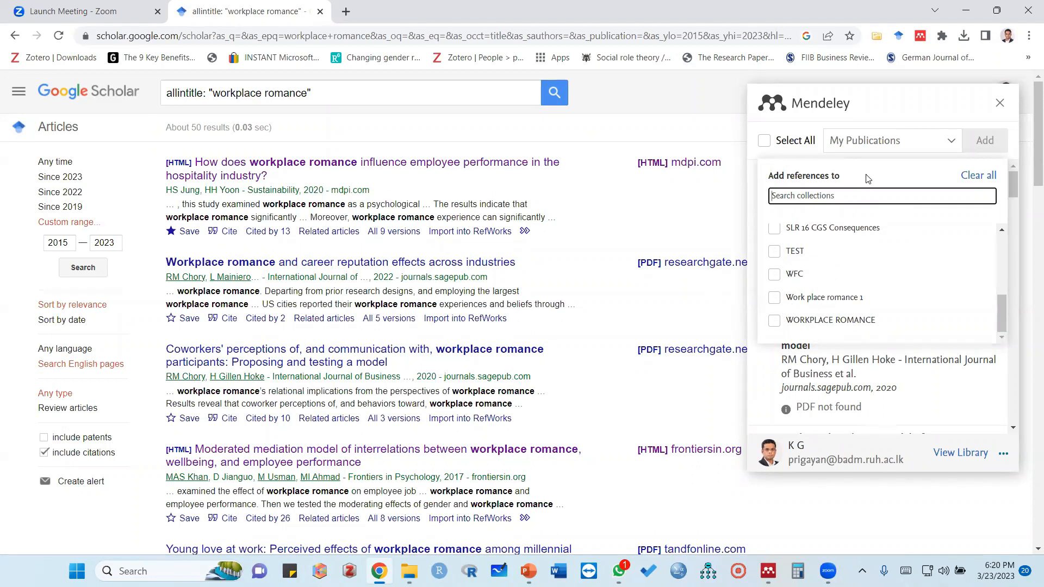
scroll(841, 277, "down", 3)
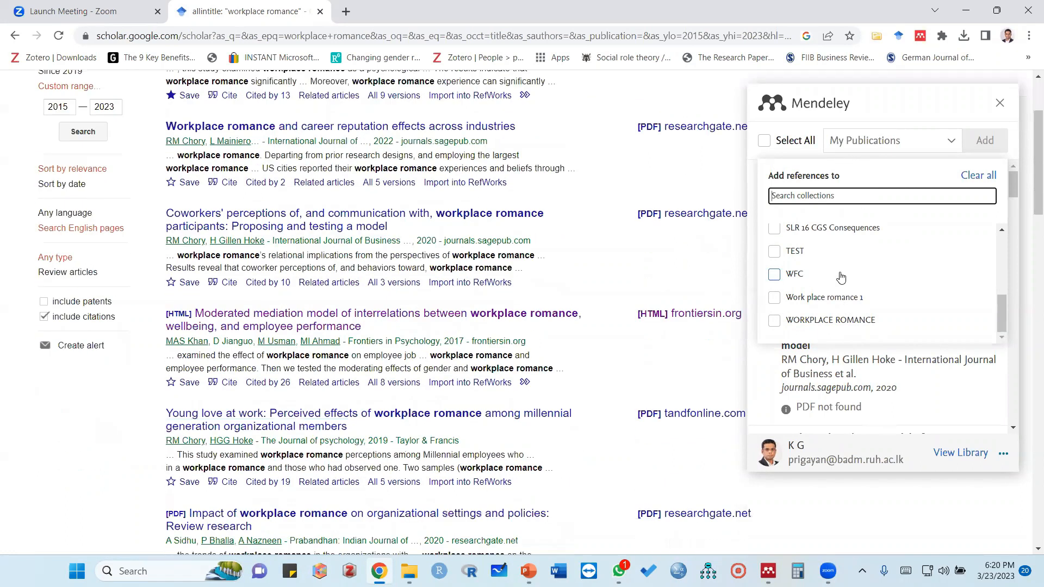
scroll(849, 314, "up", 10)
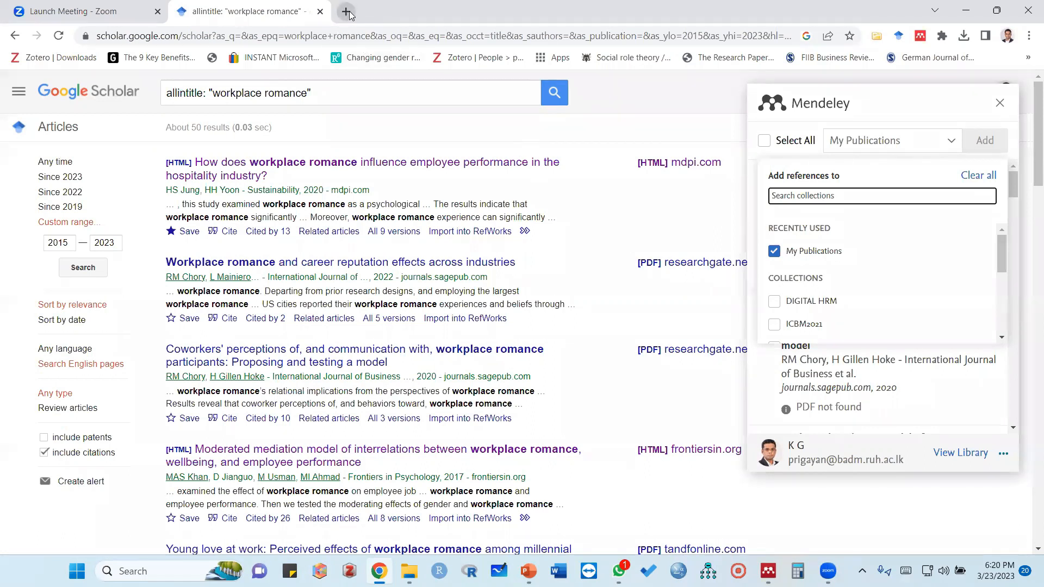
Switch to Mendeley Desktop, create a library folder named WR TEST, and synchronize the library
mouse_move(769, 572)
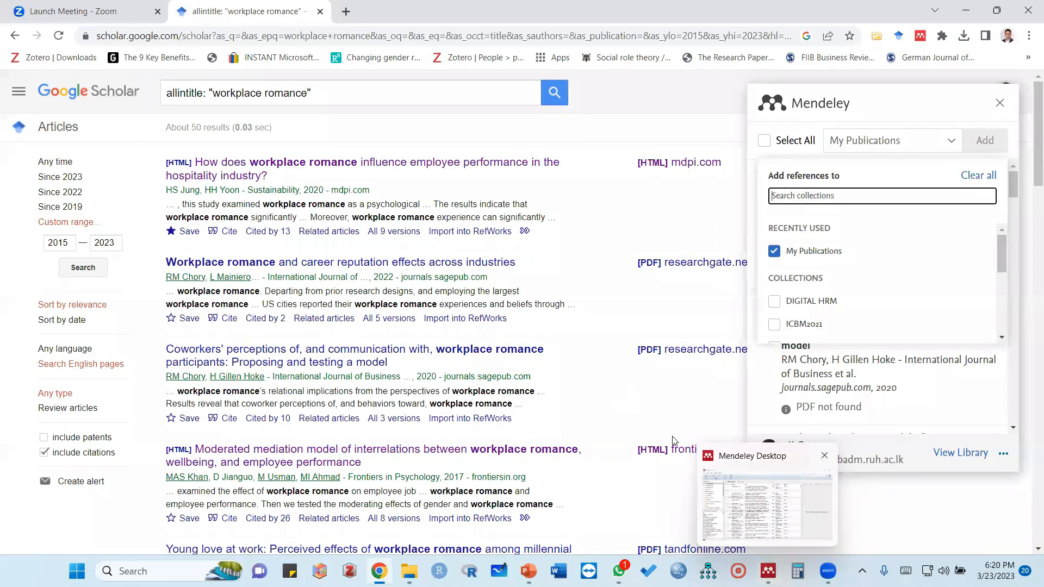
left_click(769, 571)
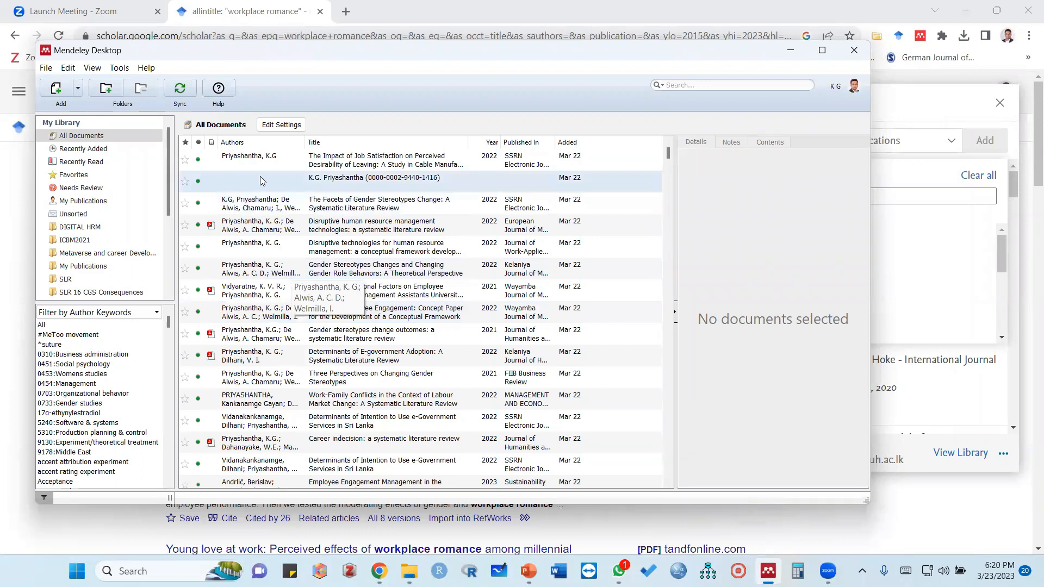
left_click(46, 69)
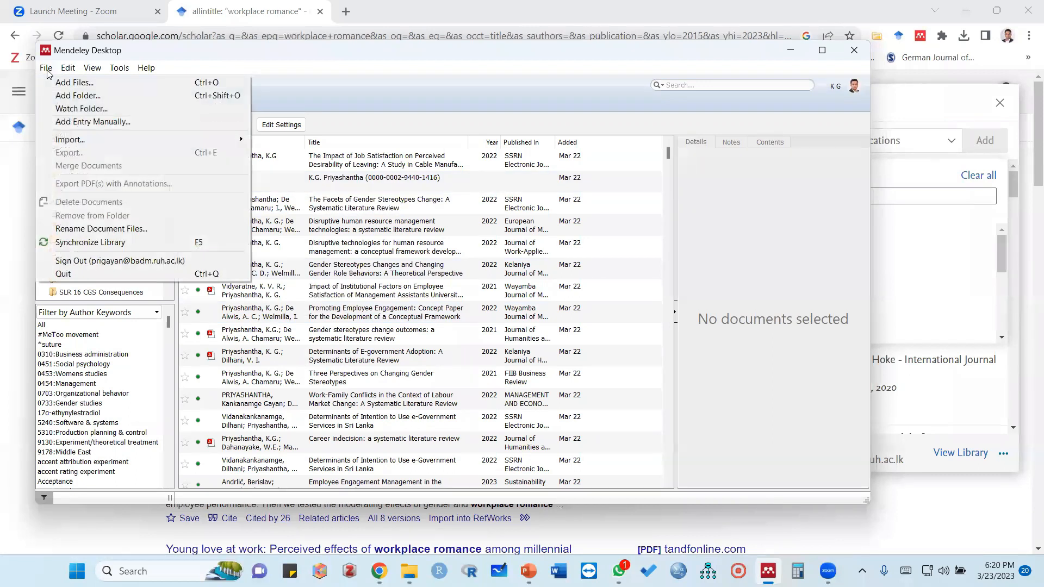
left_click(359, 52)
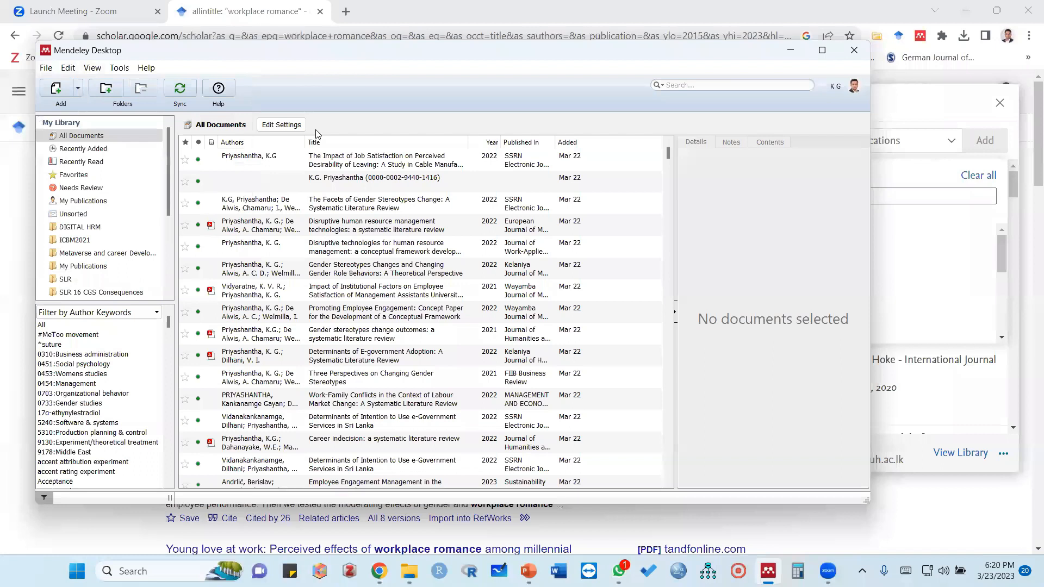
scroll(96, 236, "down", 3)
scroll(97, 239, "down", 2)
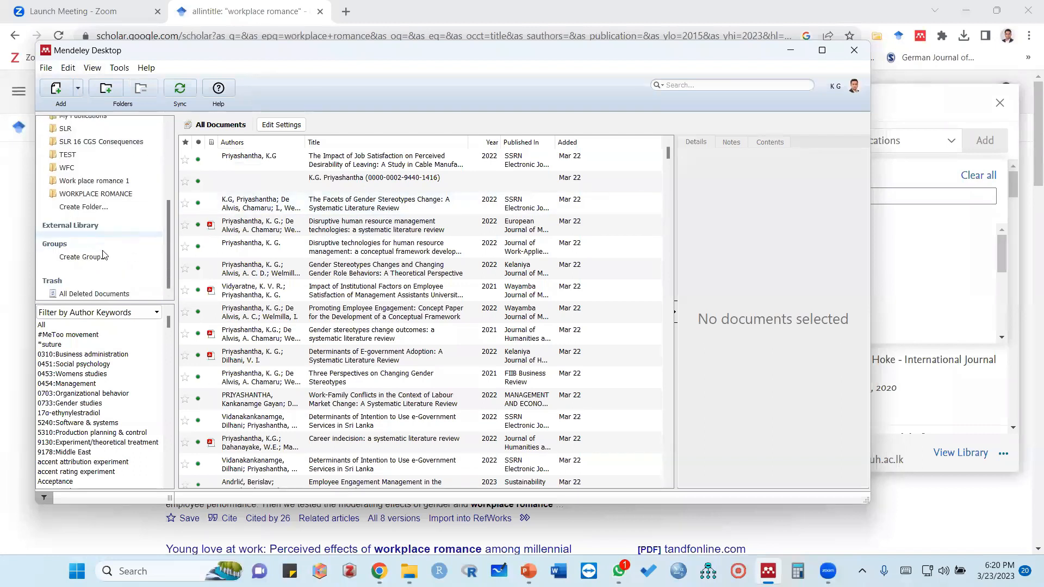
left_click(89, 209)
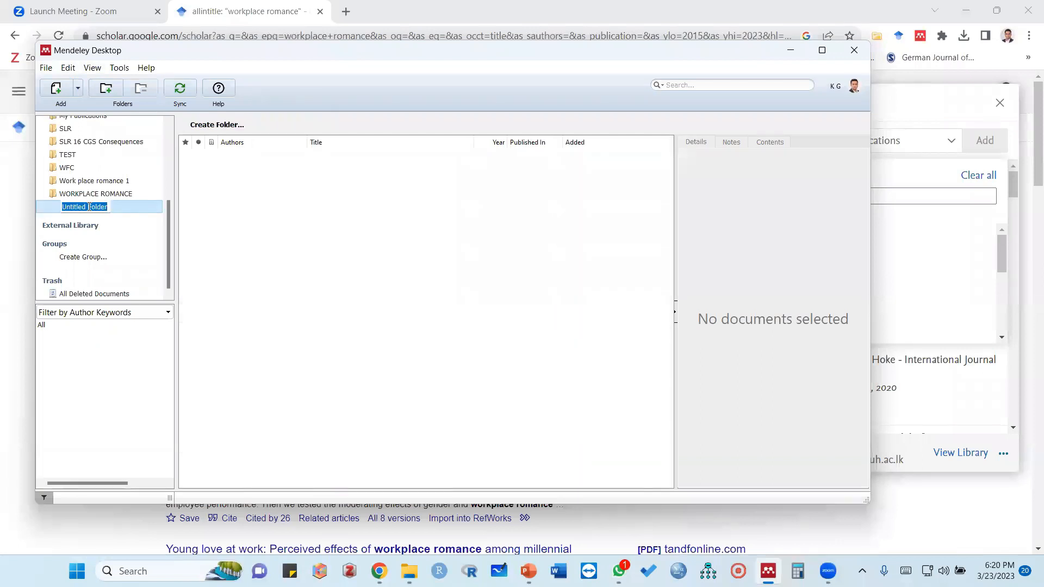
type("WR TEST")
key("Return")
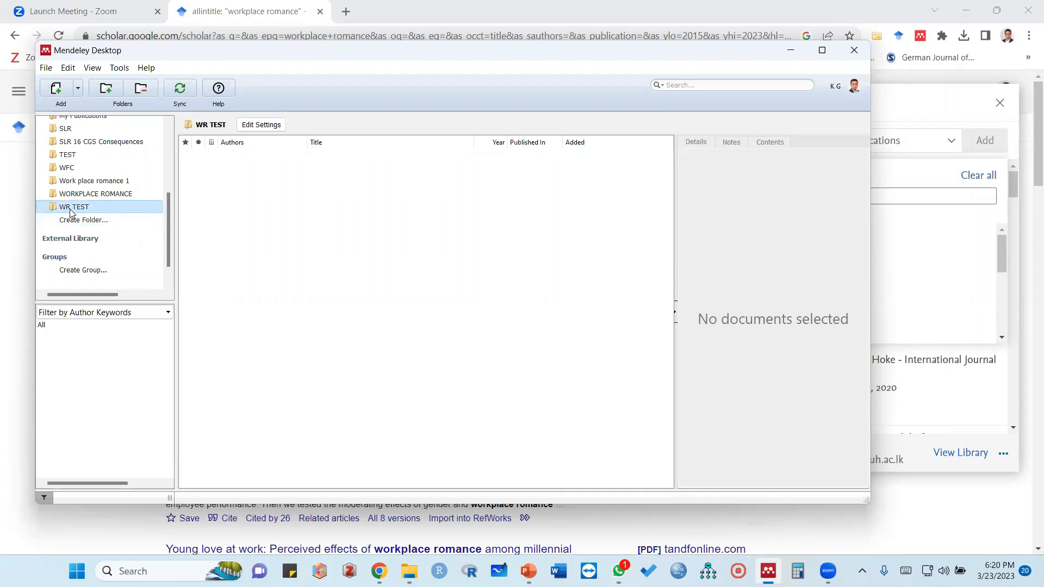
left_click(188, 89)
left_click(346, 12)
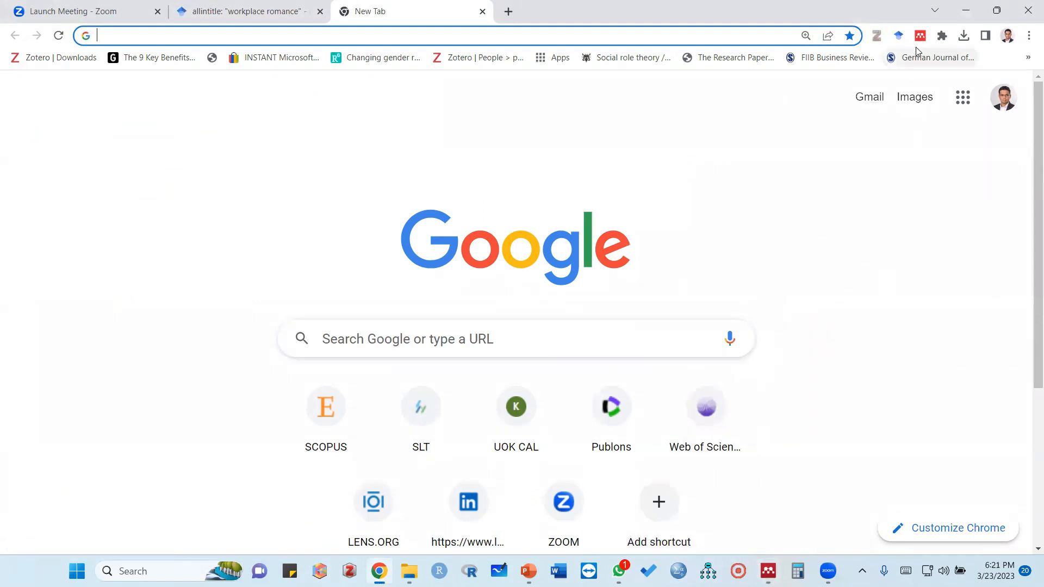
left_click(768, 571)
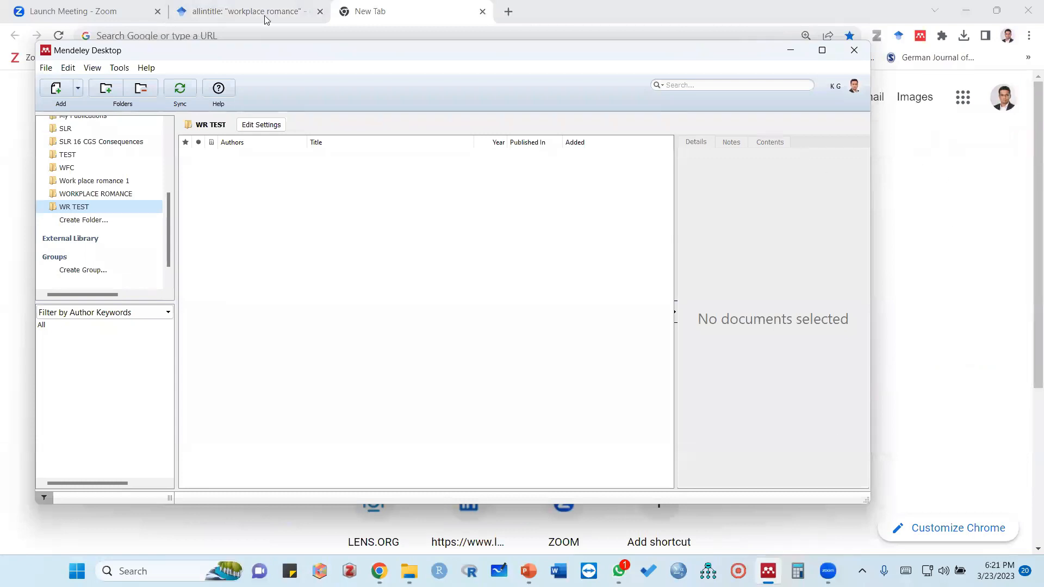
left_click(458, 10)
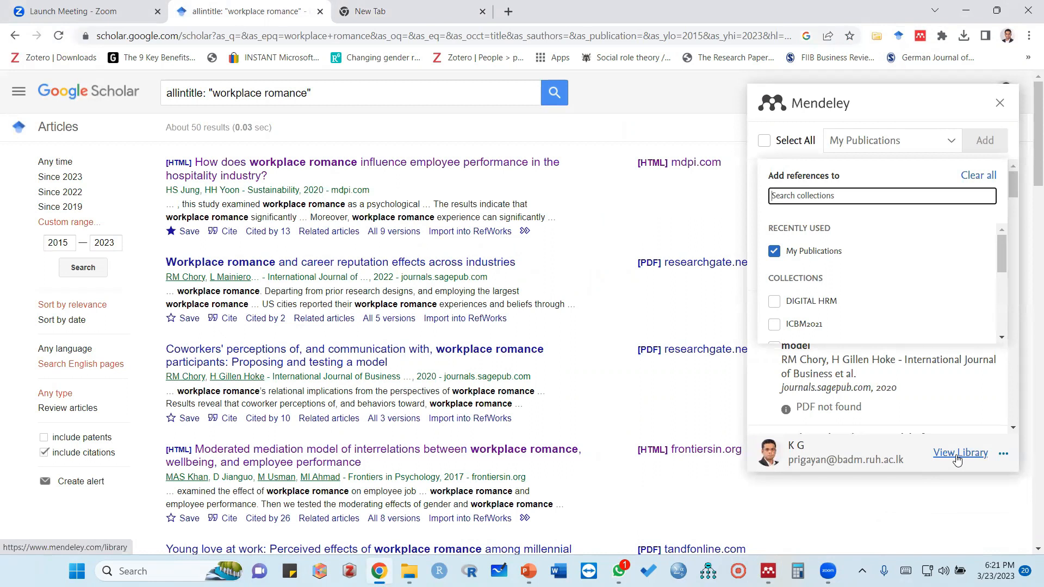
Open the online Mendeley library from the Web Importer and check the WR TEST collection there
left_click(957, 456)
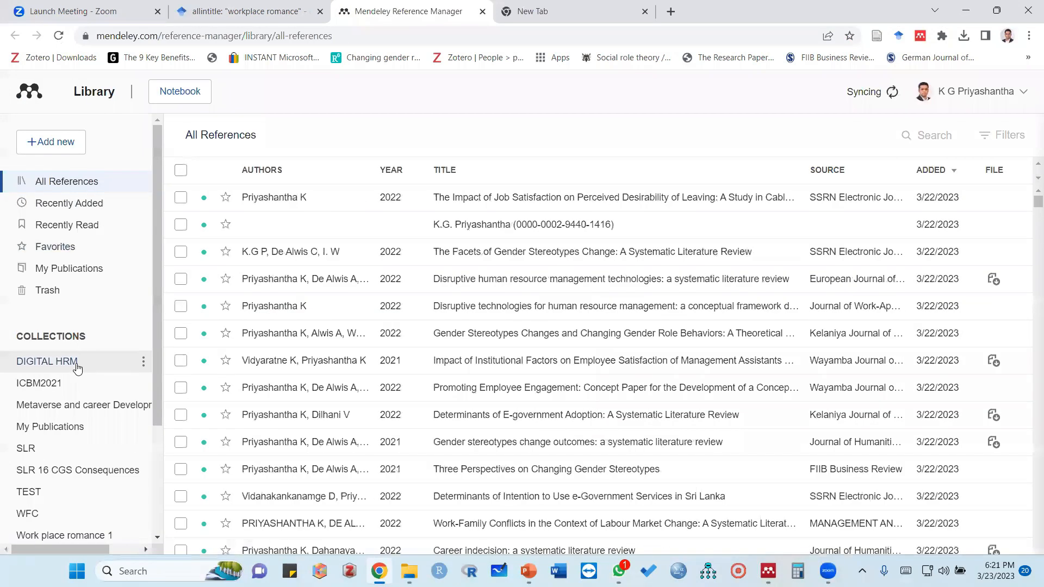
scroll(76, 363, "down", 3)
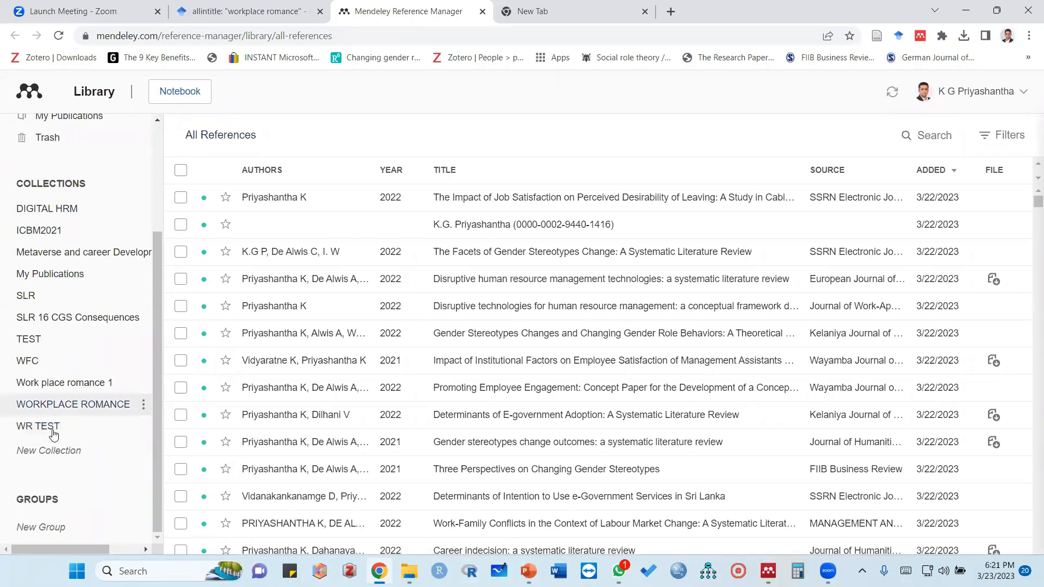
left_click(768, 571)
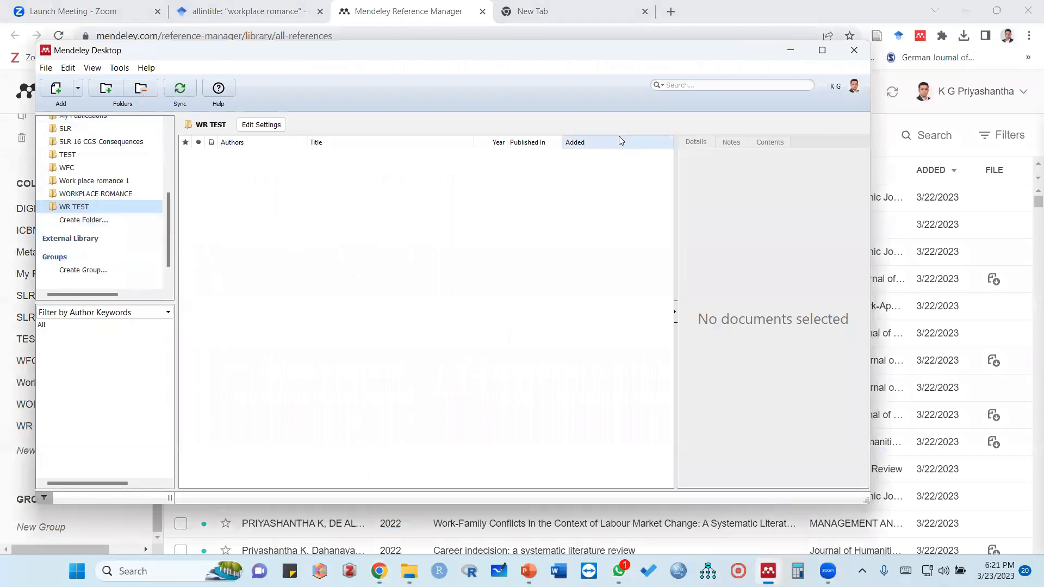
left_click(791, 51)
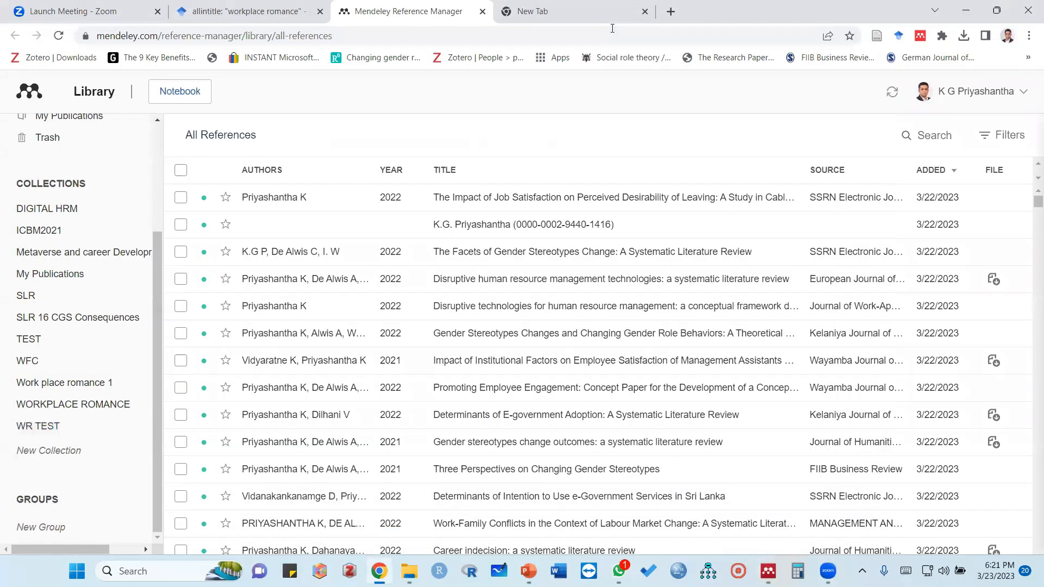
left_click(25, 454)
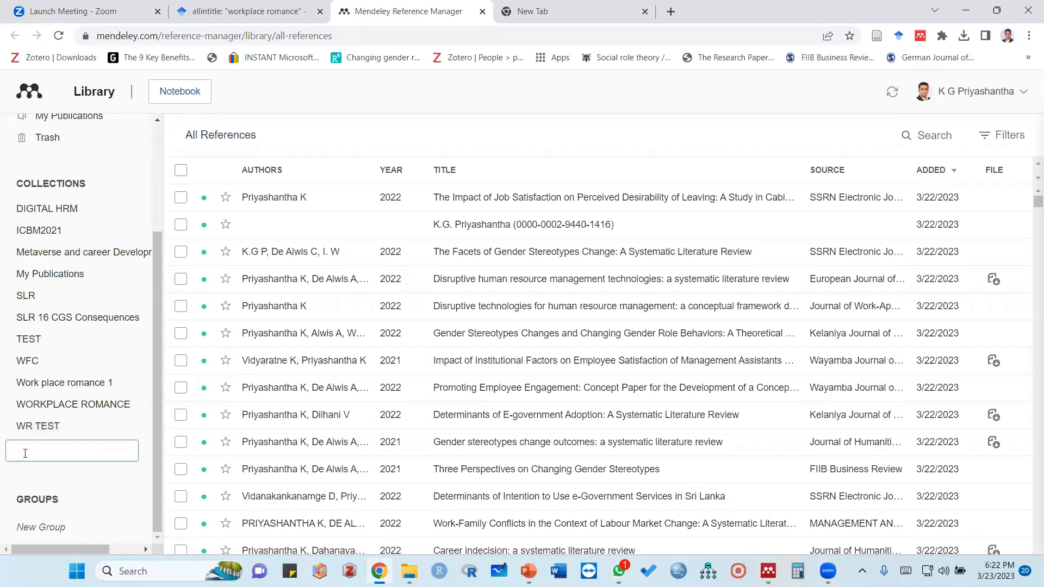
left_click(39, 428)
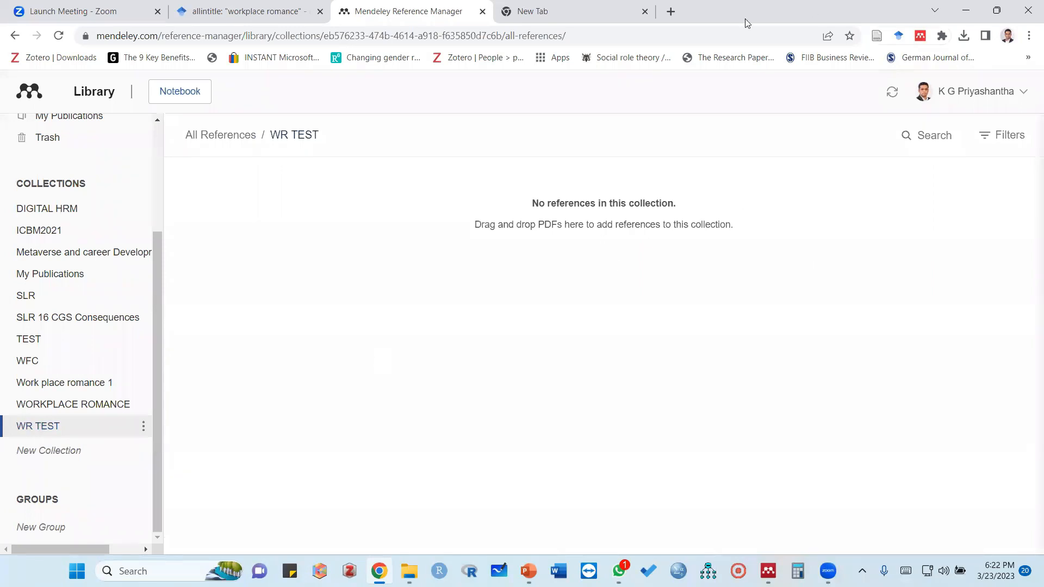
Return to the Google Scholar results and look for WR TEST among the Mendeley Web Importer's destination collections
left_click(245, 11)
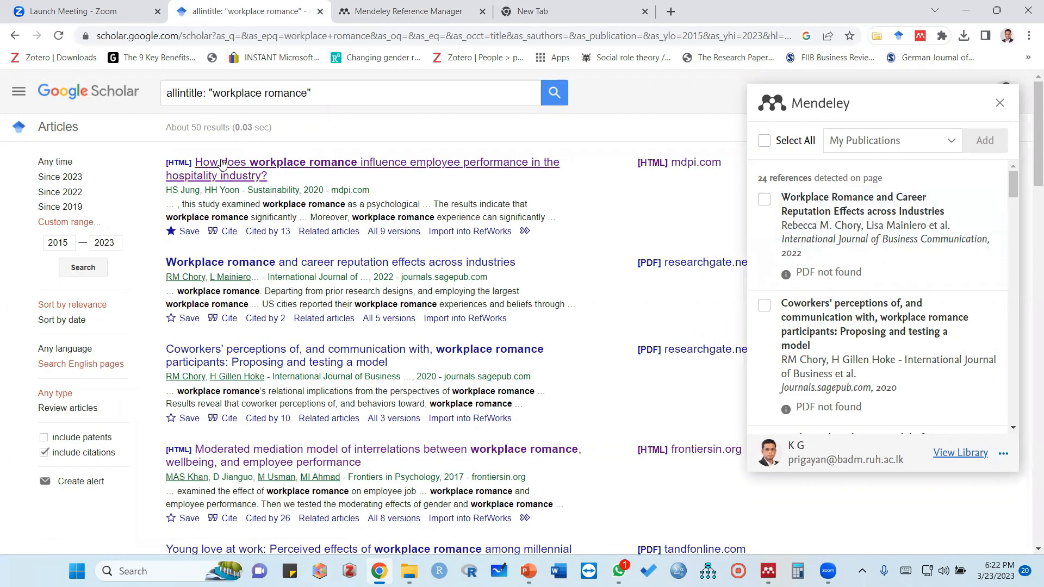
left_click(952, 143)
scroll(804, 321, "down", 1)
scroll(805, 321, "down", 3)
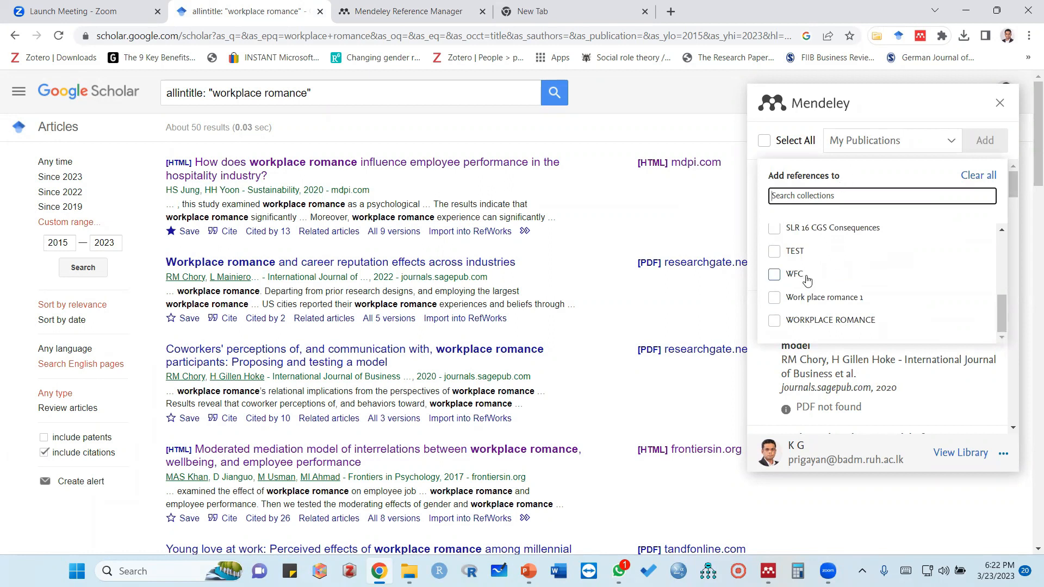
scroll(855, 301, "down", 3)
scroll(870, 289, "up", 4)
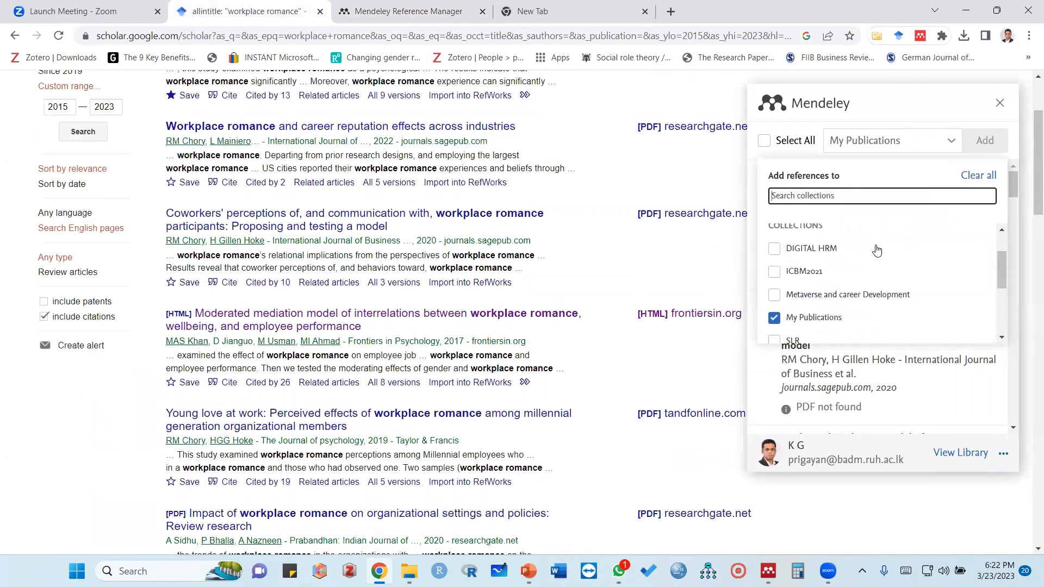
scroll(815, 296, "down", 6)
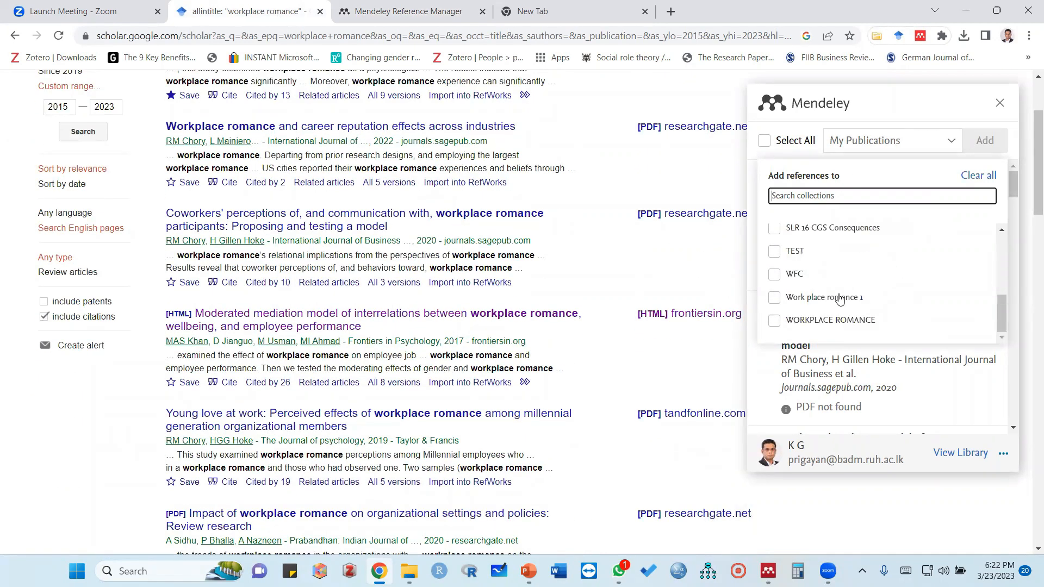
scroll(851, 300, "up", 6)
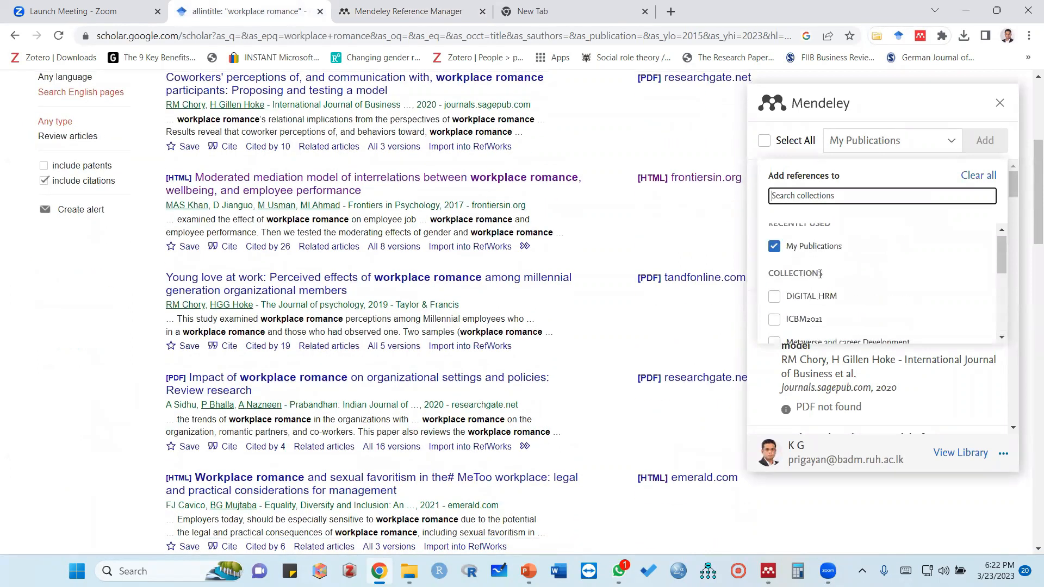
scroll(850, 280, "up", 1)
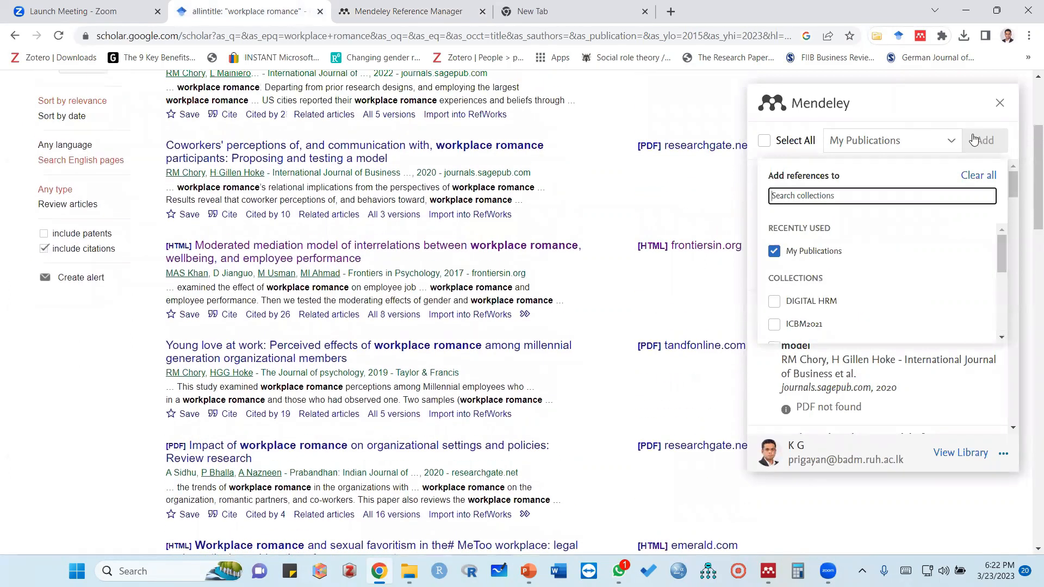
left_click(975, 139)
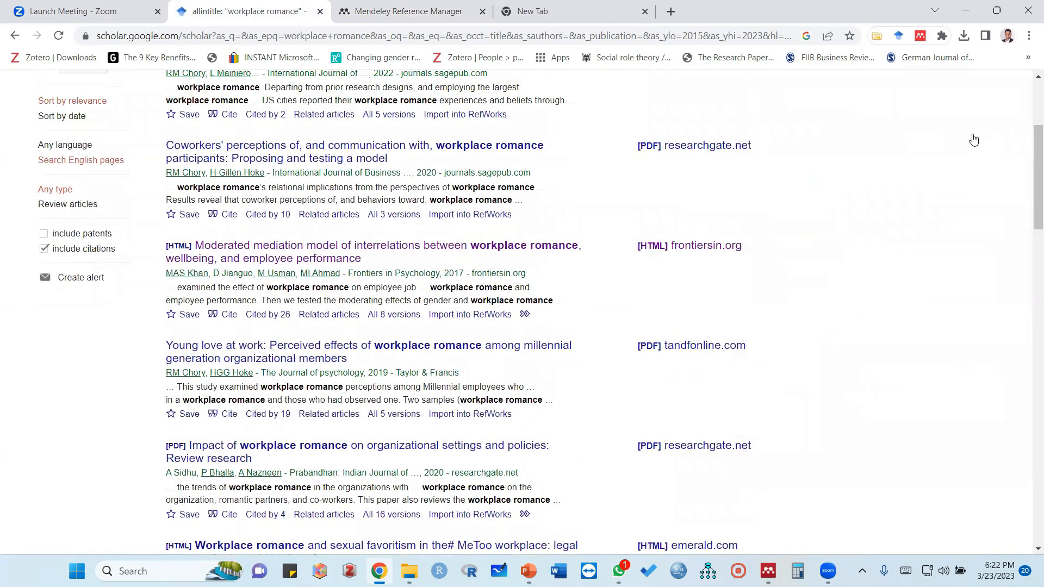
Reload the Google Scholar results page and reopen the Mendeley Web Importer
left_click(58, 35)
left_click(921, 37)
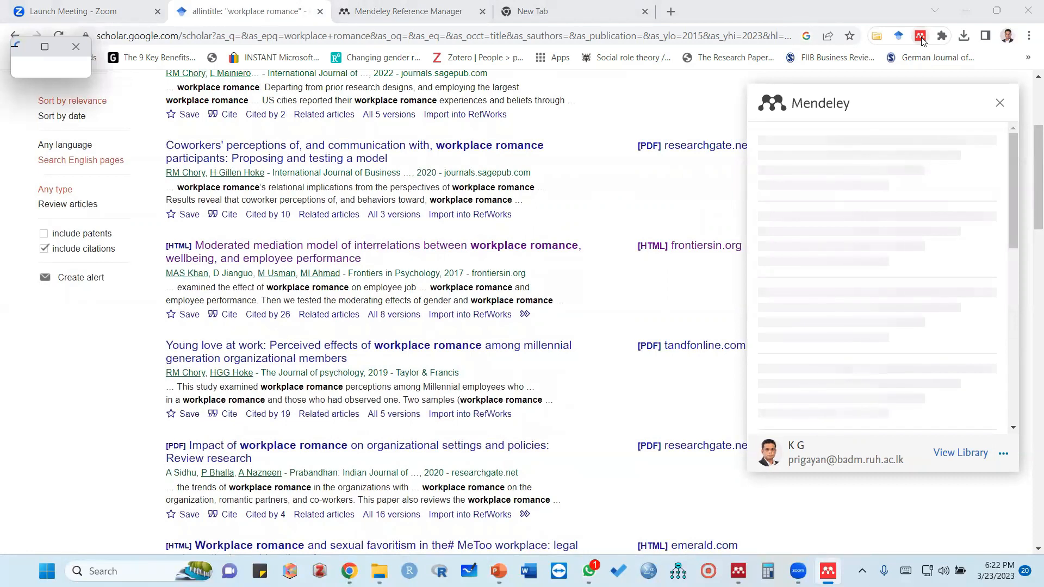
left_click(921, 36)
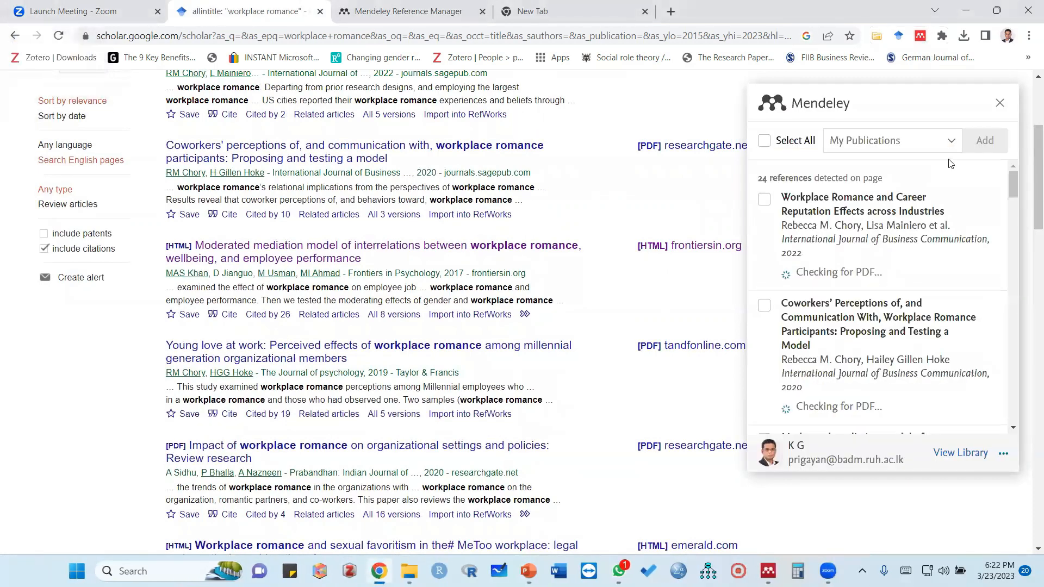
Set WR TEST as the only import destination, removing My Publications from the selected collections
left_click(950, 143)
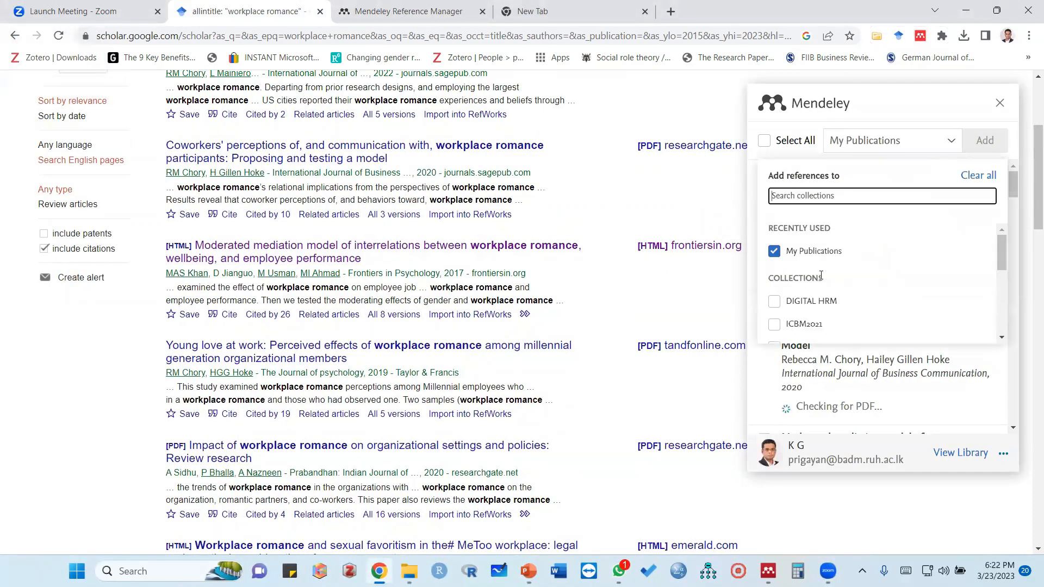
scroll(821, 280, "down", 5)
scroll(819, 293, "down", 3)
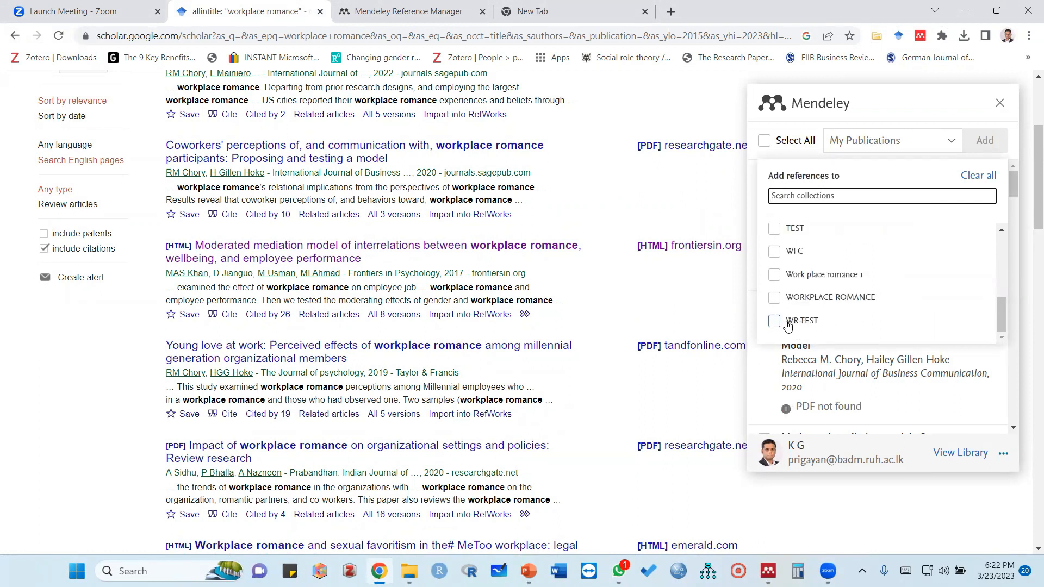
left_click(775, 323)
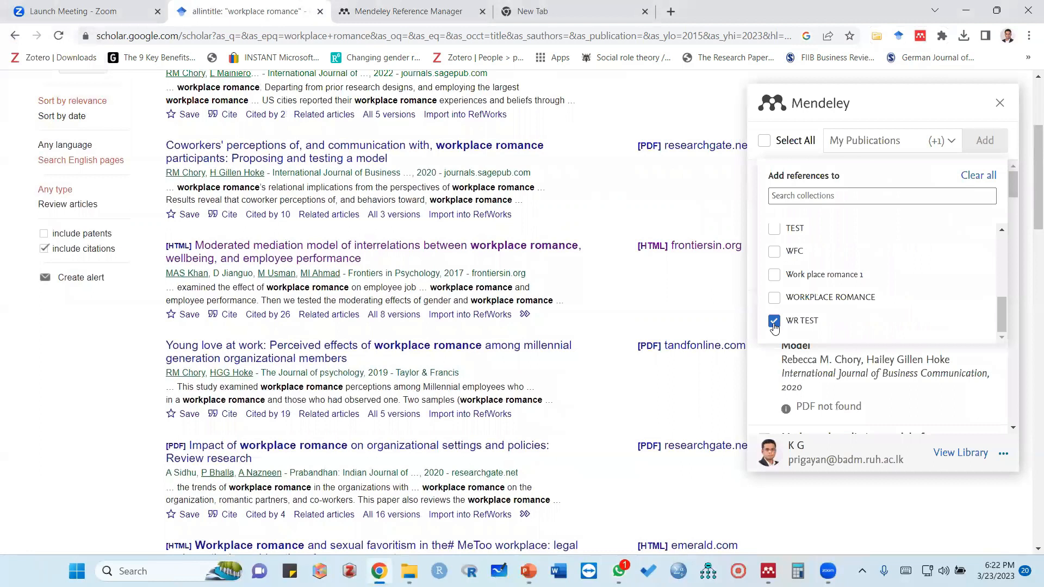
scroll(778, 294, "up", 6)
left_click(774, 251)
scroll(788, 265, "down", 5)
scroll(789, 283, "down", 1)
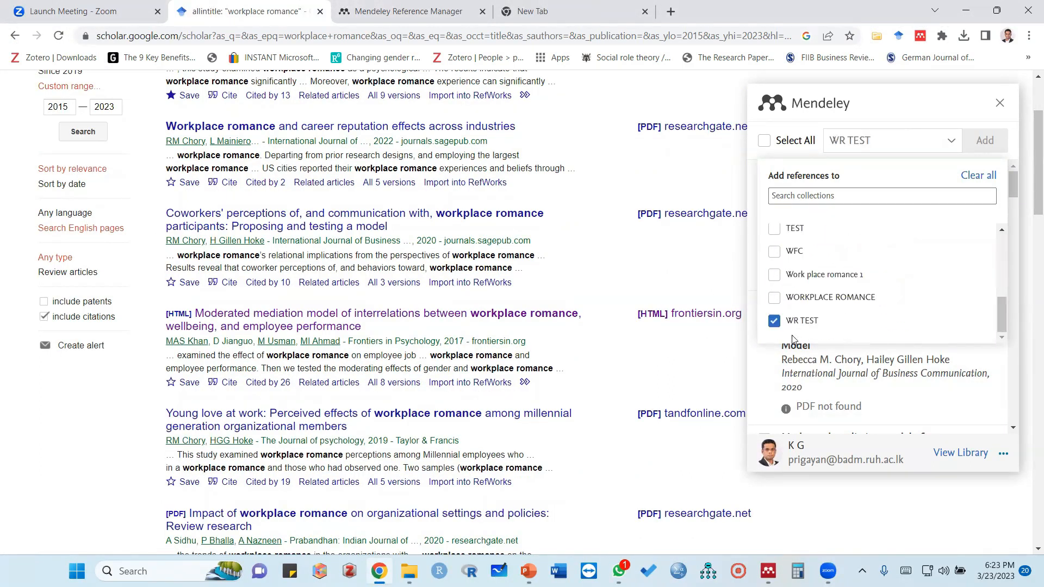
Review the importer's collection list, clear the WR TEST destination, and select it again
scroll(809, 276, "up", 5)
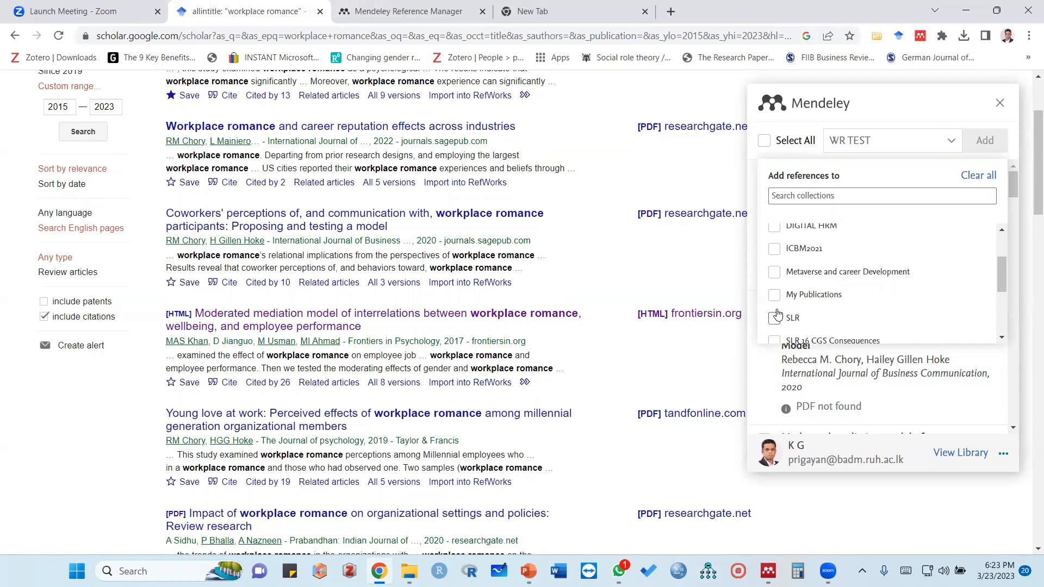
scroll(779, 255, "up", 3)
scroll(779, 250, "down", 5)
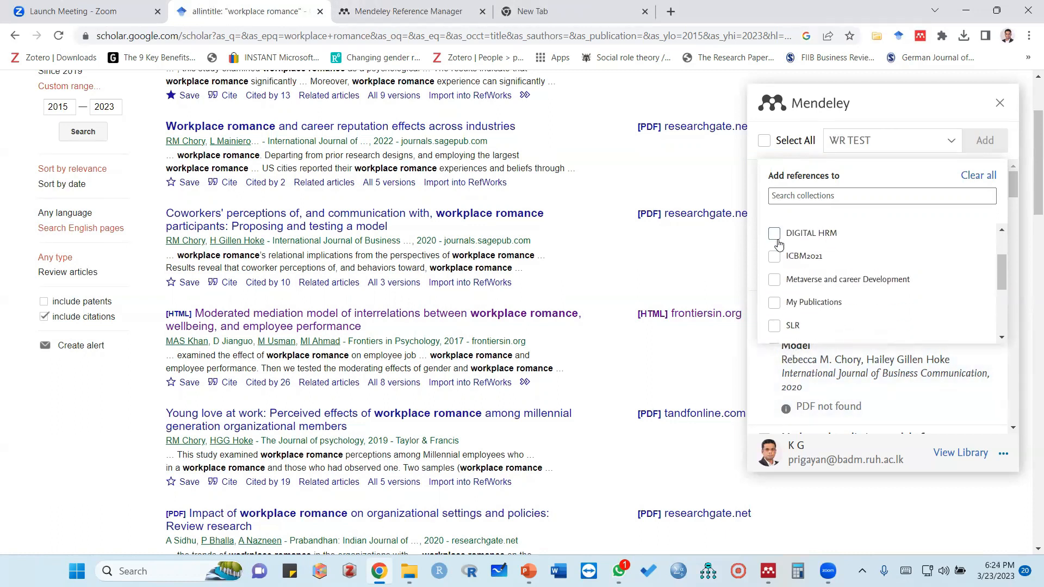
scroll(803, 276, "down", 1)
scroll(778, 294, "up", 3)
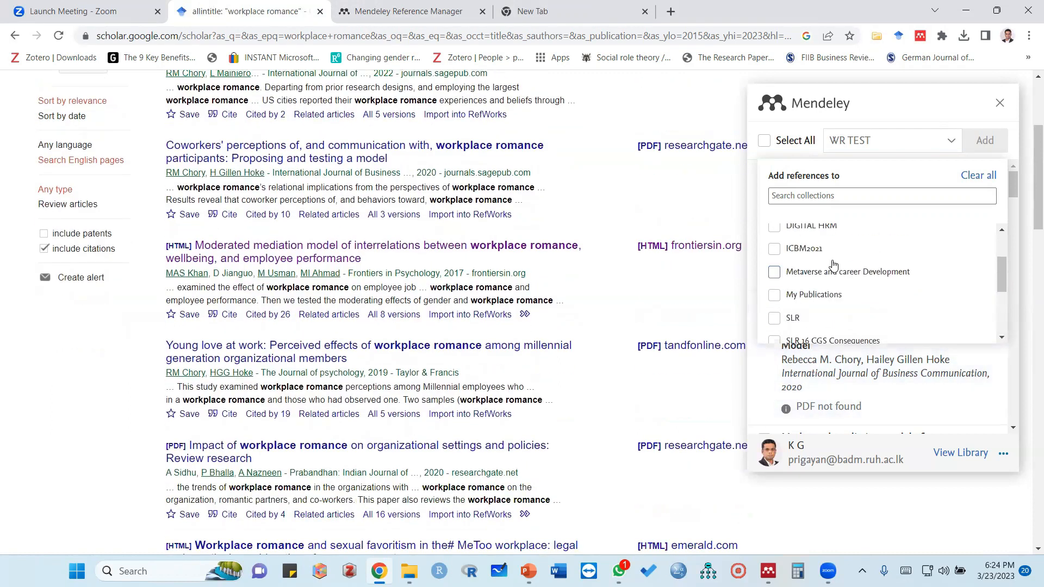
scroll(834, 265, "down", 3)
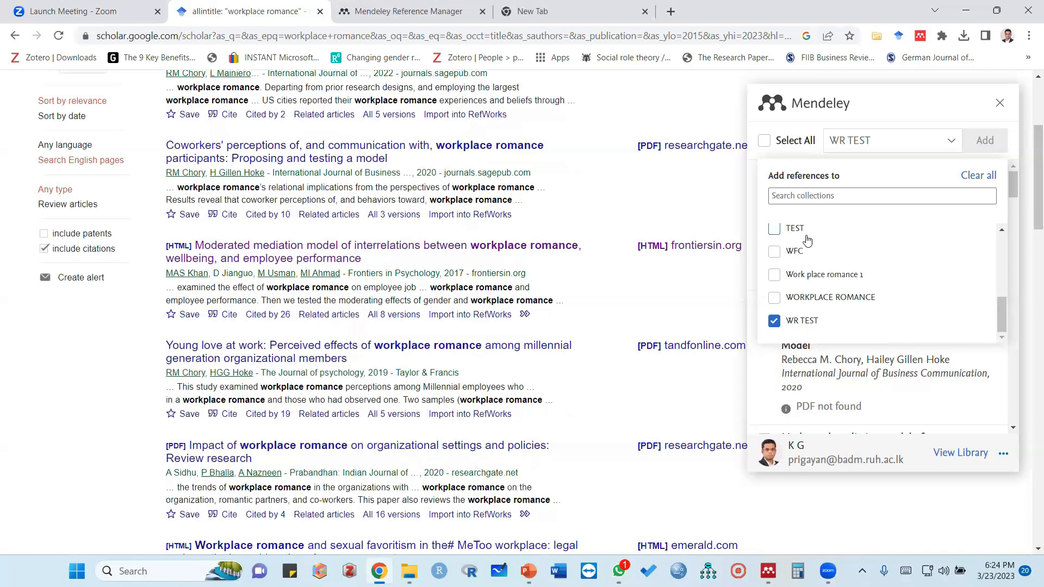
left_click(775, 322)
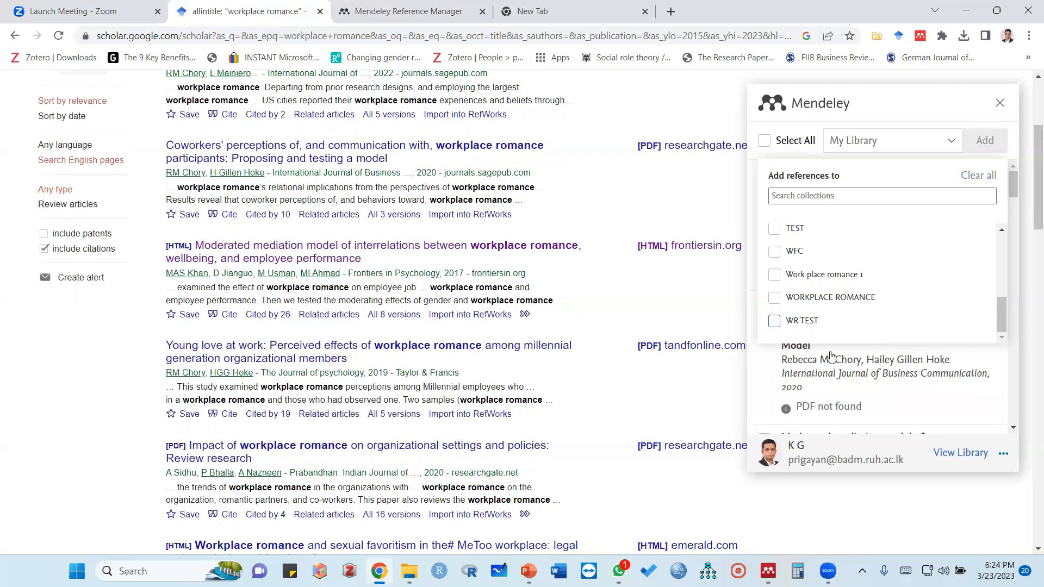
left_click(776, 322)
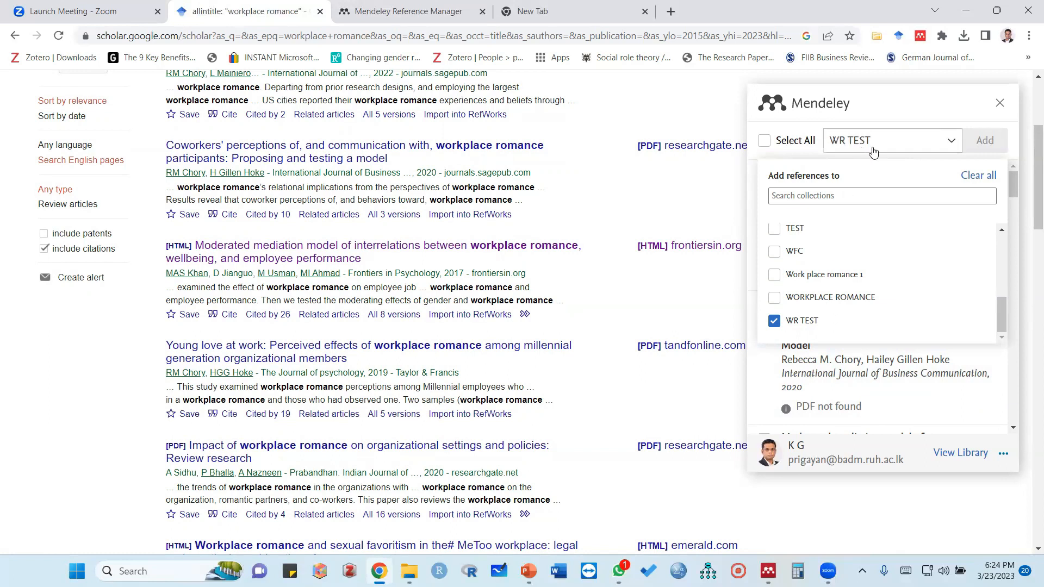
Select all references detected on the first results page and add them to the WR TEST collection
left_click(765, 142)
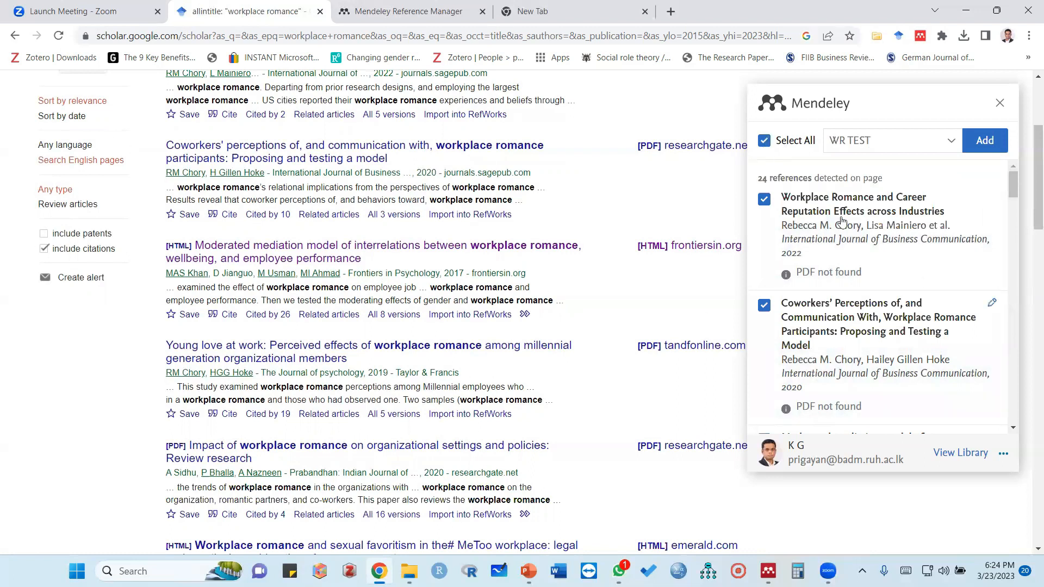
left_click(986, 140)
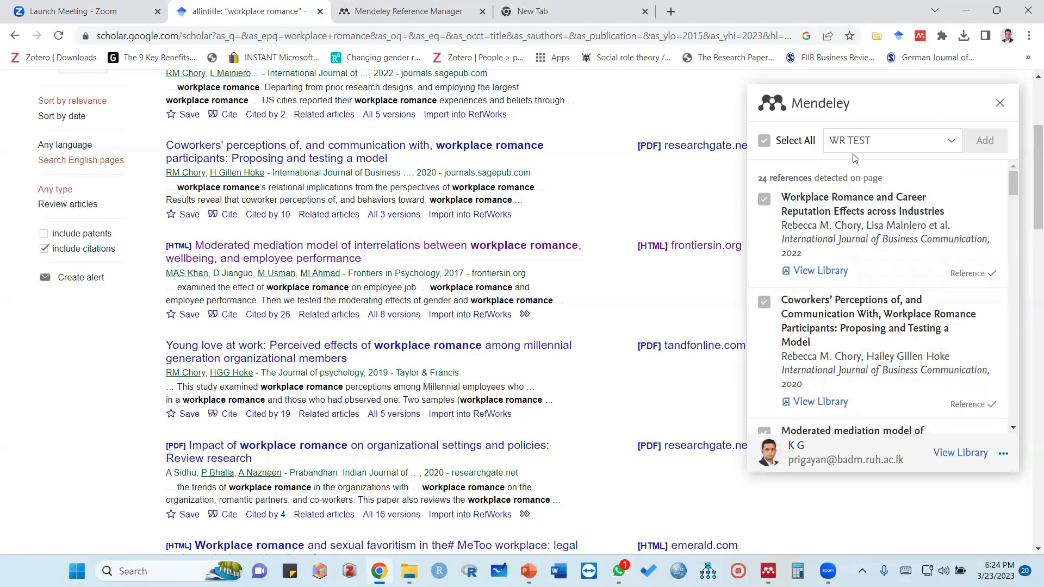
scroll(320, 255, "down", 10)
scroll(320, 255, "down", 15)
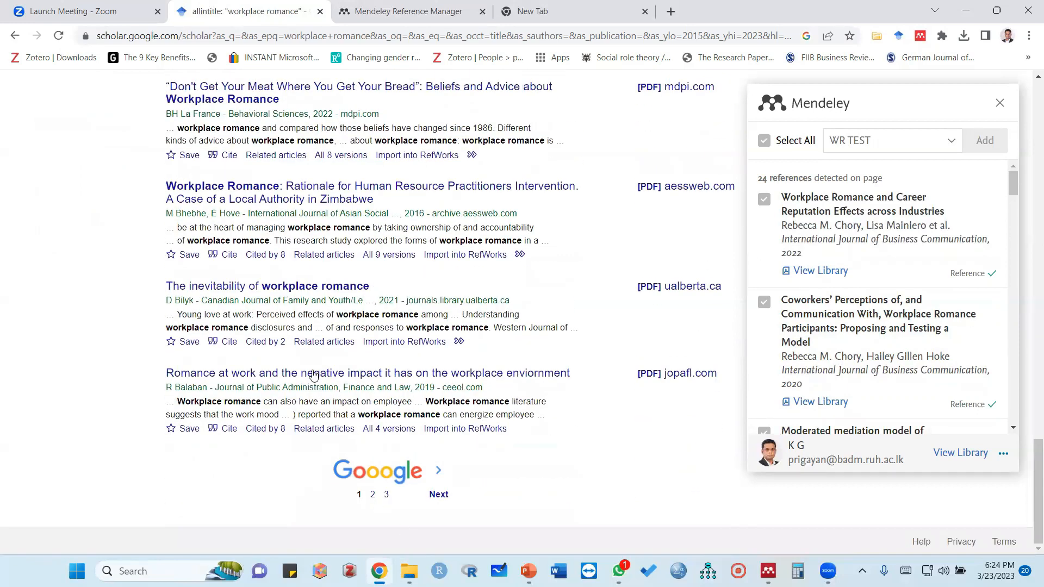
Set the results per page to 20 in the Google Scholar settings and save them
scroll(359, 375, "up", 10)
scroll(353, 359, "up", 10)
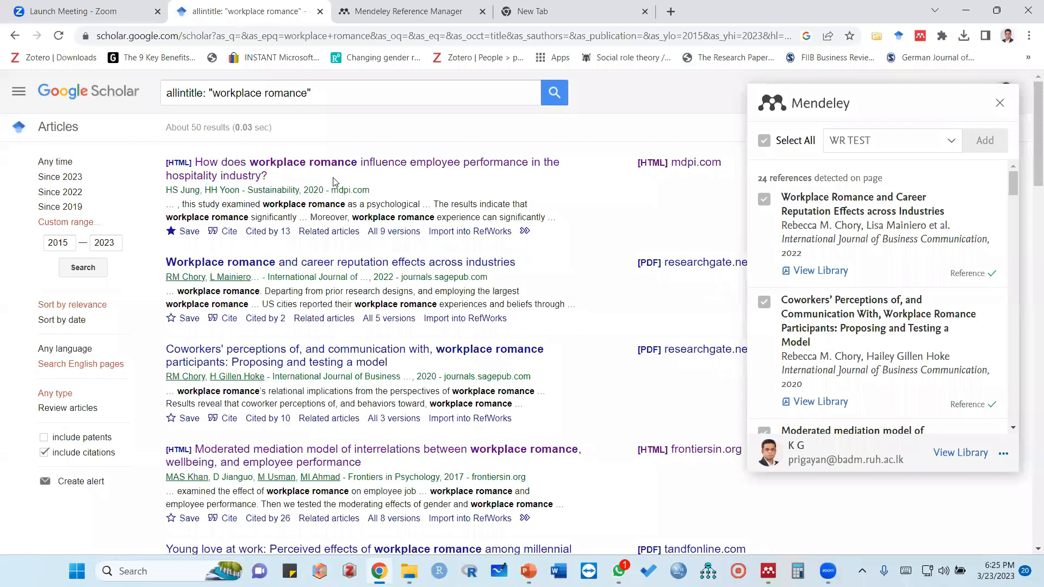
left_click(20, 91)
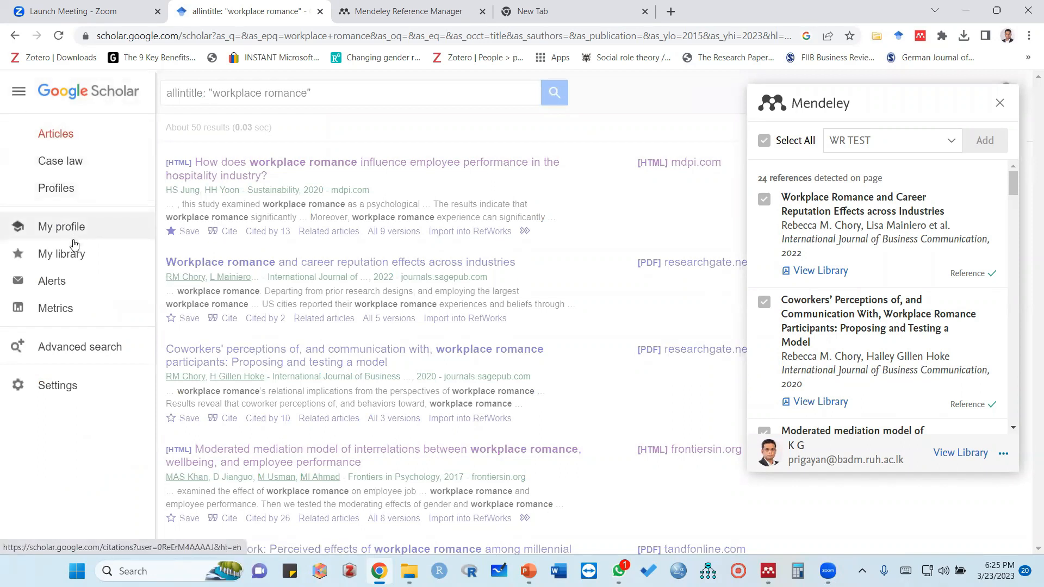
left_click(49, 385)
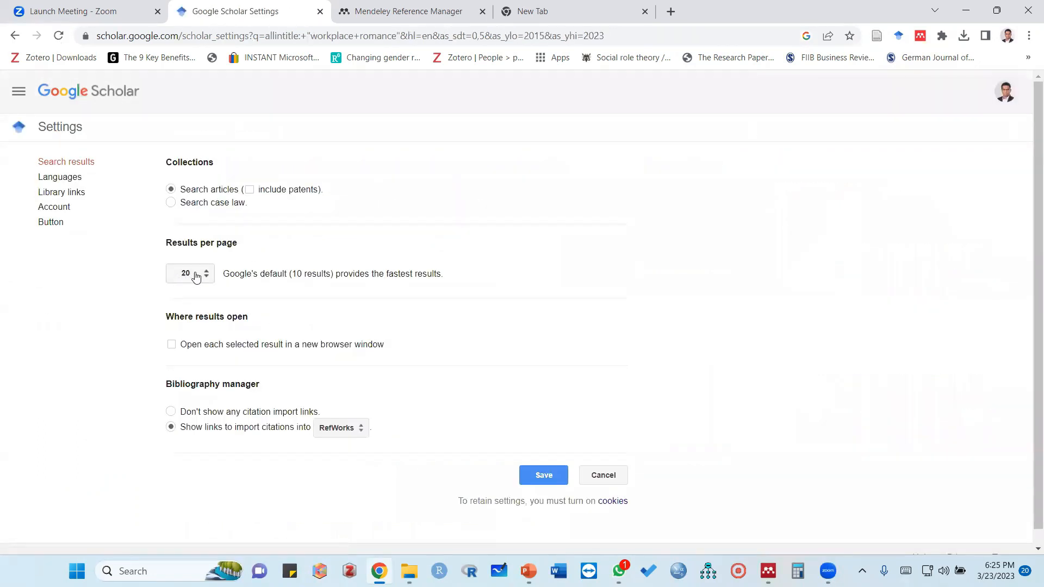
left_click(207, 278)
left_click(185, 296)
left_click(540, 476)
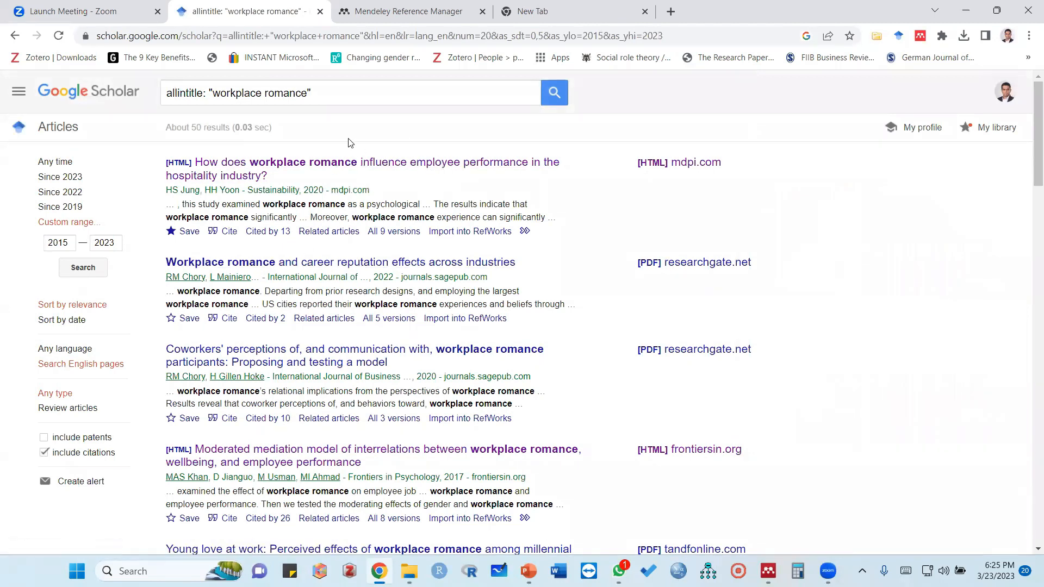
Look through the articles on the first results page and the number of result pages available
scroll(372, 347, "down", 20)
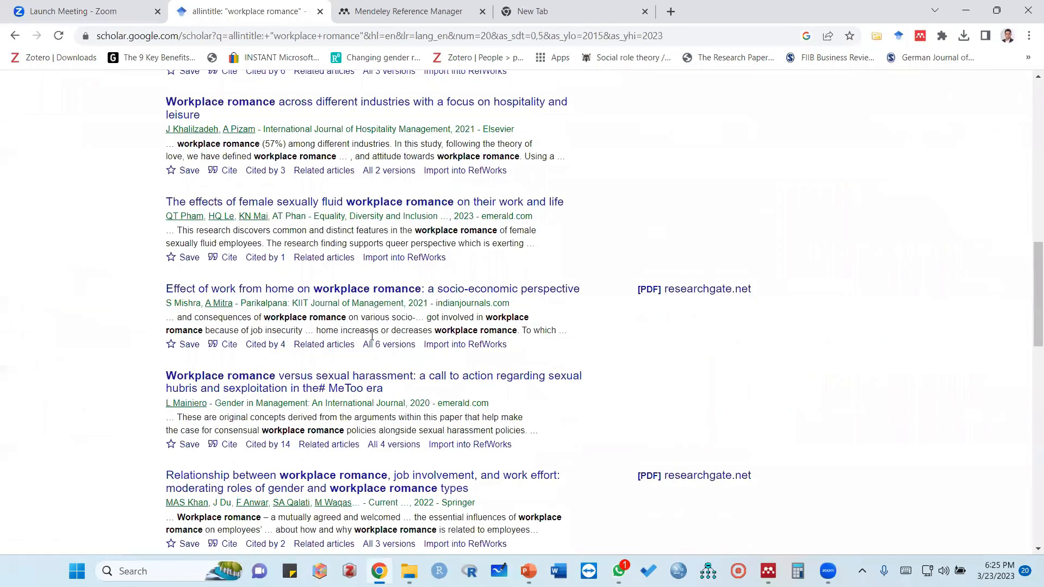
scroll(372, 336, "down", 8)
scroll(372, 332, "up", 6)
scroll(374, 325, "down", 6)
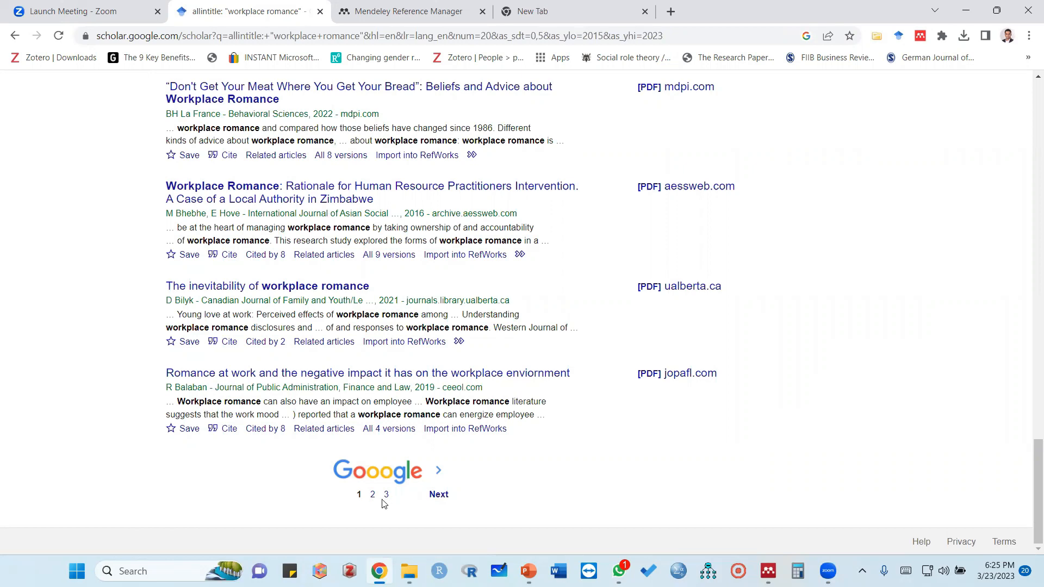
scroll(473, 419, "up", 10)
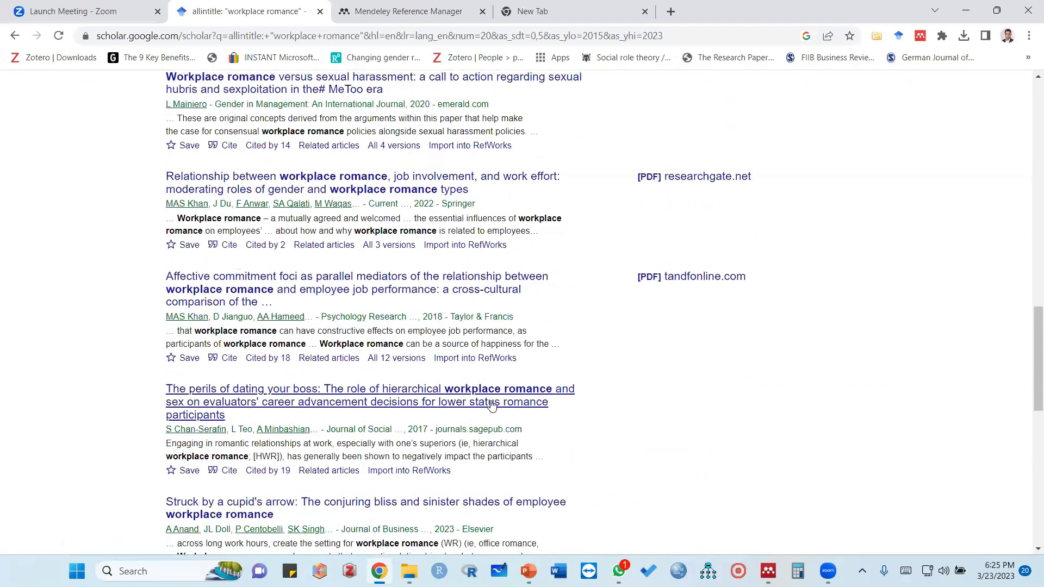
scroll(491, 404, "up", 10)
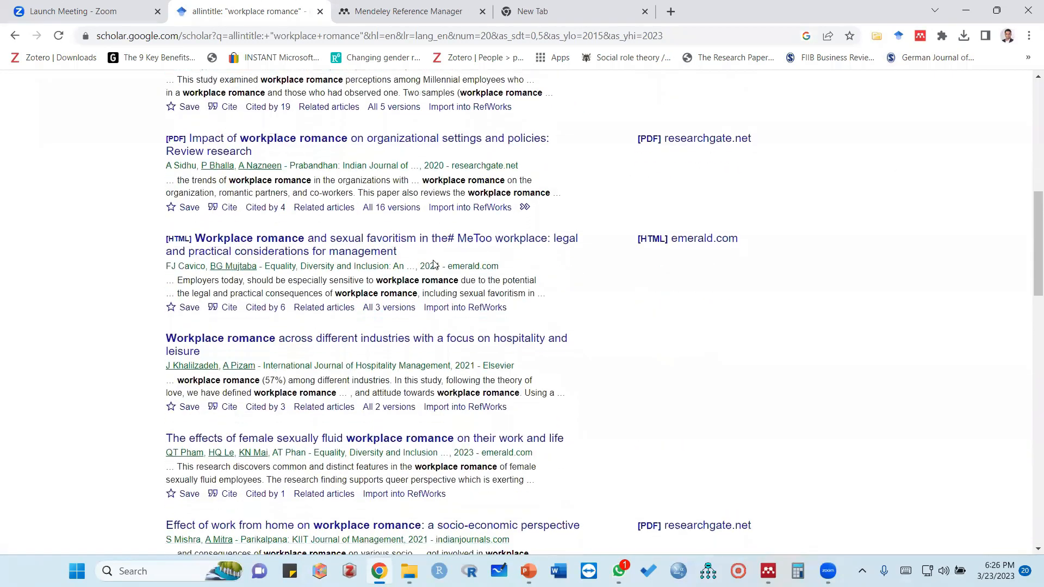
scroll(435, 265, "down", 15)
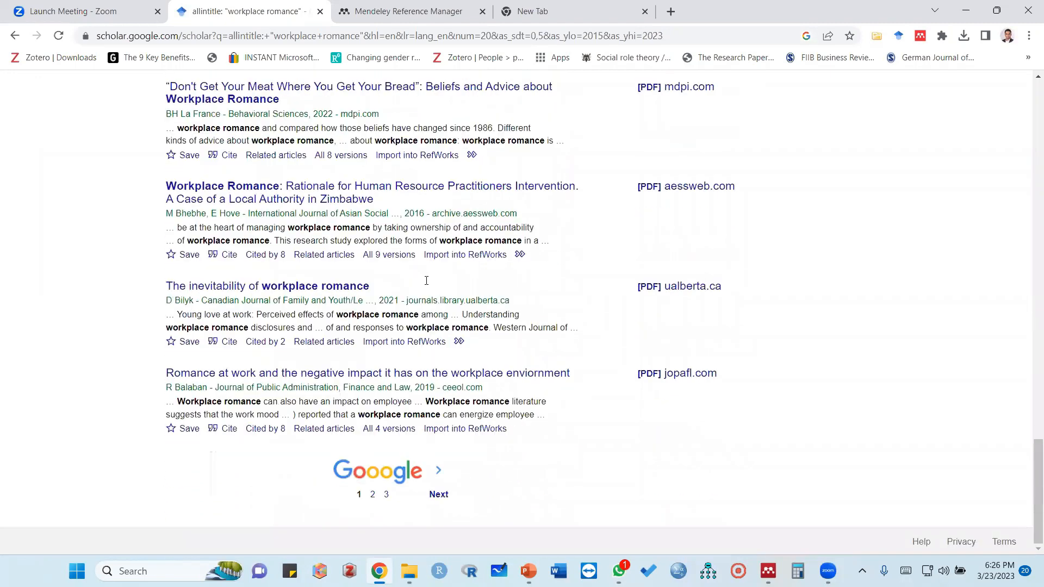
Open the second results page, reload it, and add all references detected there to the WR TEST collection
left_click(373, 496)
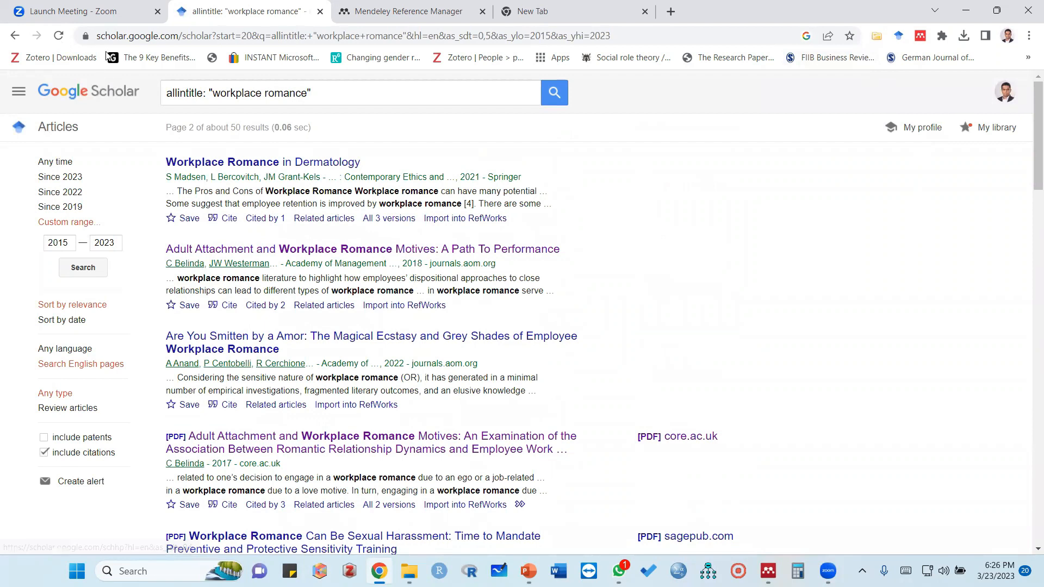
left_click(59, 36)
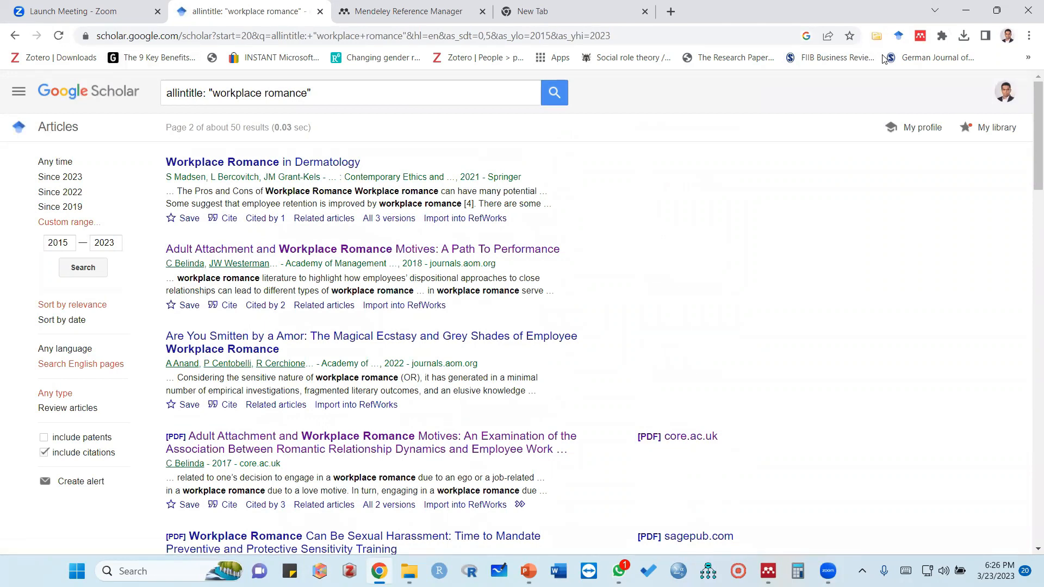
left_click(920, 36)
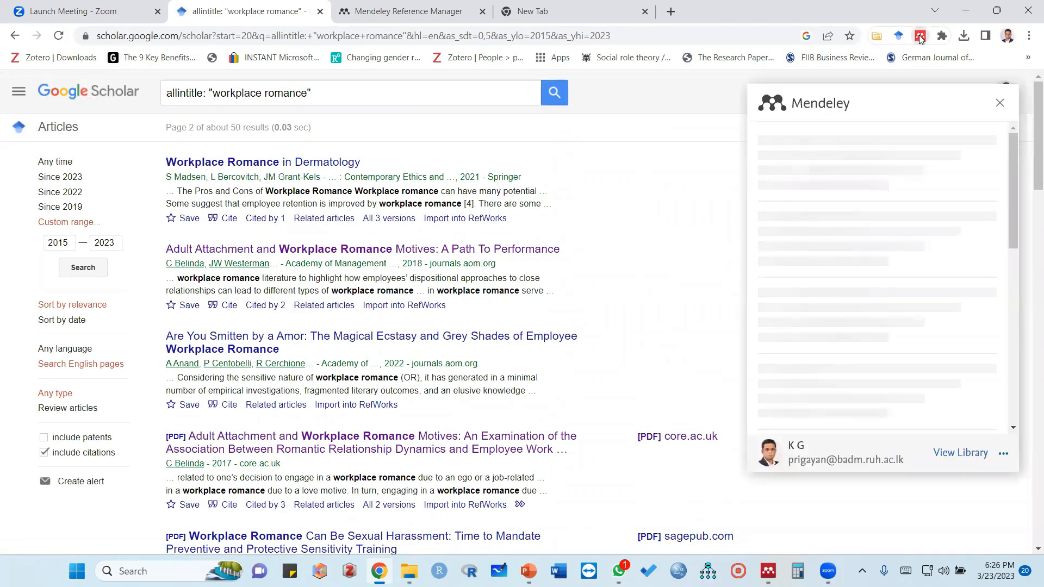
left_click(764, 141)
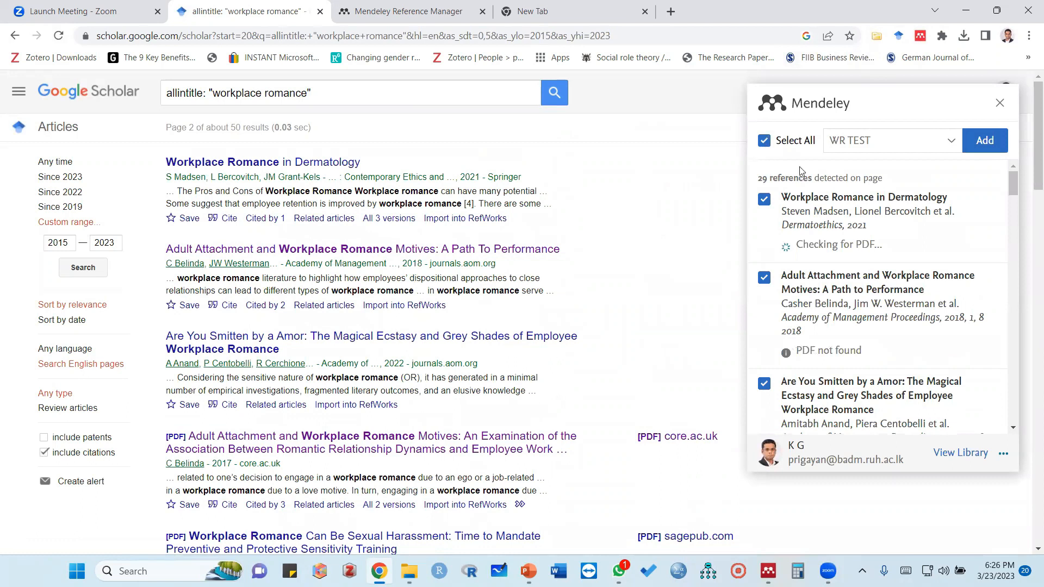
left_click(981, 138)
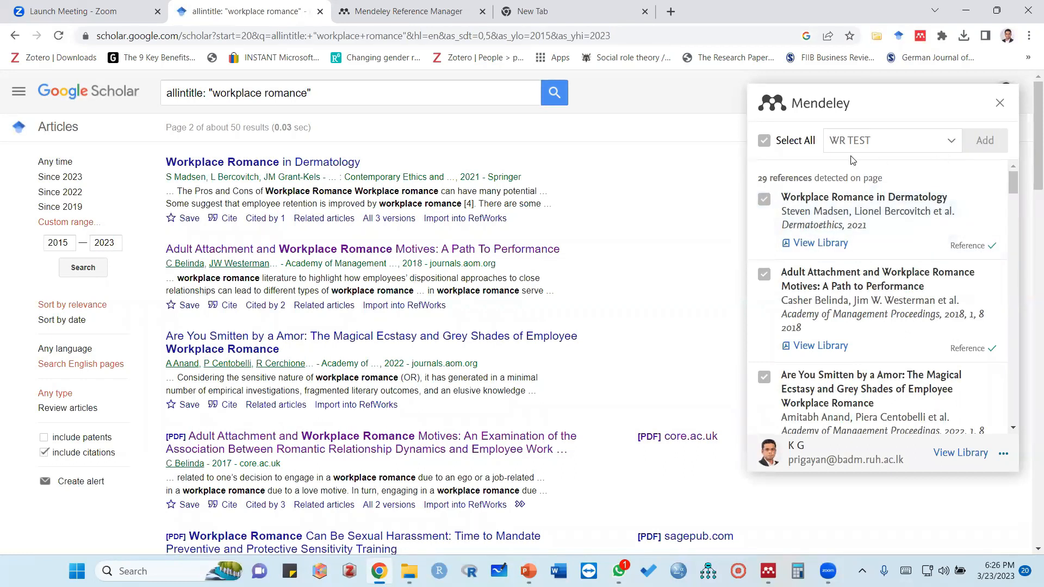
Open the third results page, reload it, and add all references detected there to the WR TEST collection
scroll(312, 297, "down", 10)
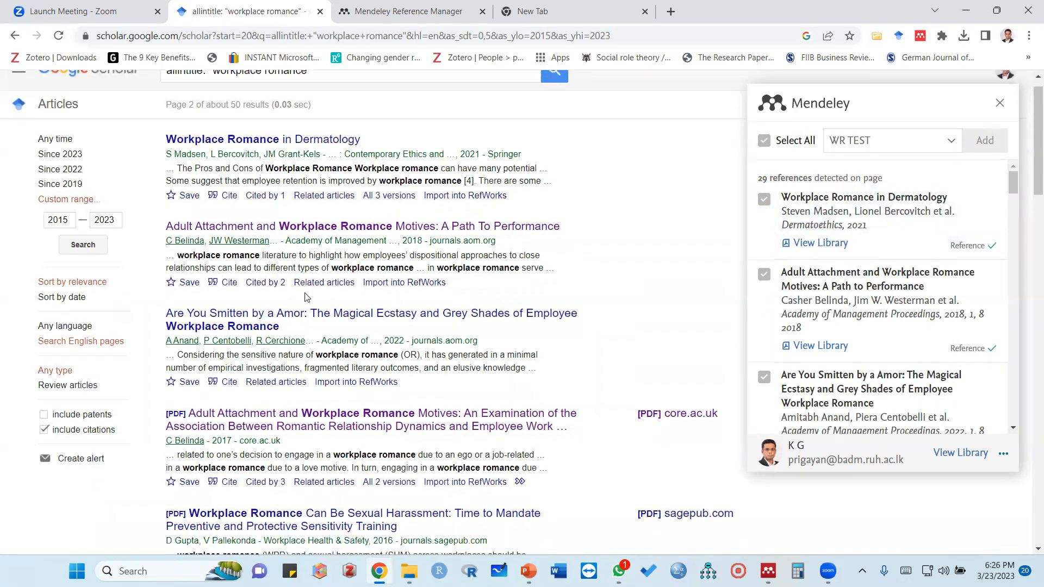
scroll(311, 296, "down", 10)
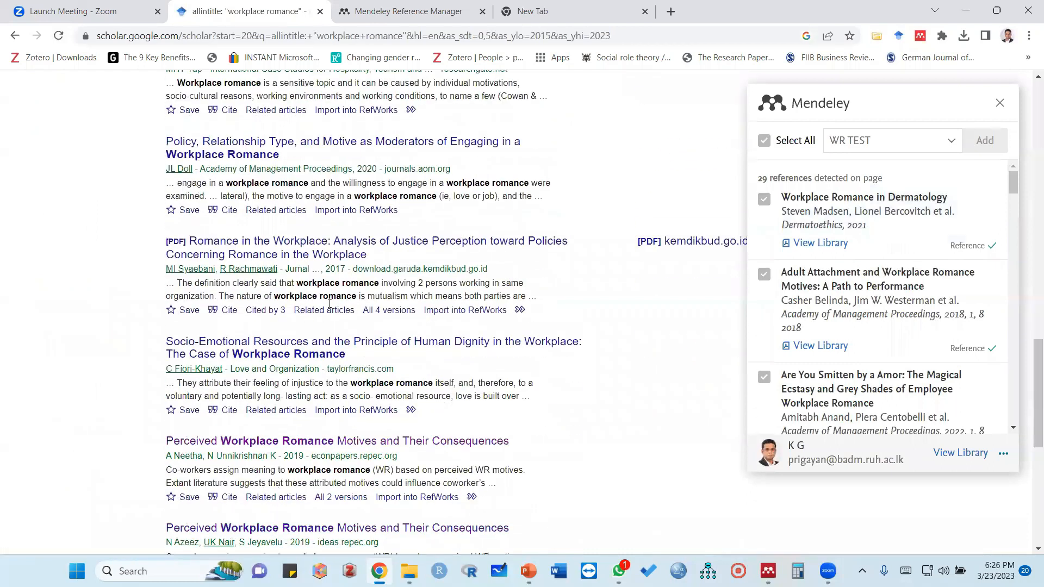
scroll(357, 362, "down", 8)
left_click(387, 496)
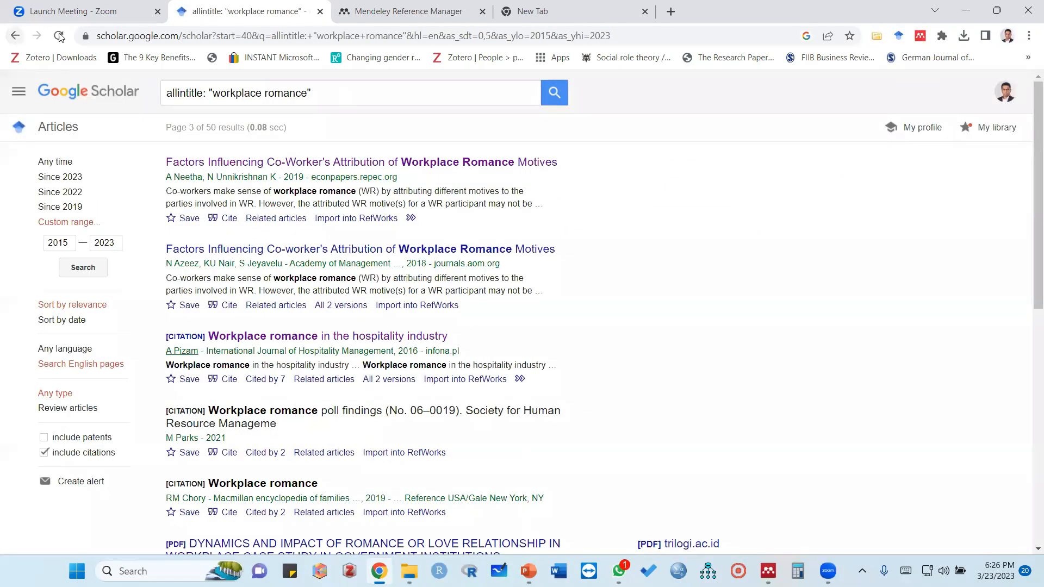
left_click(59, 36)
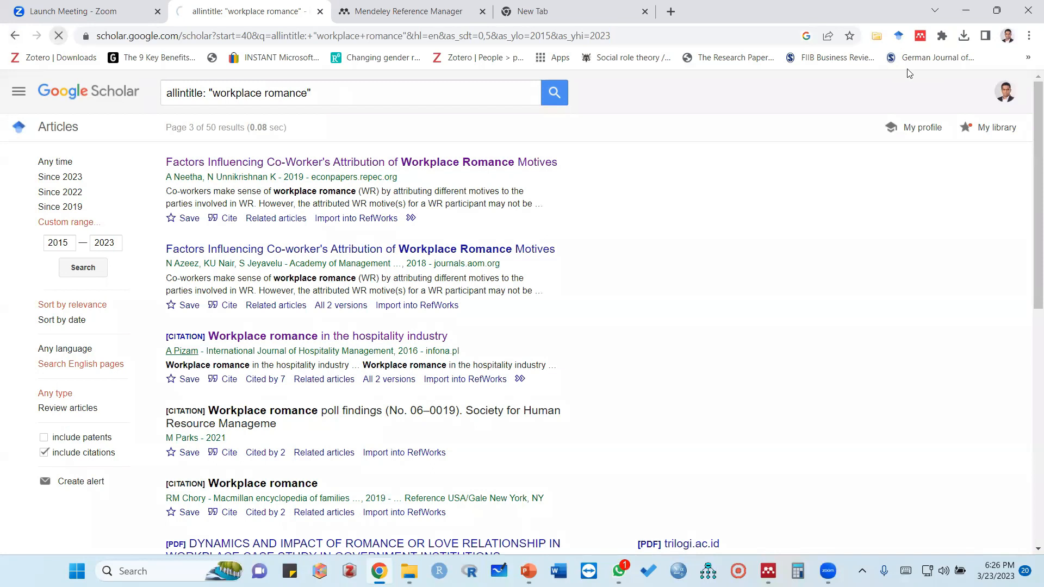
left_click(921, 35)
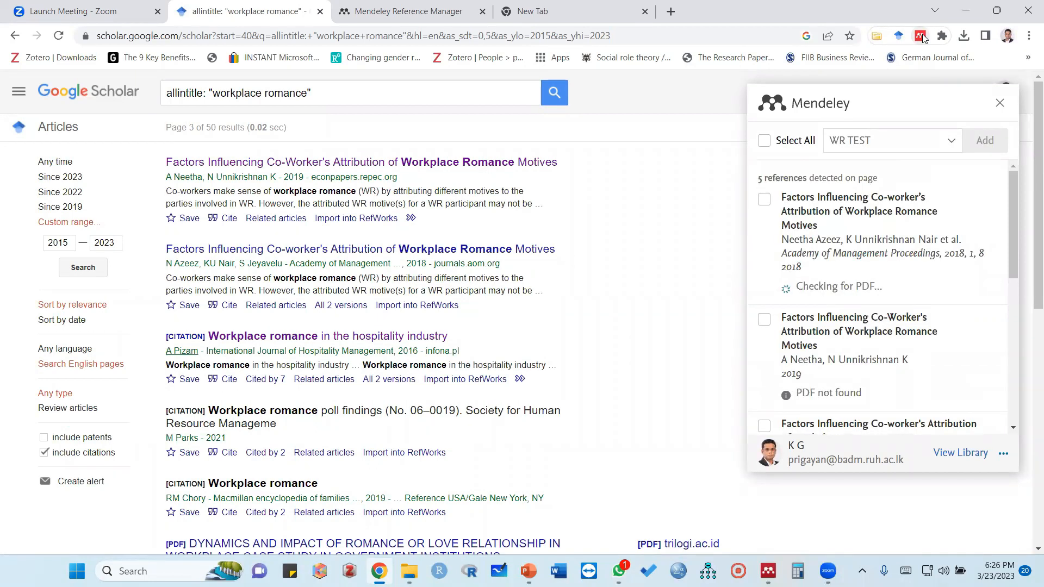
left_click(764, 143)
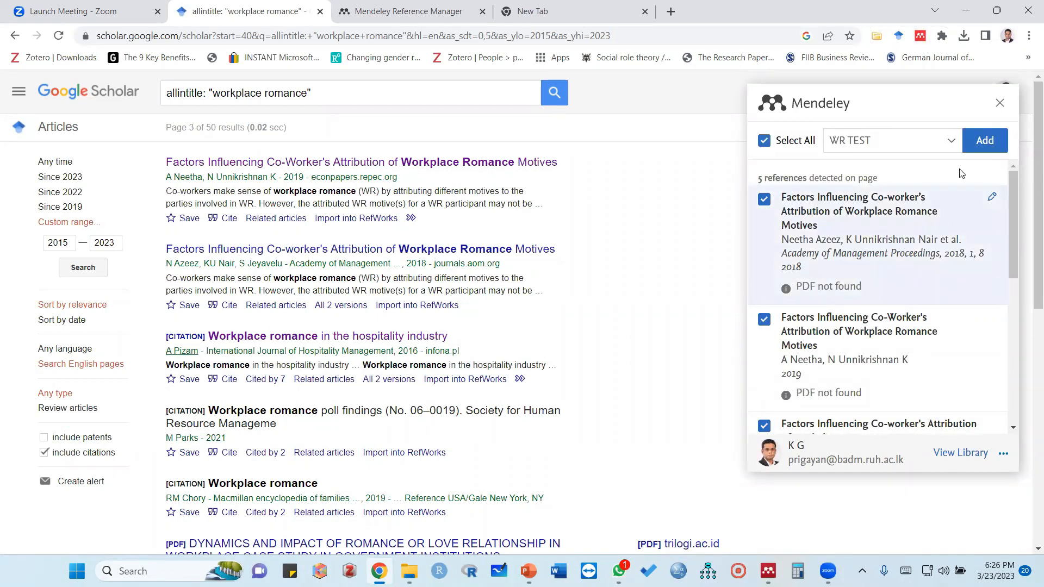
left_click(982, 142)
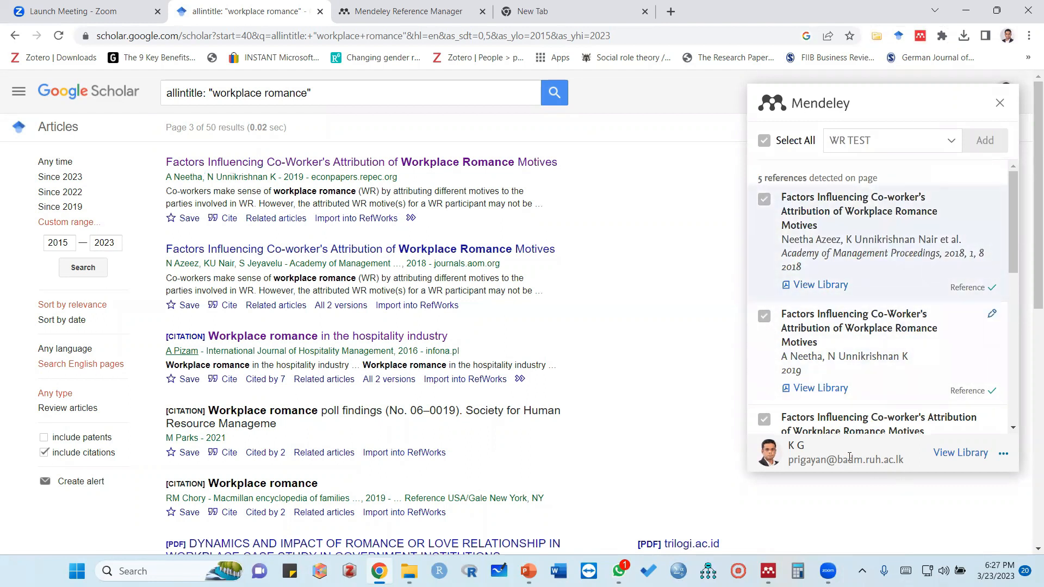
Switch to Mendeley Desktop, sync the library, and check the imported references in the WR TEST folder
left_click(768, 571)
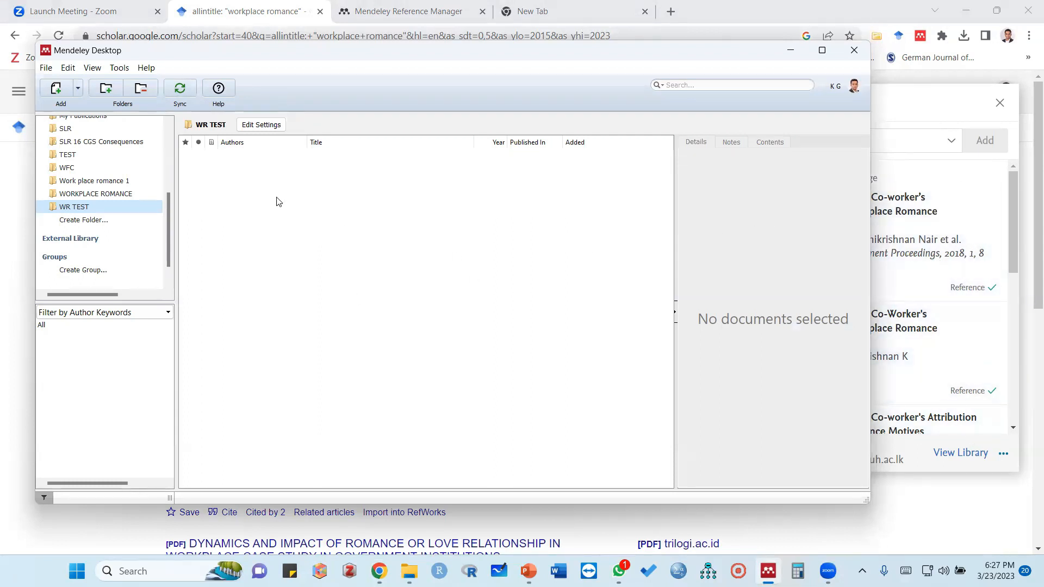
left_click(181, 89)
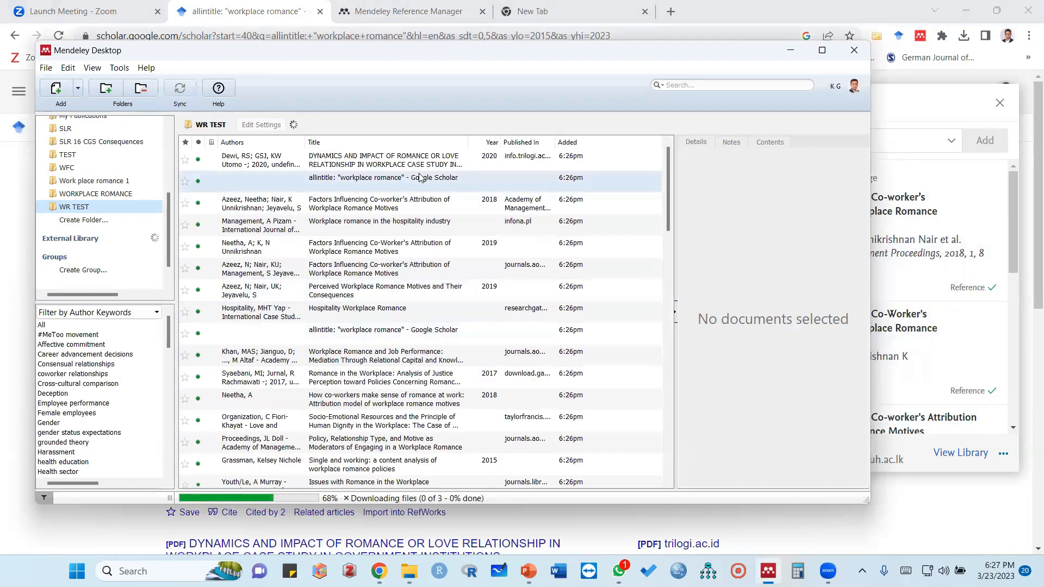
scroll(425, 333, "down", 15)
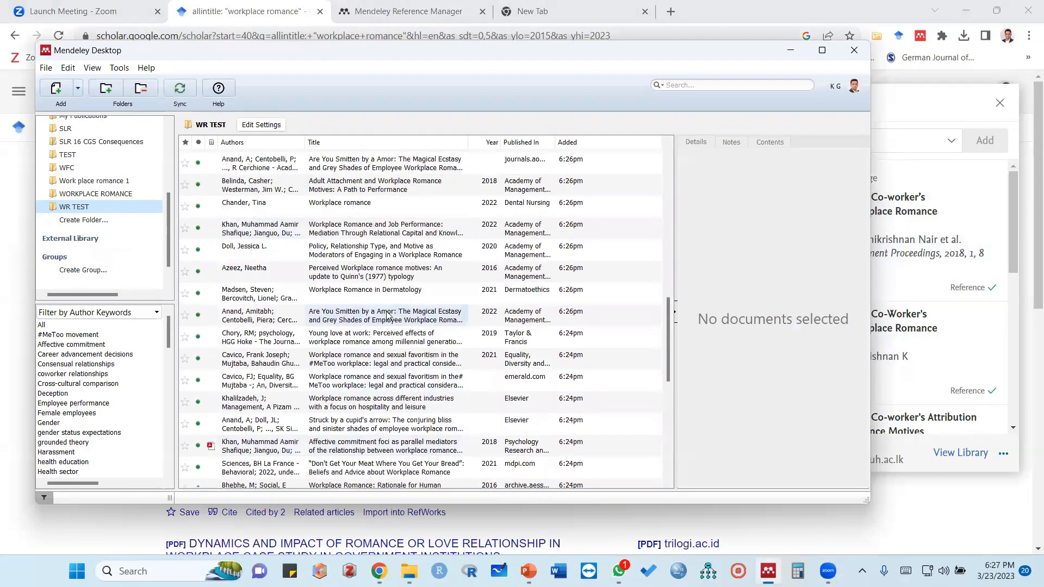
scroll(388, 314, "up", 2)
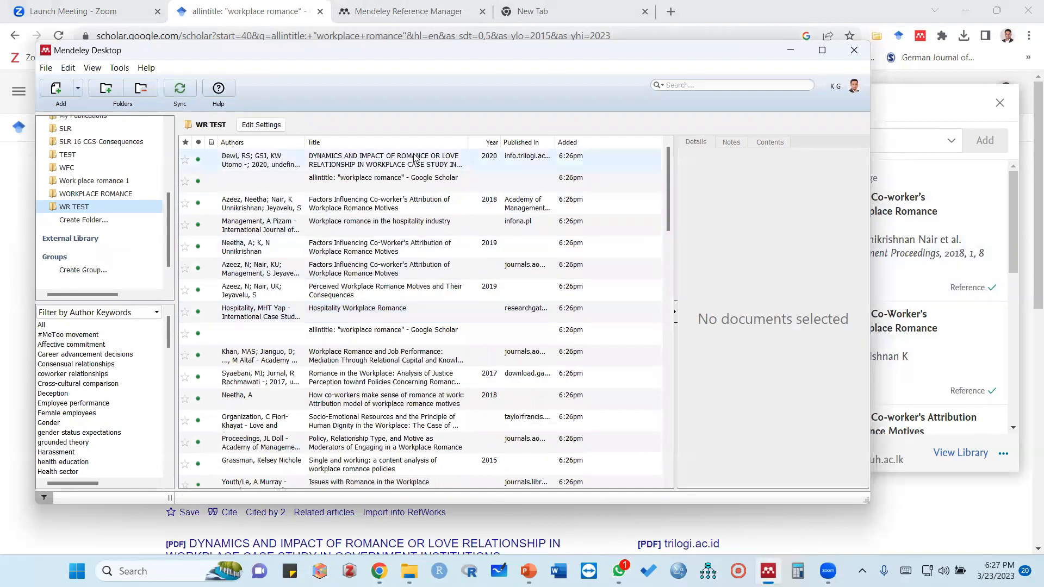
Select all documents in the WR TEST folder and update their details
left_click(359, 171)
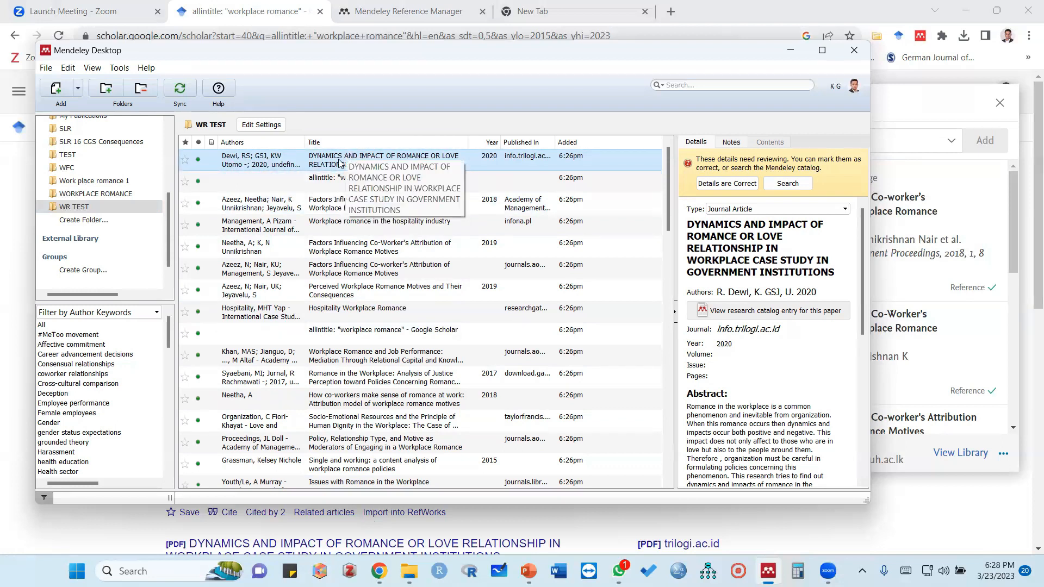
key("ctrl+a")
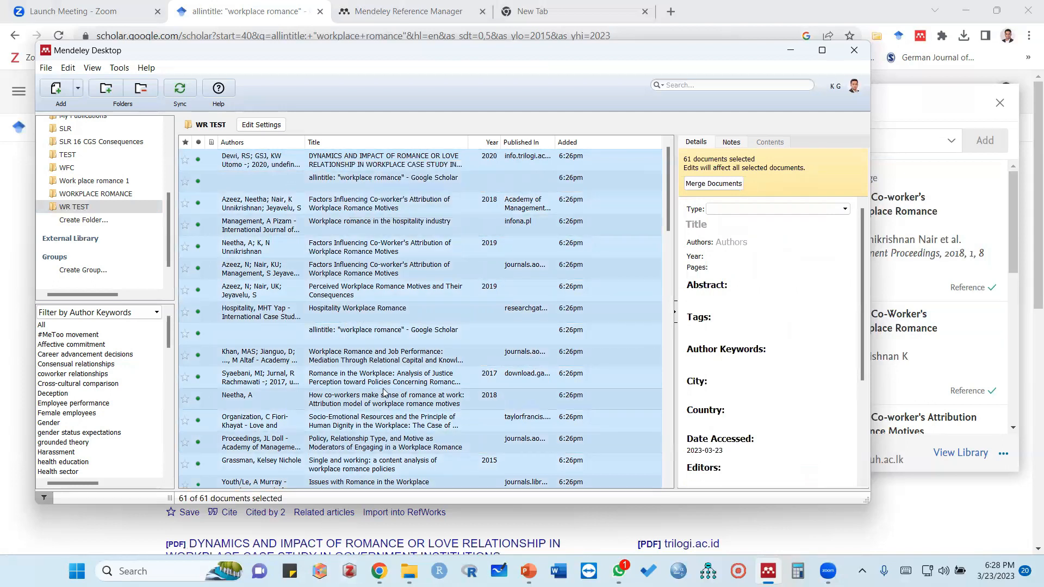
right_click(364, 179)
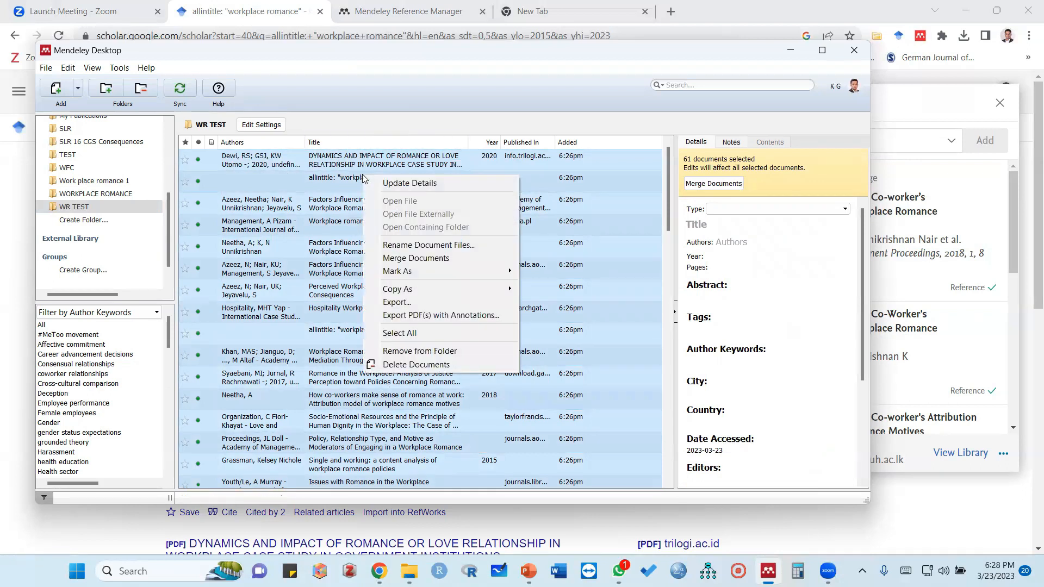
left_click(406, 183)
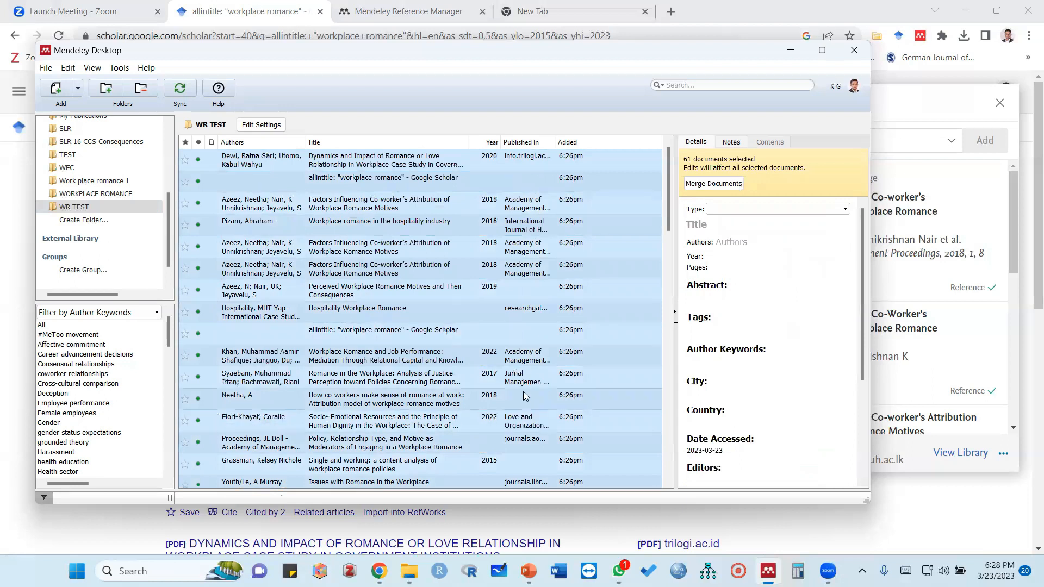
Examine the updated authors, years and journals throughout the WR TEST document list
scroll(523, 337, "down", 2)
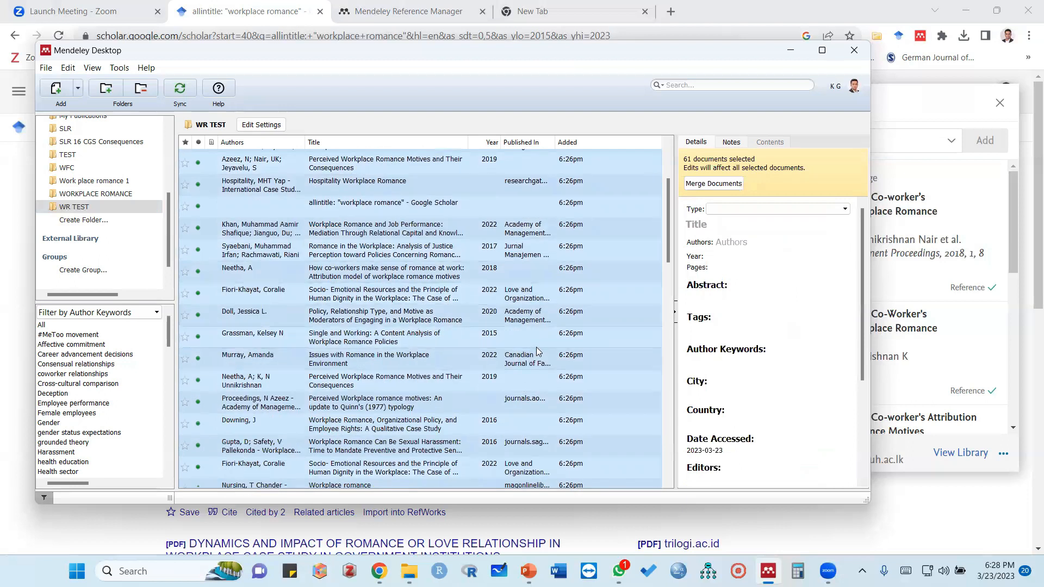
scroll(536, 347, "down", 1)
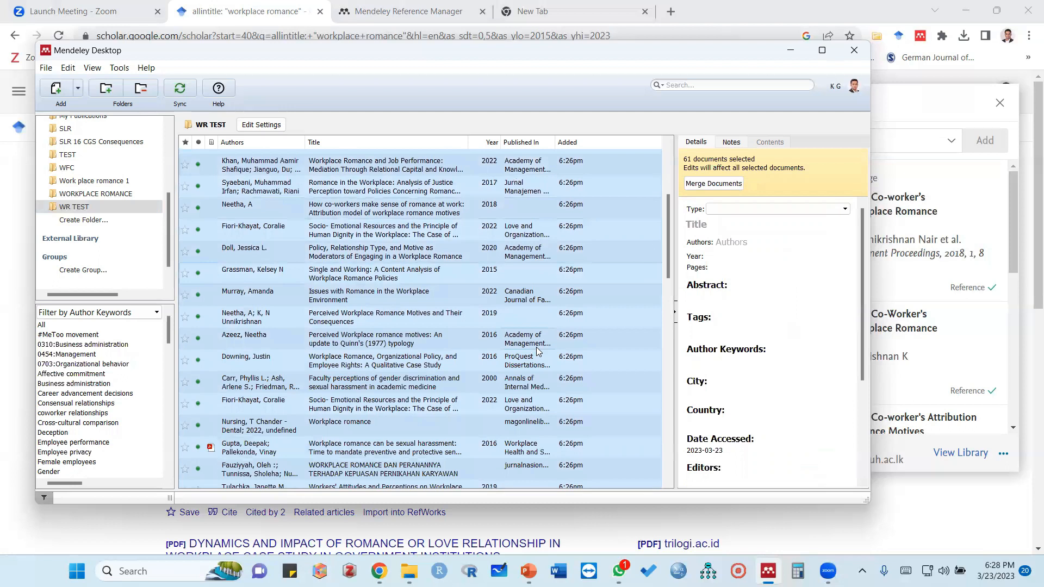
scroll(537, 347, "down", 1)
scroll(537, 347, "down", 2)
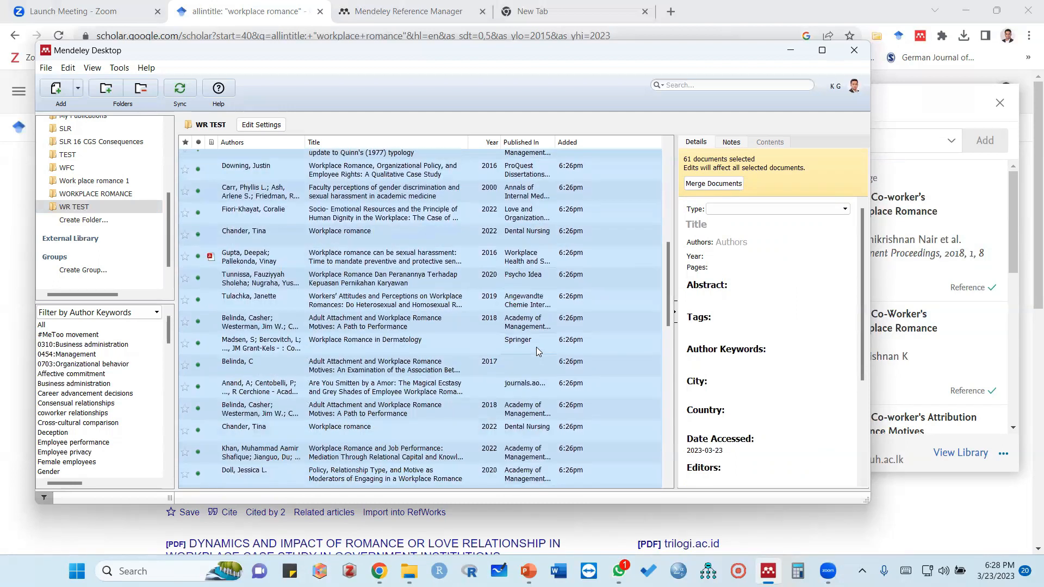
scroll(552, 389, "down", 5)
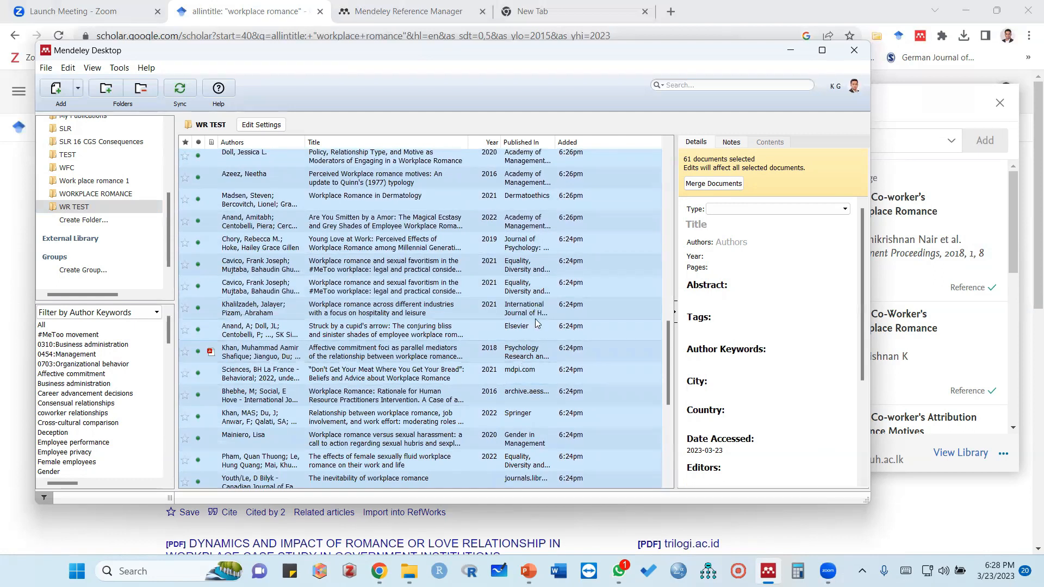
scroll(535, 329, "down", 2)
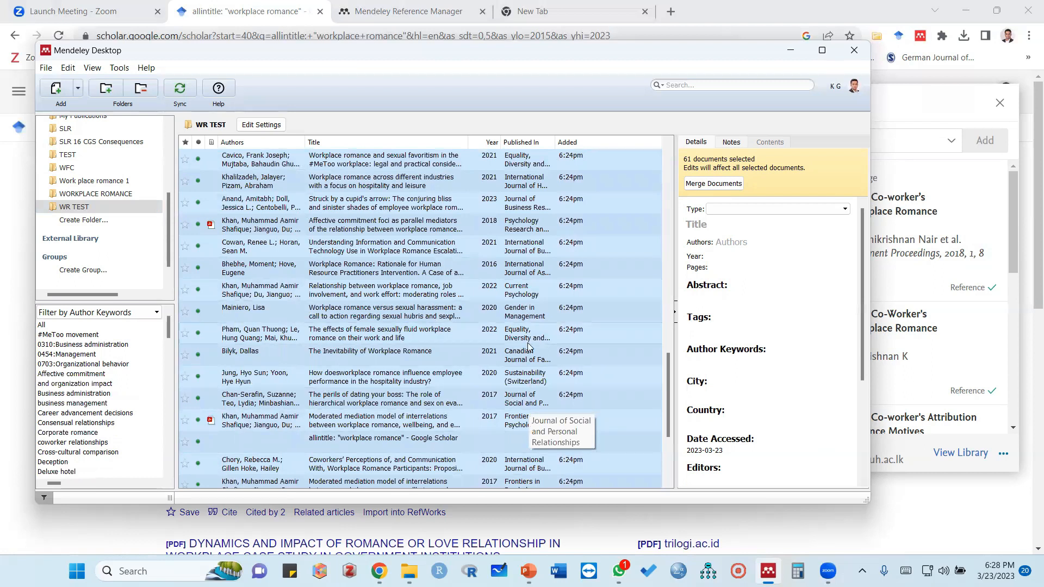
scroll(530, 375, "down", 3)
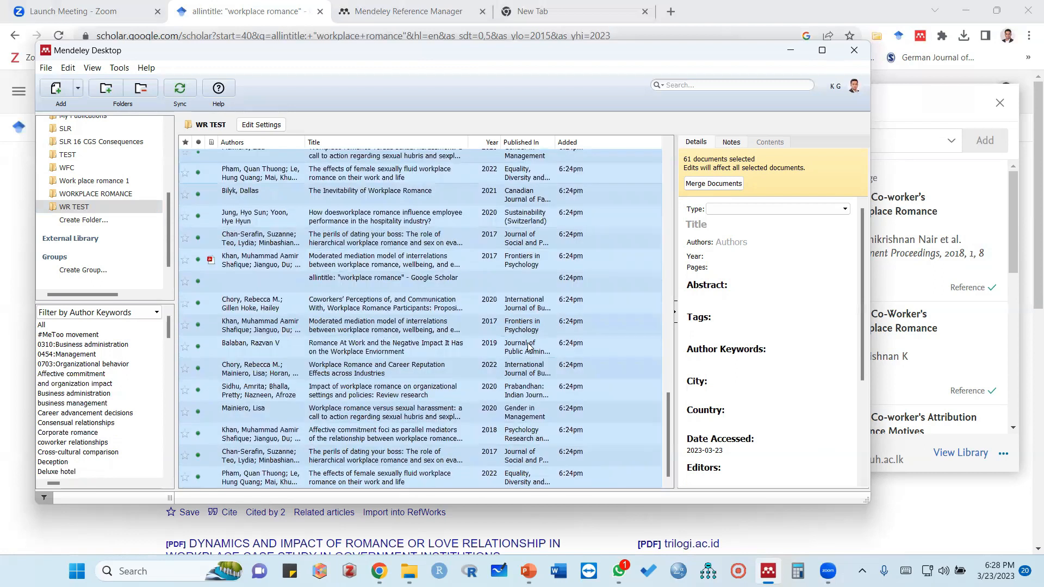
scroll(530, 349, "up", 20)
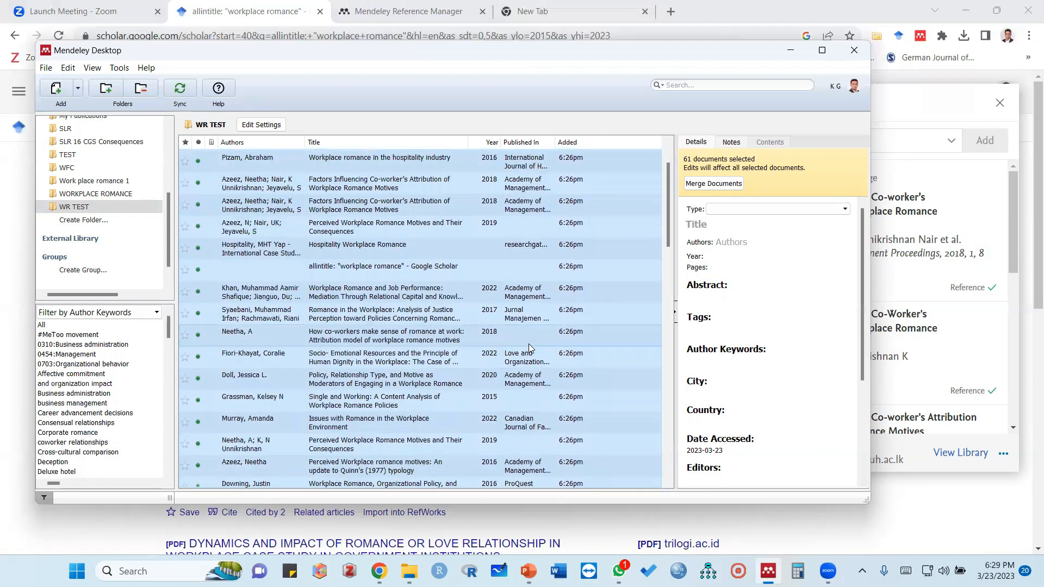
scroll(529, 344, "up", 1)
Remove the first "allintitle: "workplace romance" - Google Scholar" web page entry from the WR TEST folder
left_click(437, 233)
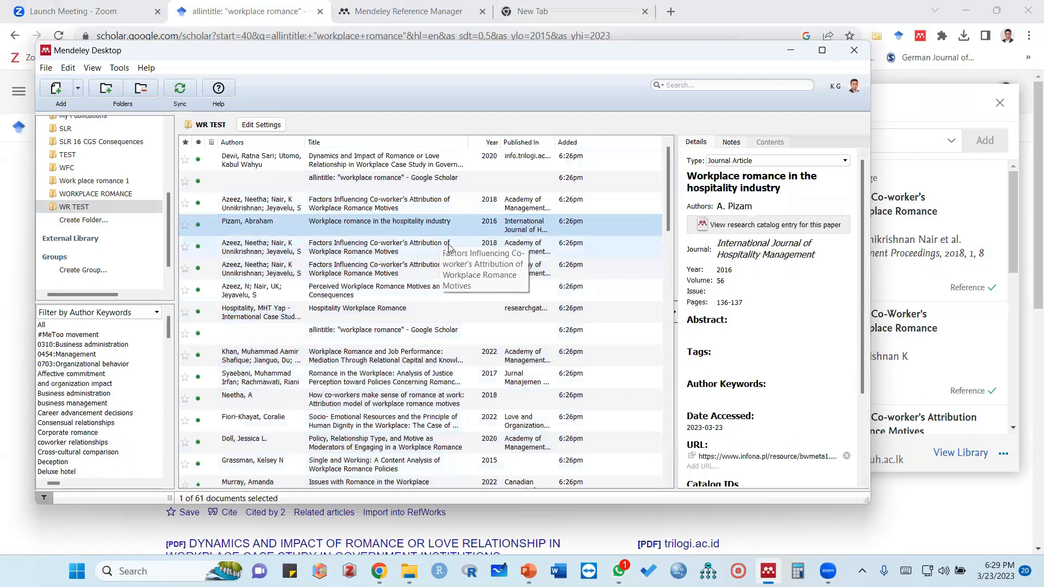
left_click(346, 182)
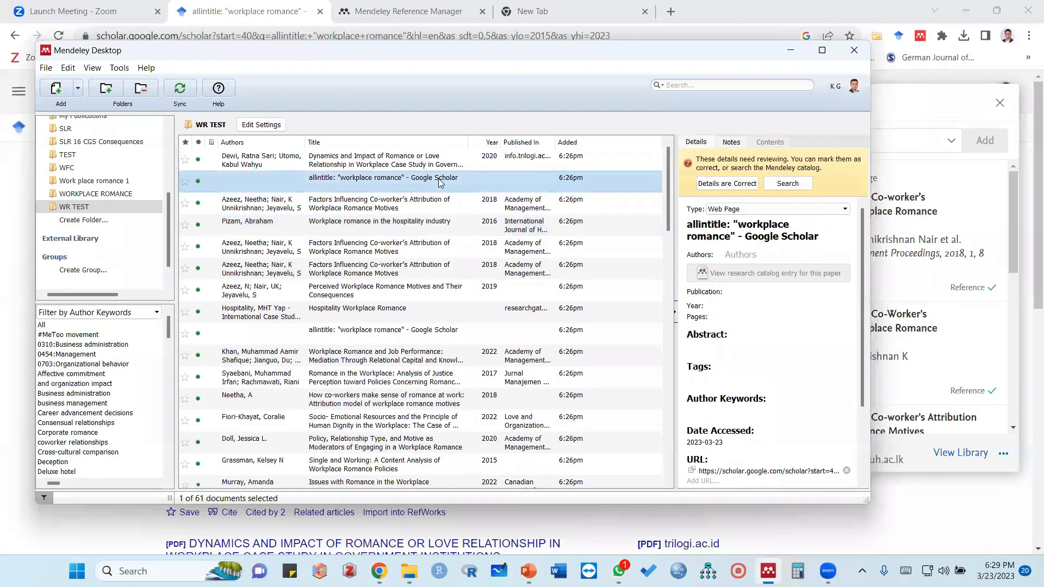
right_click(380, 185)
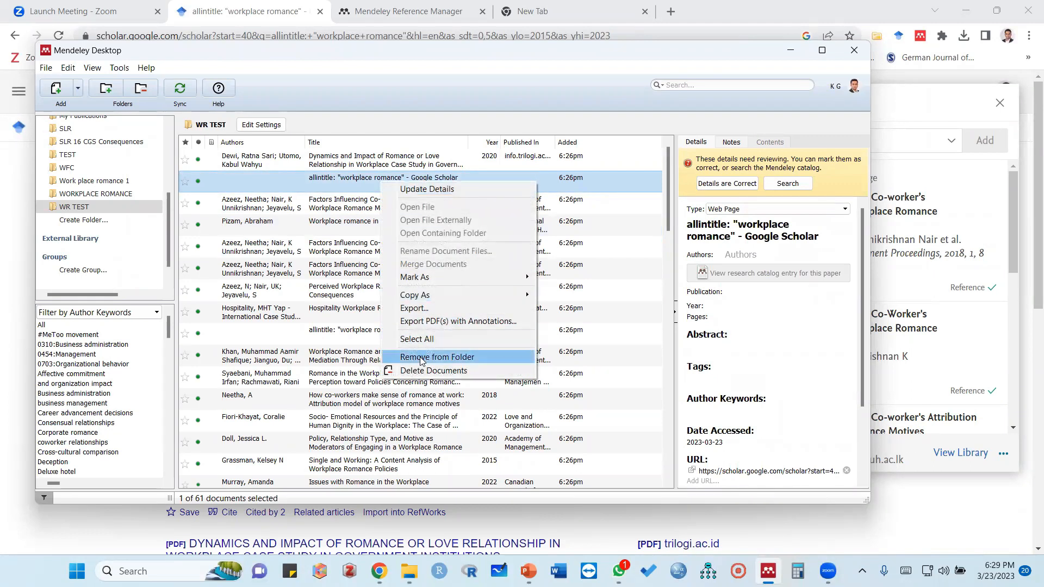
left_click(421, 357)
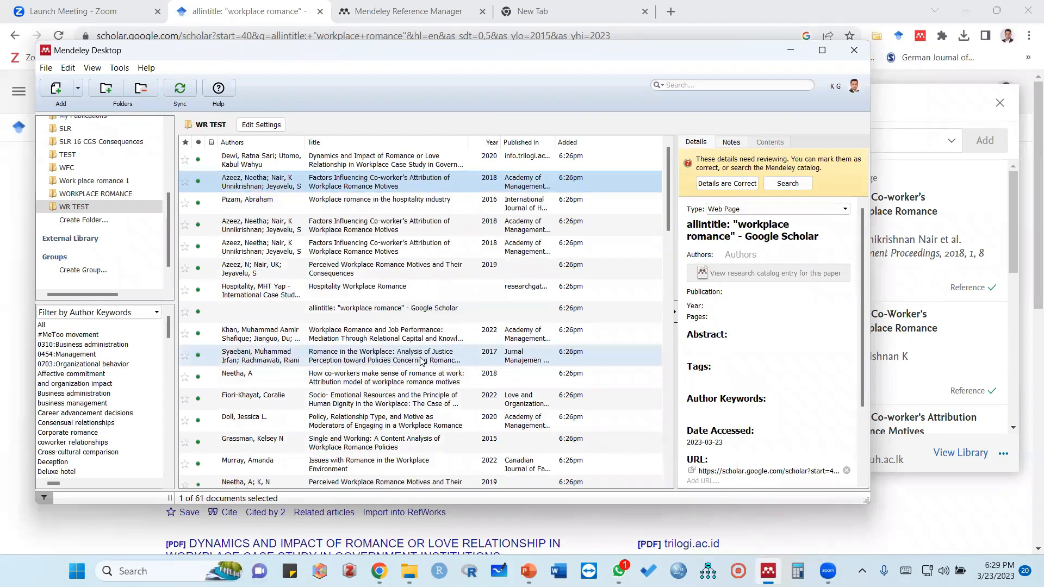
Remove the next "allintitle: "workplace romance" - Google Scholar" web page entry, added at 6:26pm, from the WR TEST folder
right_click(384, 309)
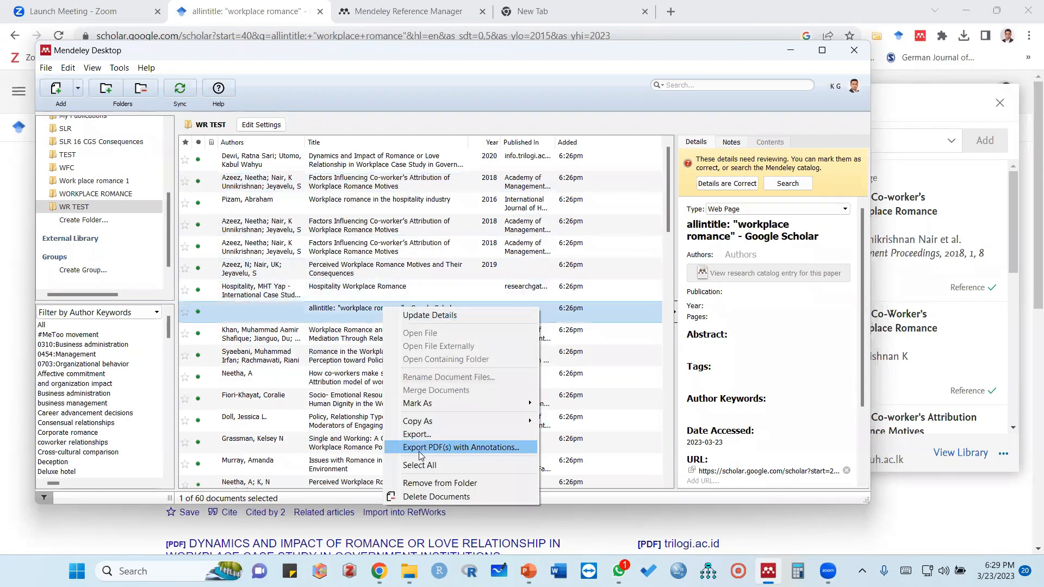
left_click(421, 483)
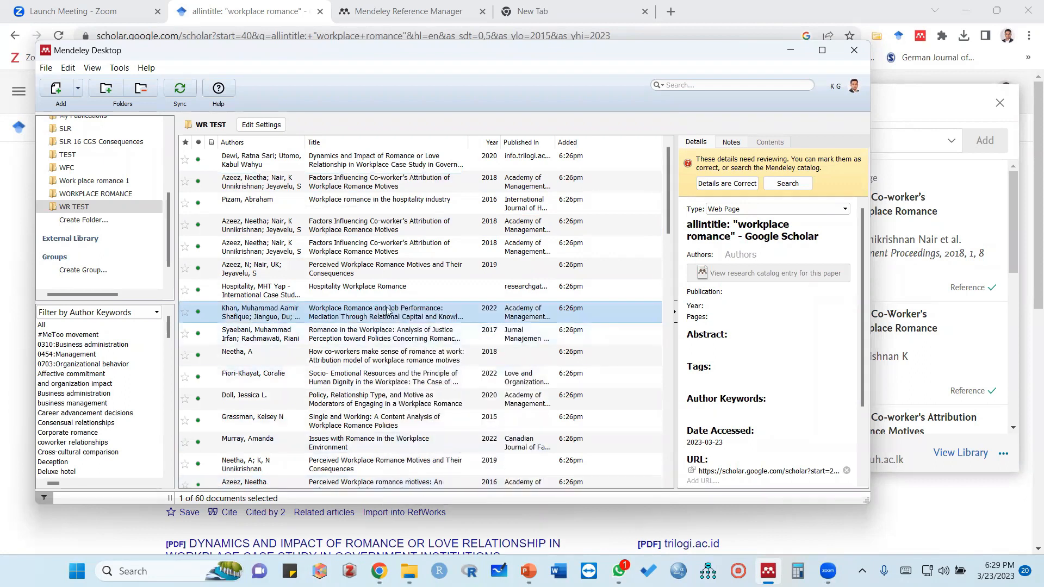
Look through the whole WR TEST document list for remaining non-article or duplicate entries
scroll(384, 319, "down", 4)
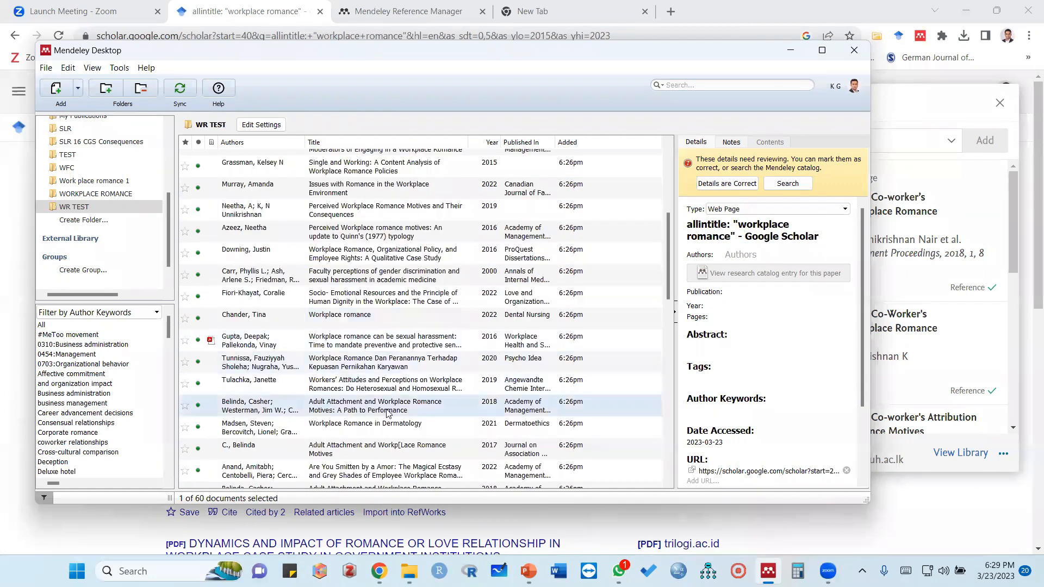
scroll(366, 324, "up", 5)
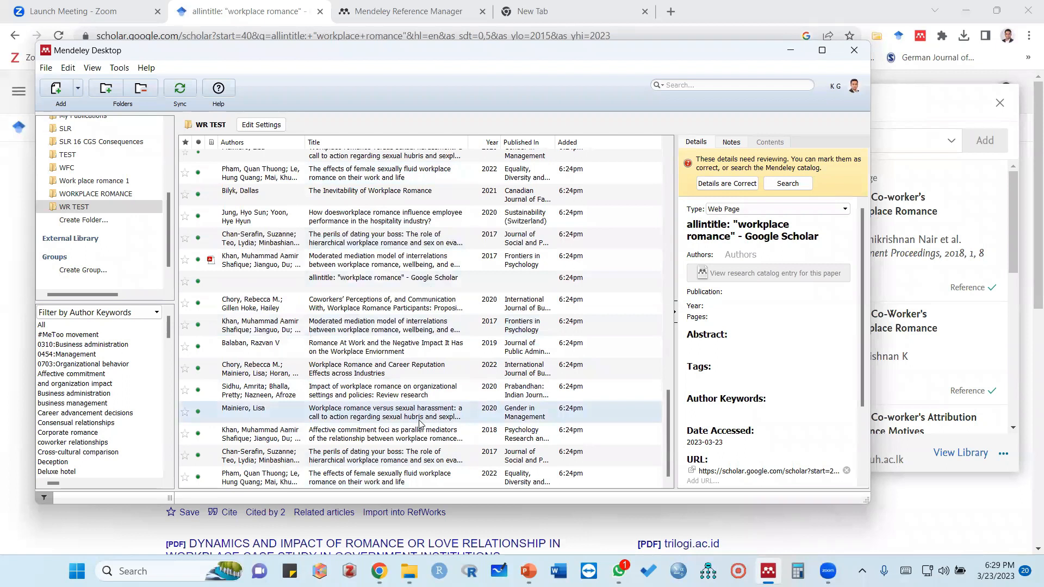
scroll(425, 403, "up", 3)
scroll(425, 395, "up", 5)
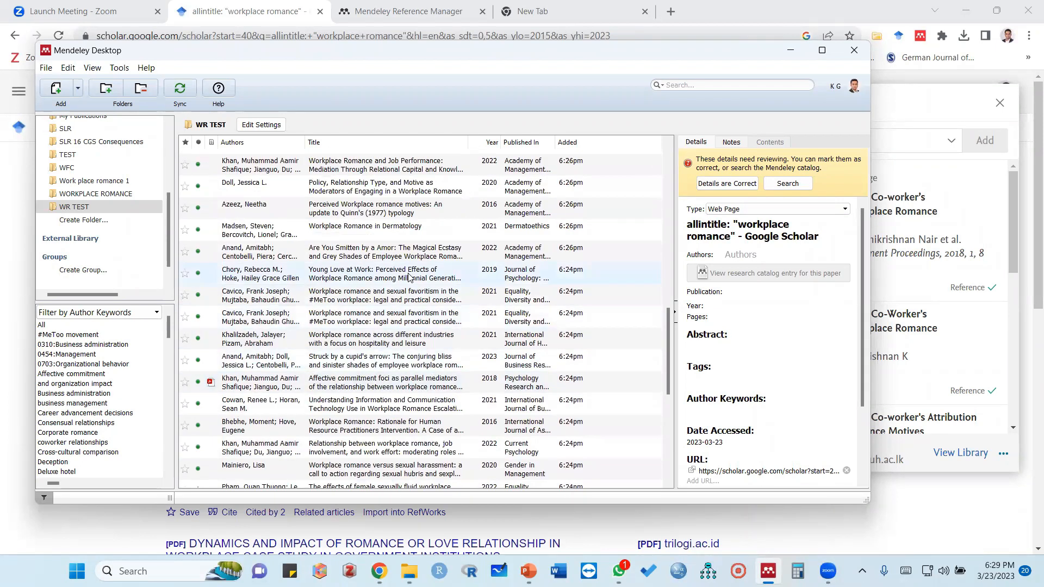
scroll(411, 277, "up", 1)
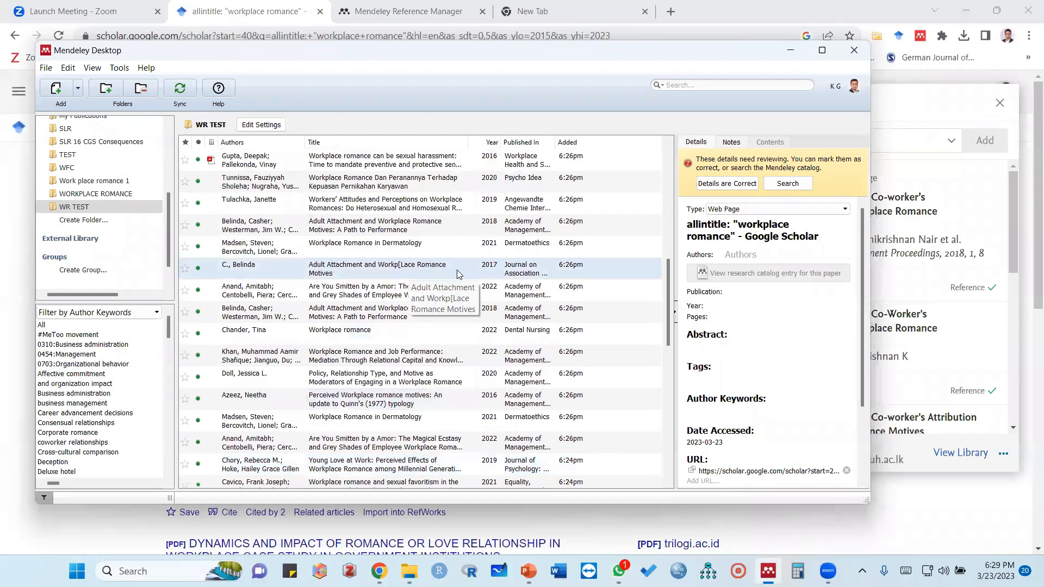
scroll(397, 272, "up", 1)
scroll(397, 272, "up", 5)
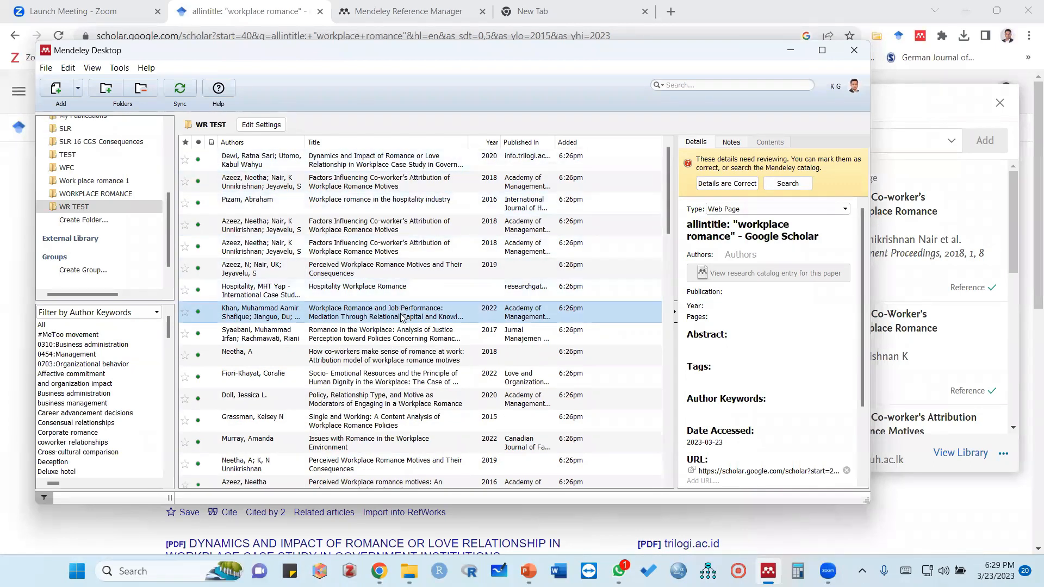
scroll(401, 316, "down", 10)
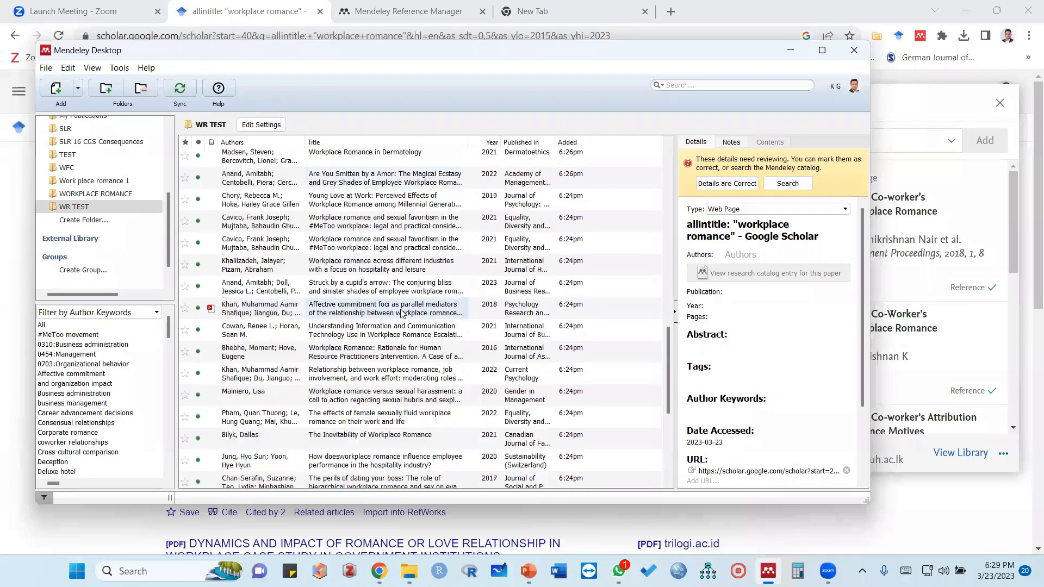
scroll(403, 310, "up", 10)
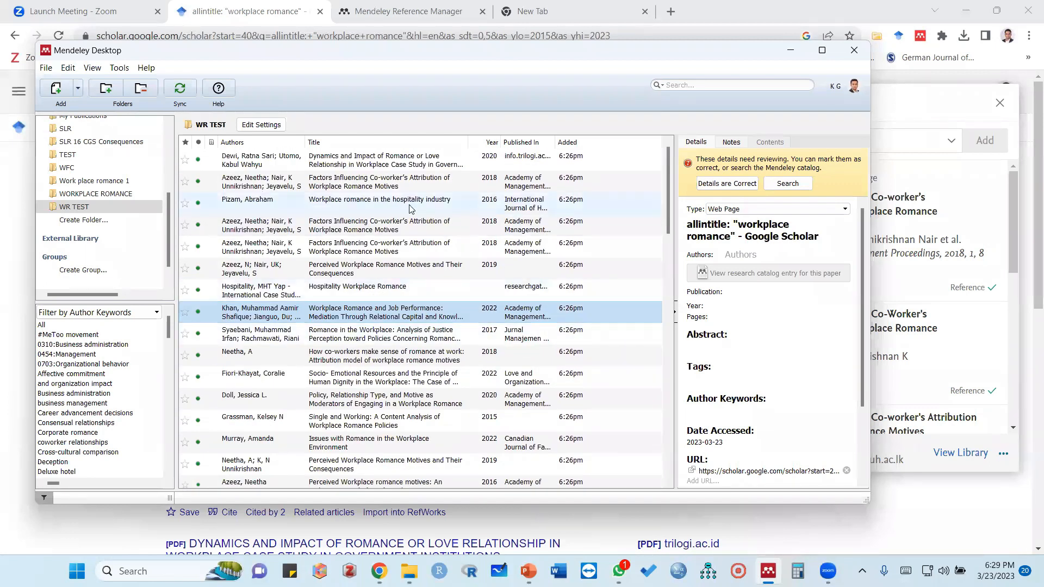
Compare the details of the repeated "Factors Influencing Co-worker's Attribution of Workplace Romance Motives" entries with those of neighbouring documents
left_click(382, 160)
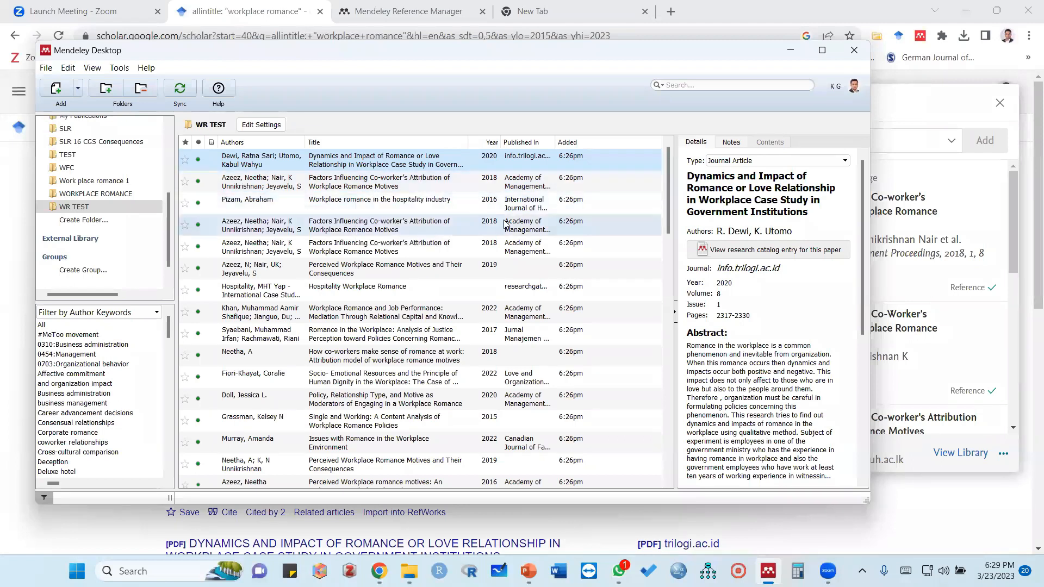
left_click(264, 187)
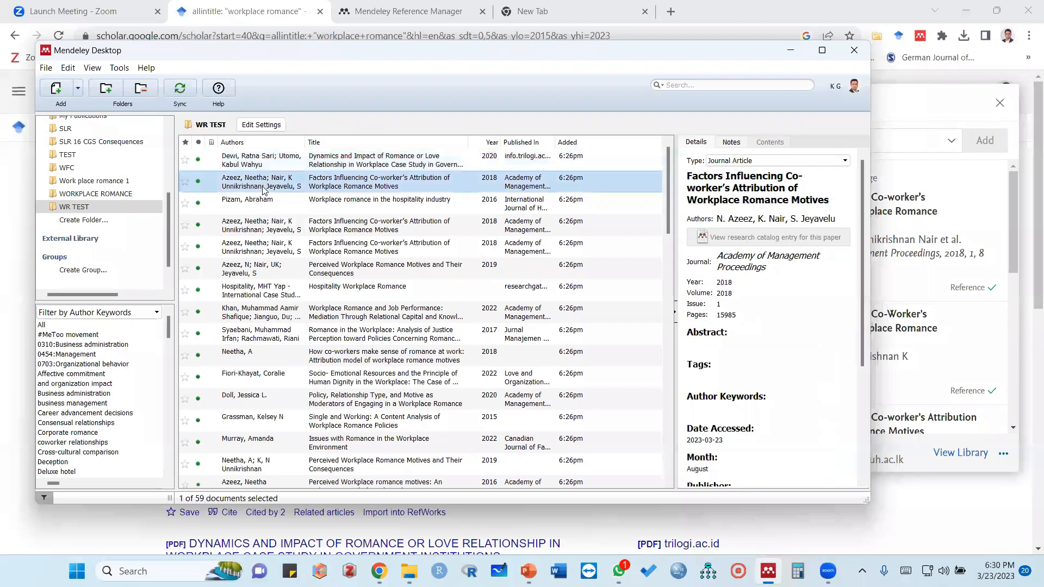
left_click(254, 228)
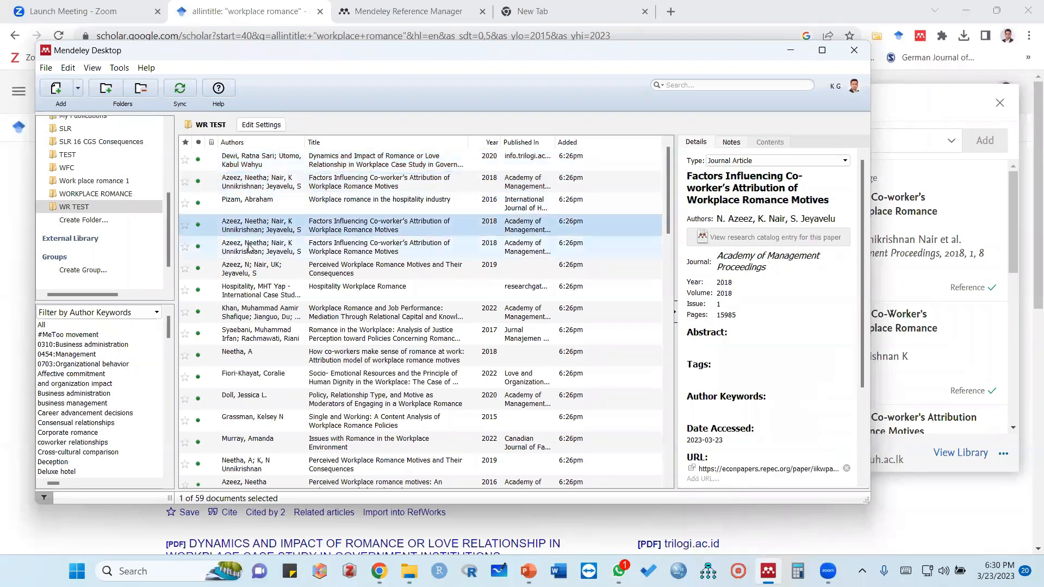
left_click(245, 255)
left_click(246, 269)
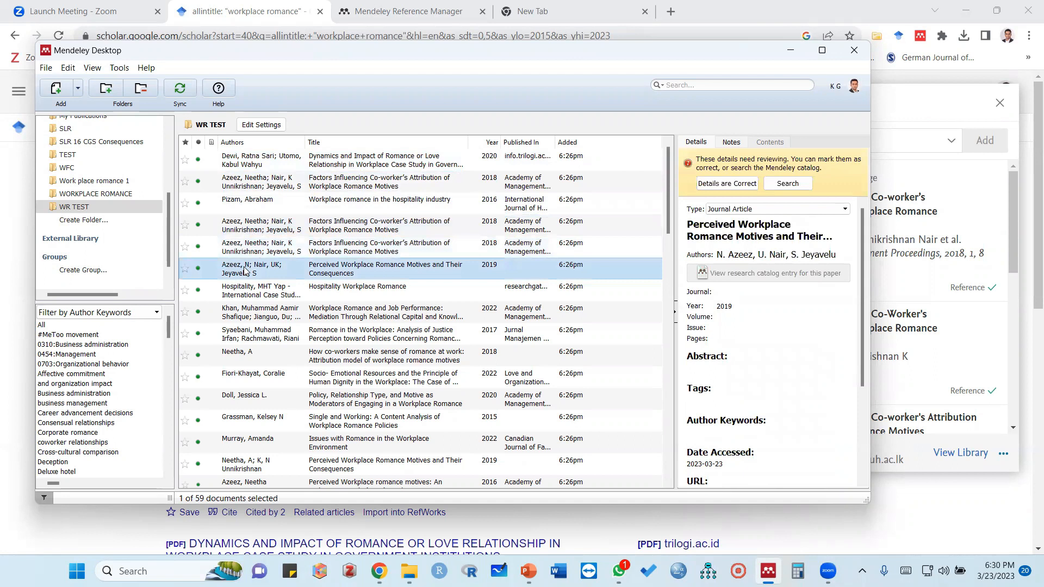
left_click(257, 183)
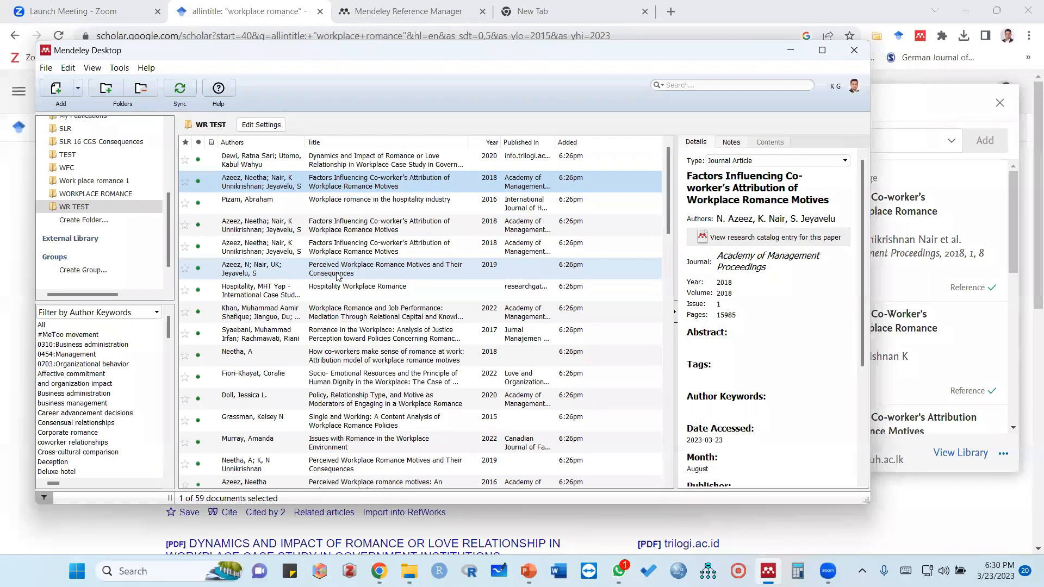
left_click(348, 225)
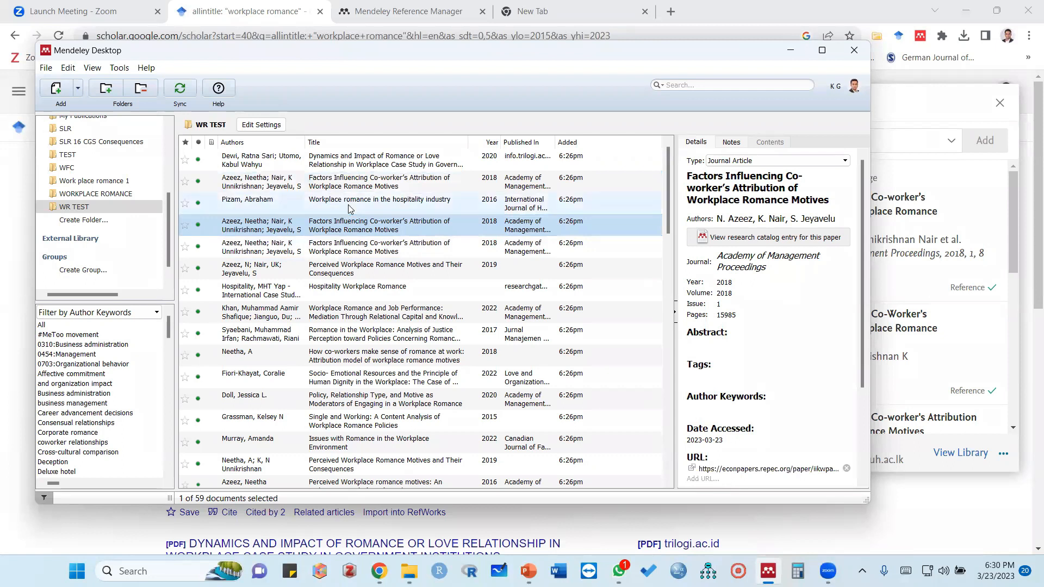
left_click(353, 158)
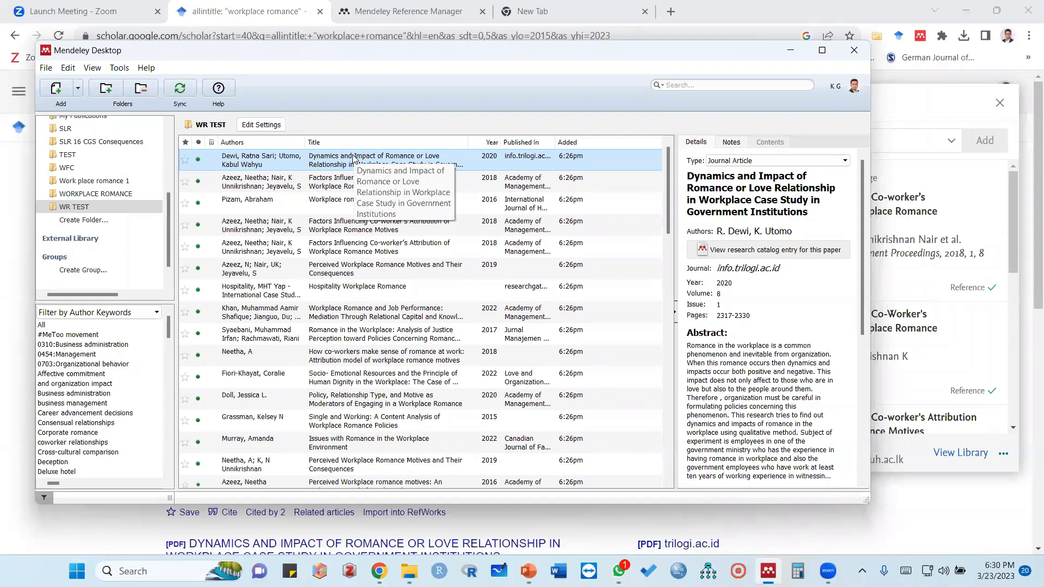
key("ctrl+a")
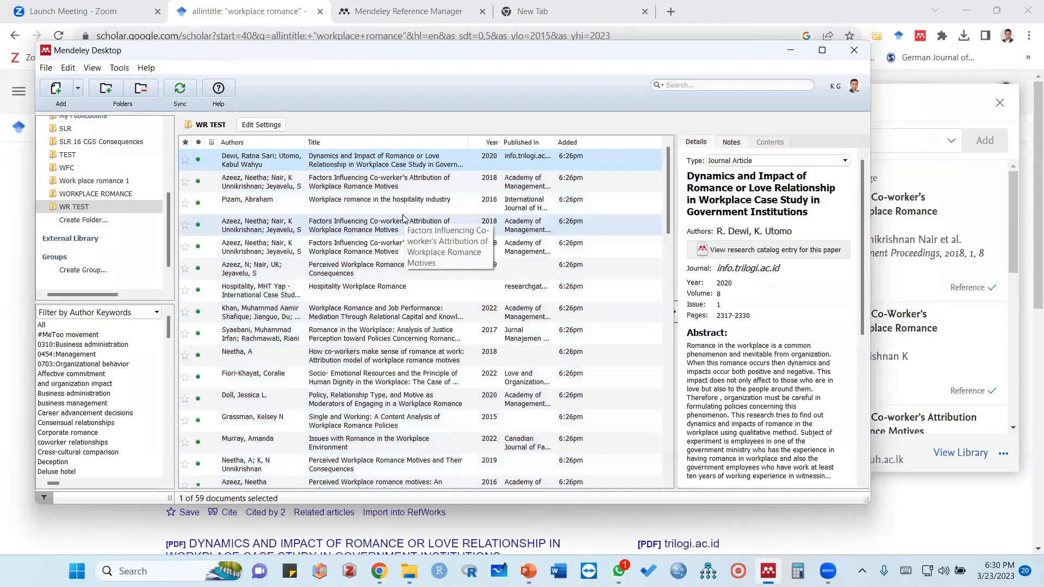
left_click(403, 219)
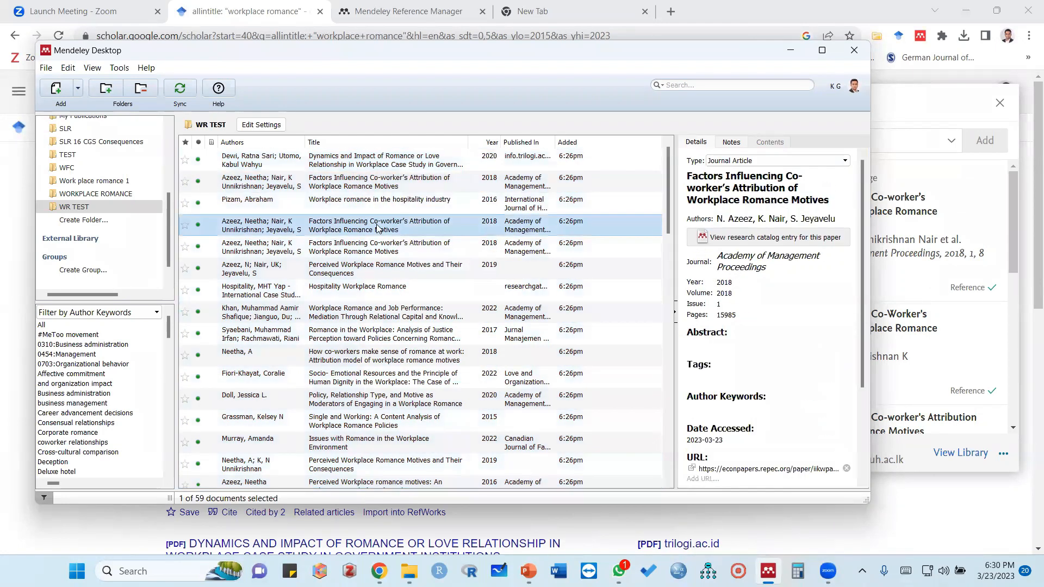
Remove one duplicate of "Factors Influencing Co-worker's Attribution of Workplace Romance Motives" from the WR TEST folder
left_click(346, 180)
left_click(265, 231)
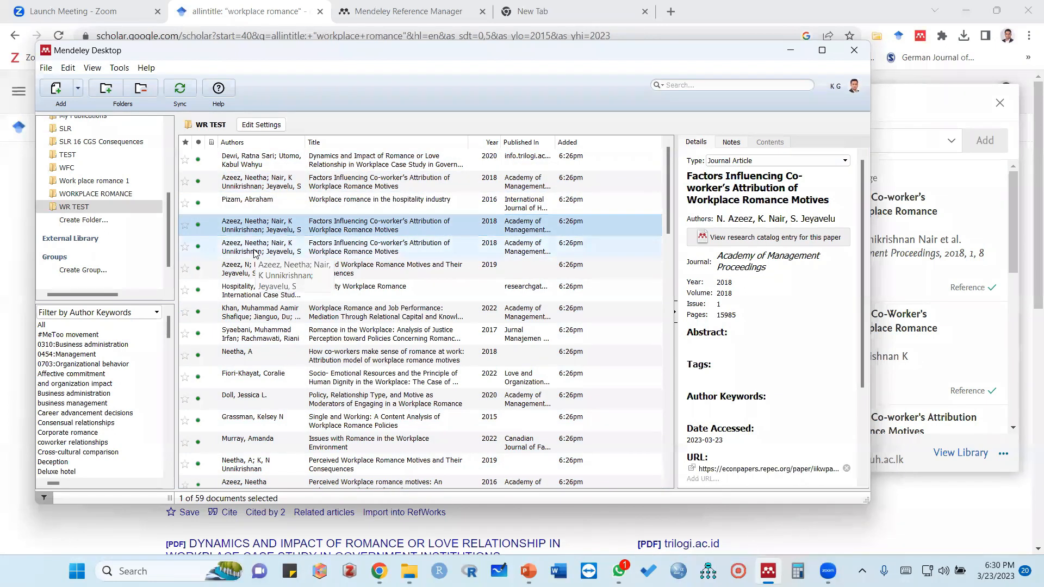
right_click(334, 225)
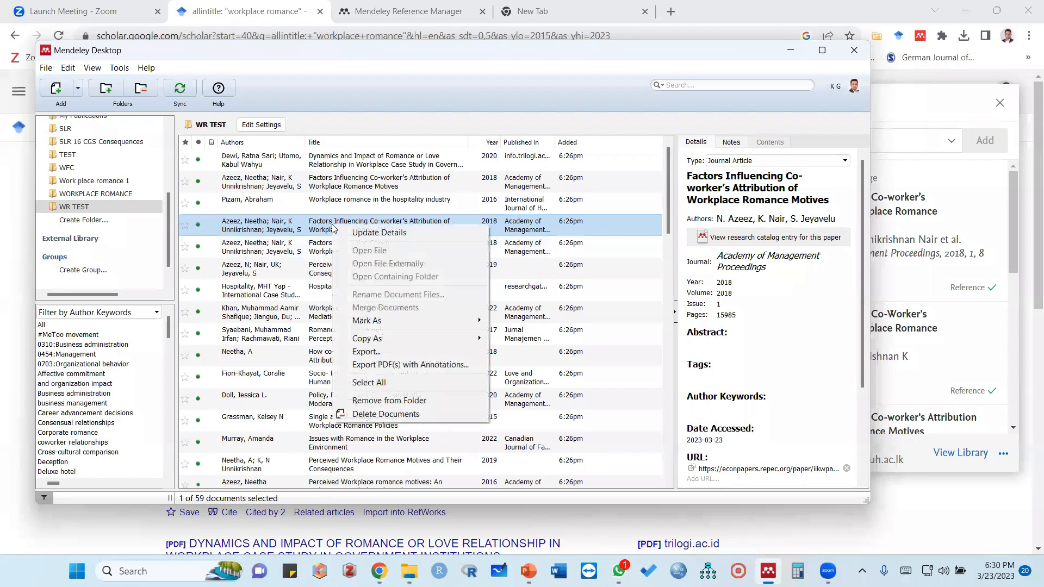
left_click(376, 401)
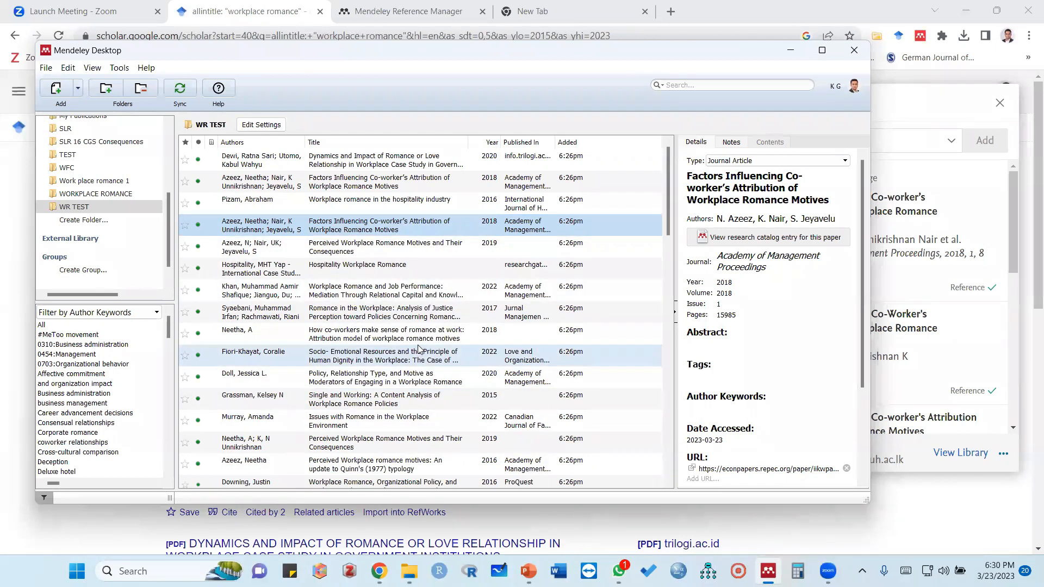
Find the "allintitle: "workplace romance" - Google Scholar" web page entry added at 6:24pm and remove it from the WR TEST folder
scroll(304, 342, "down", 1)
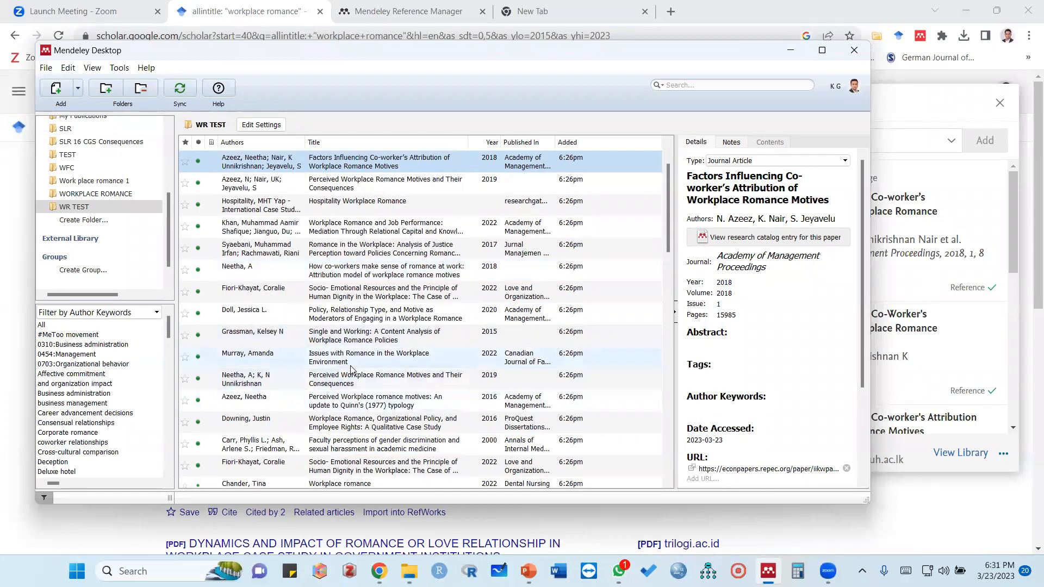
scroll(367, 338, "down", 2)
scroll(367, 338, "down", 10)
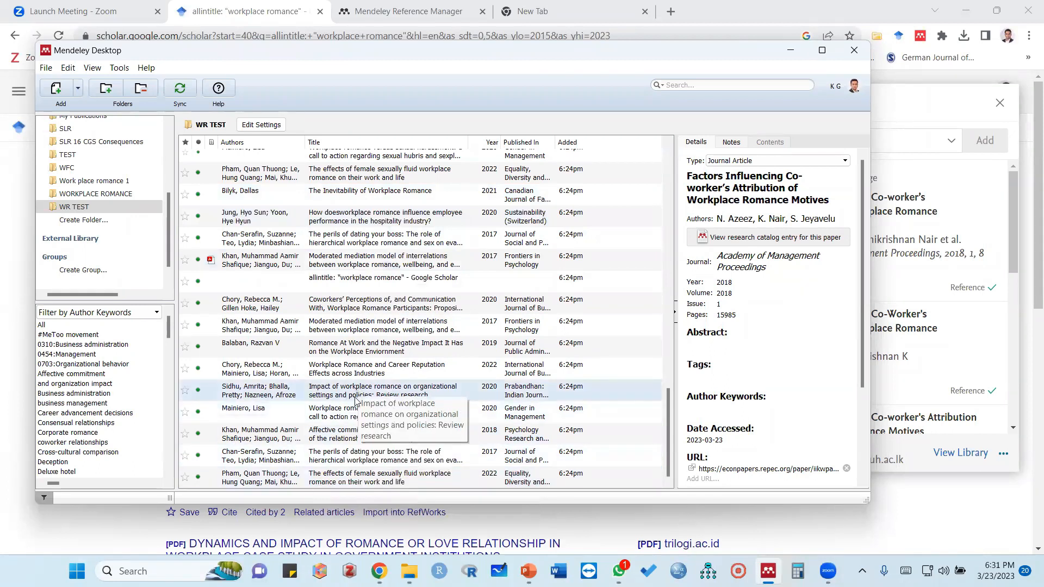
left_click(352, 283)
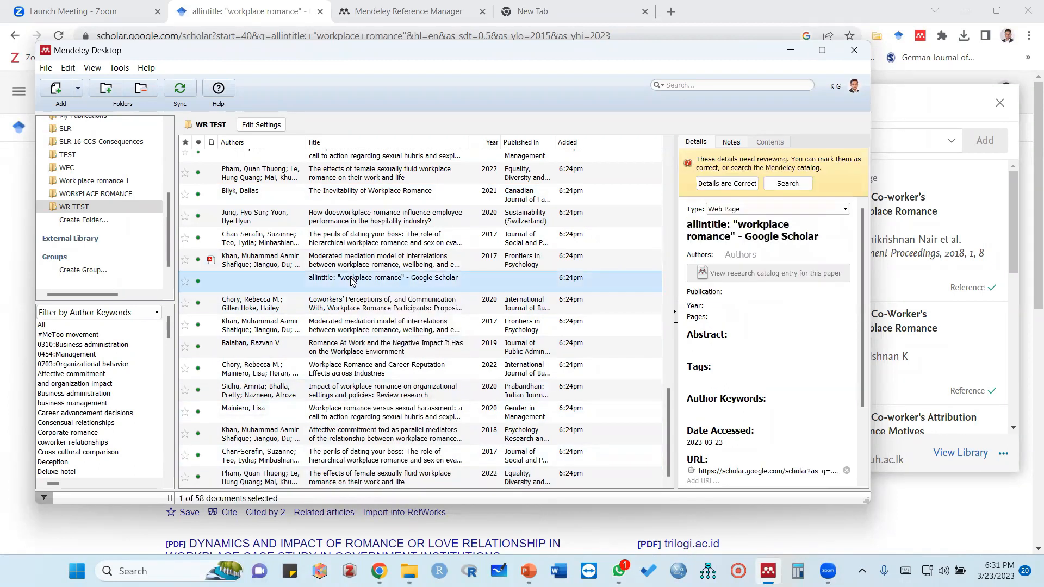
right_click(351, 282)
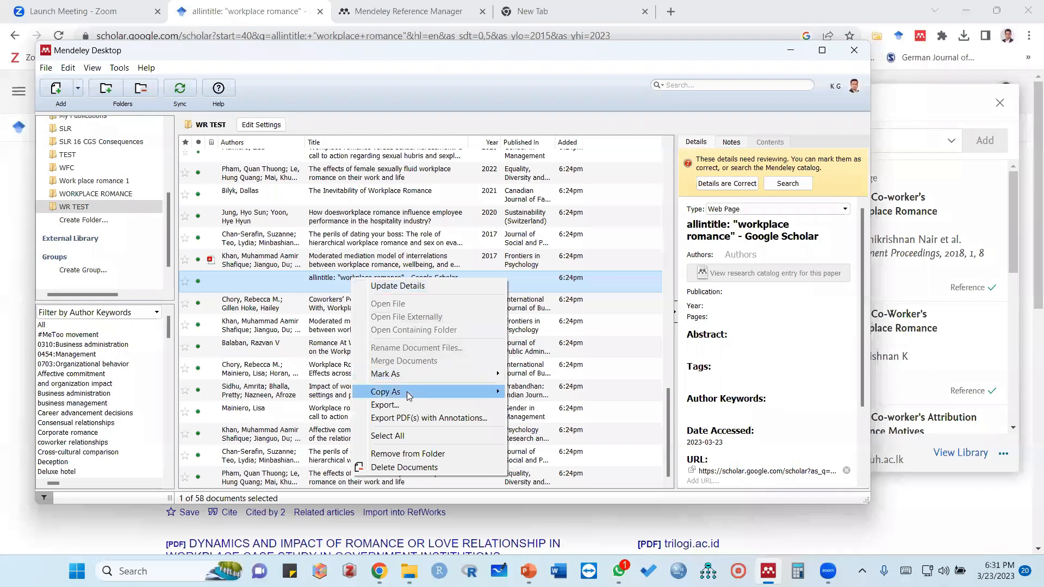
left_click(396, 454)
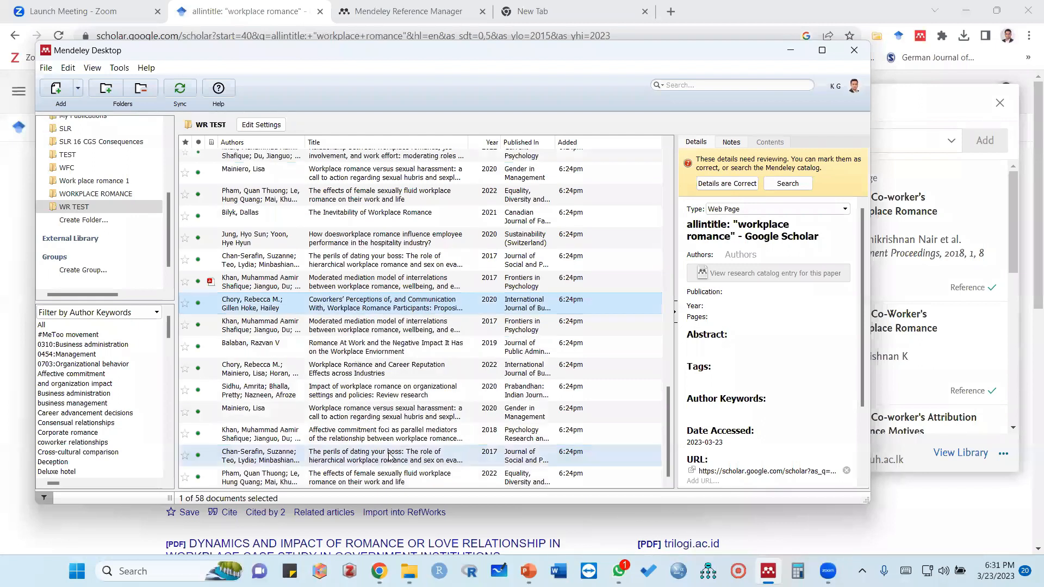
Check the cleaned-up document list and select all documents in the WR TEST folder
scroll(401, 416, "up", 13)
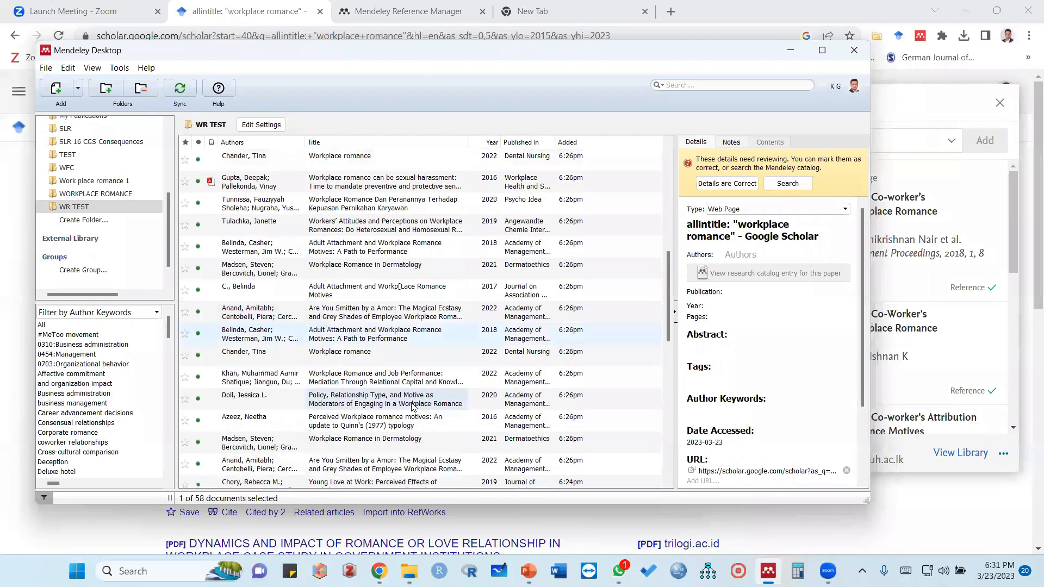
scroll(418, 400, "up", 1)
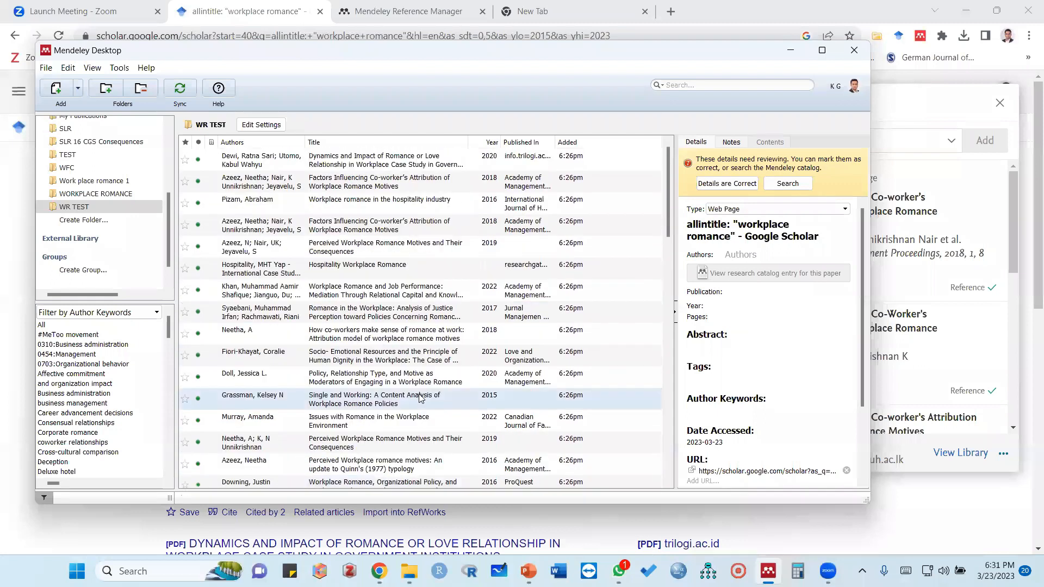
scroll(413, 391, "down", 1)
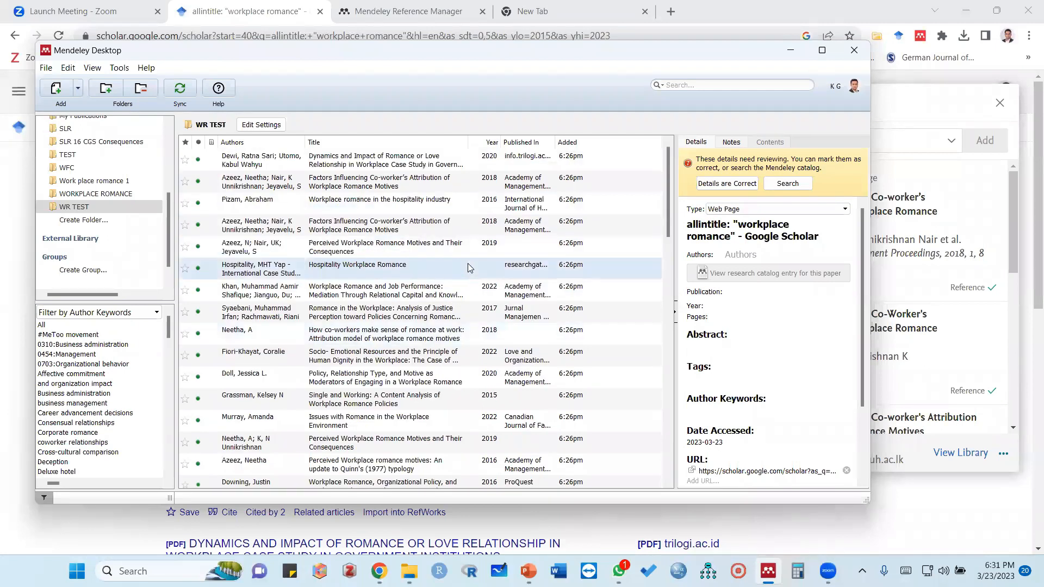
left_click(408, 160)
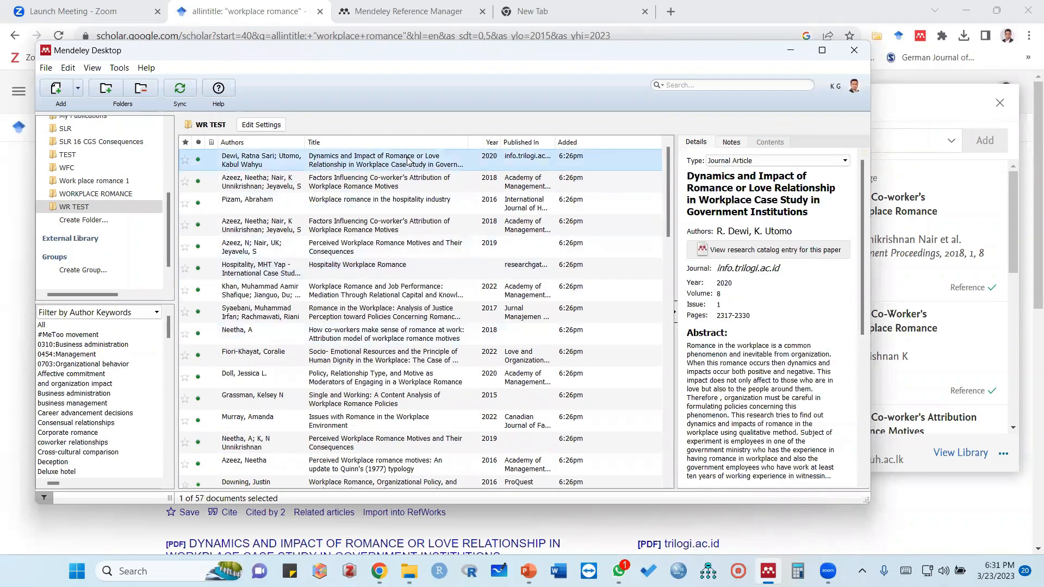
key("ctrl+a")
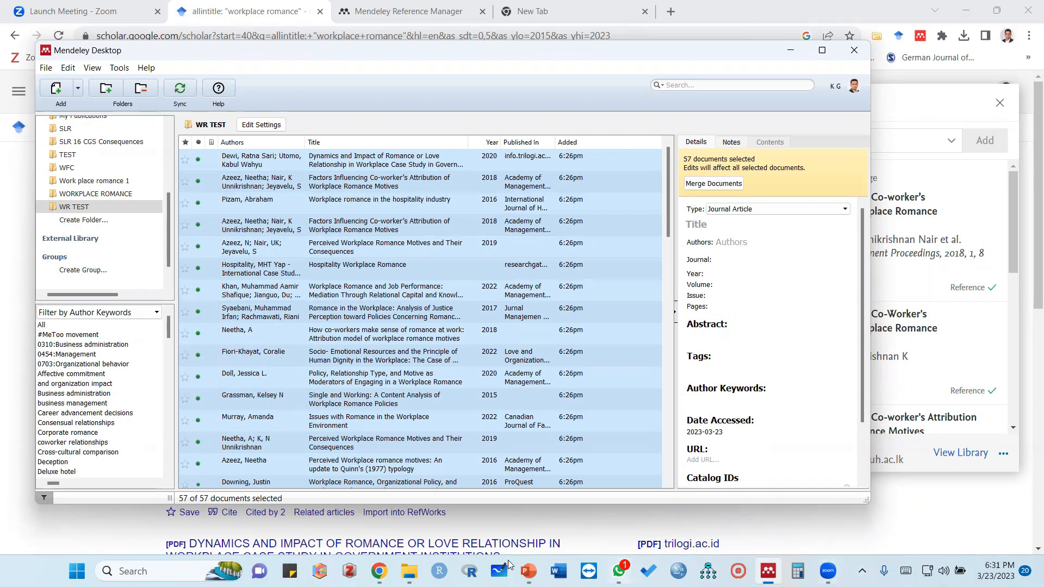
Switch to the Steps slide in PowerPoint and highlight the "Export as a RIS File" instruction
mouse_move(529, 570)
left_click(479, 513)
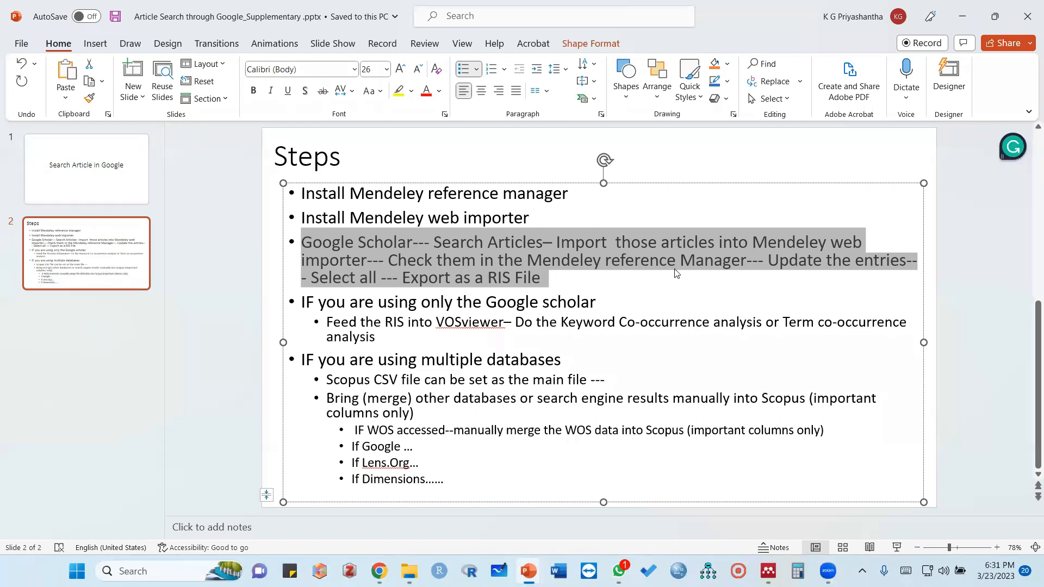
left_click(723, 261)
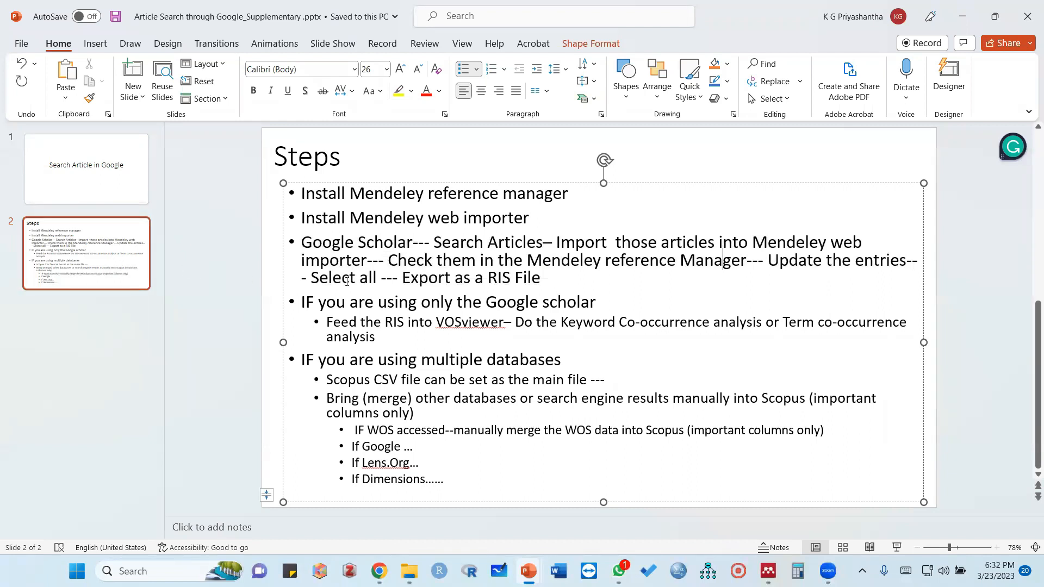
left_click_drag(405, 275, 550, 283)
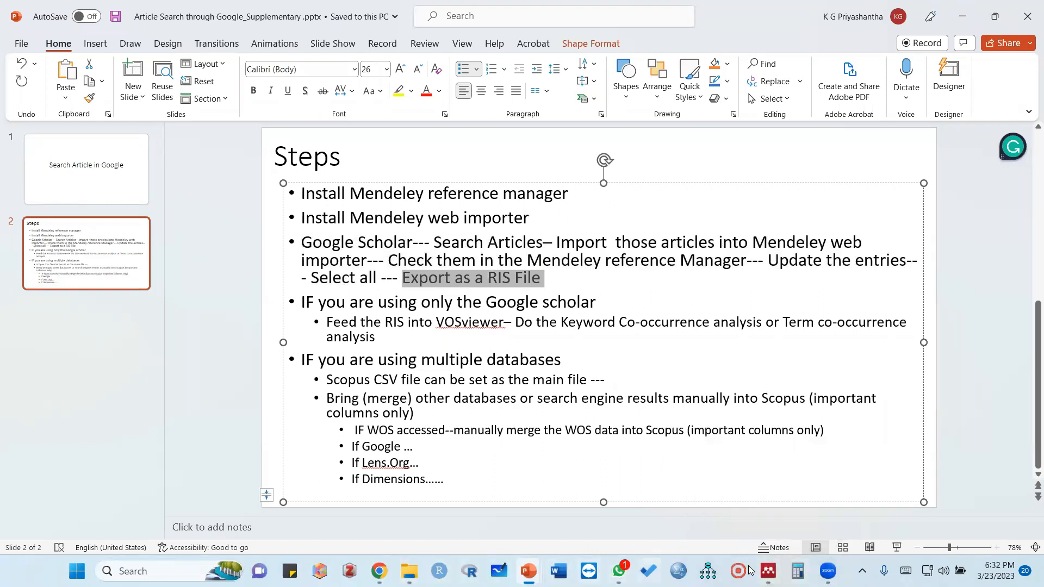
left_click(379, 571)
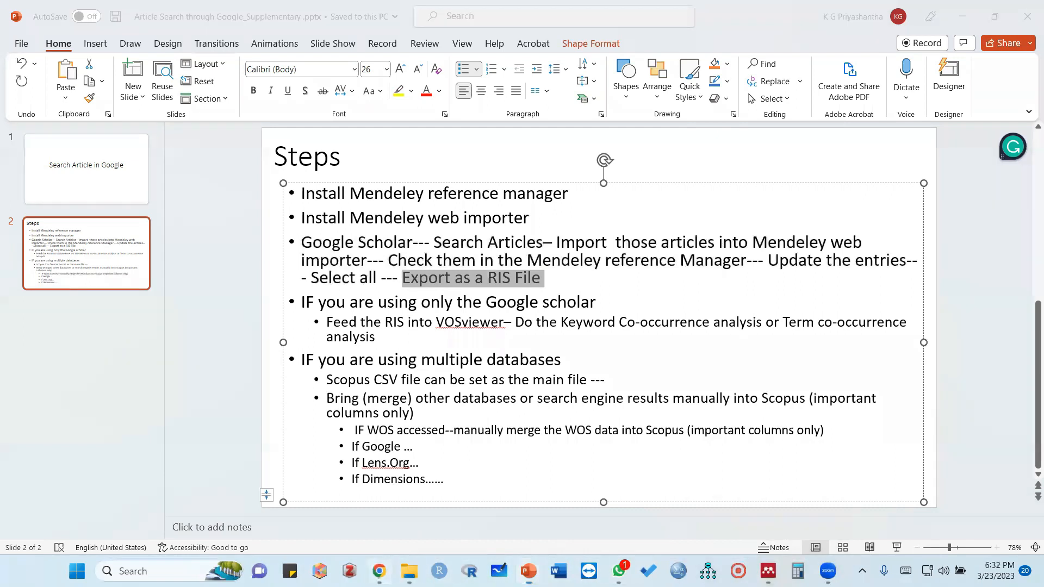
Switch through the Mendeley web library in Chrome to the WR TEST folder in Mendeley Desktop
left_click(380, 572)
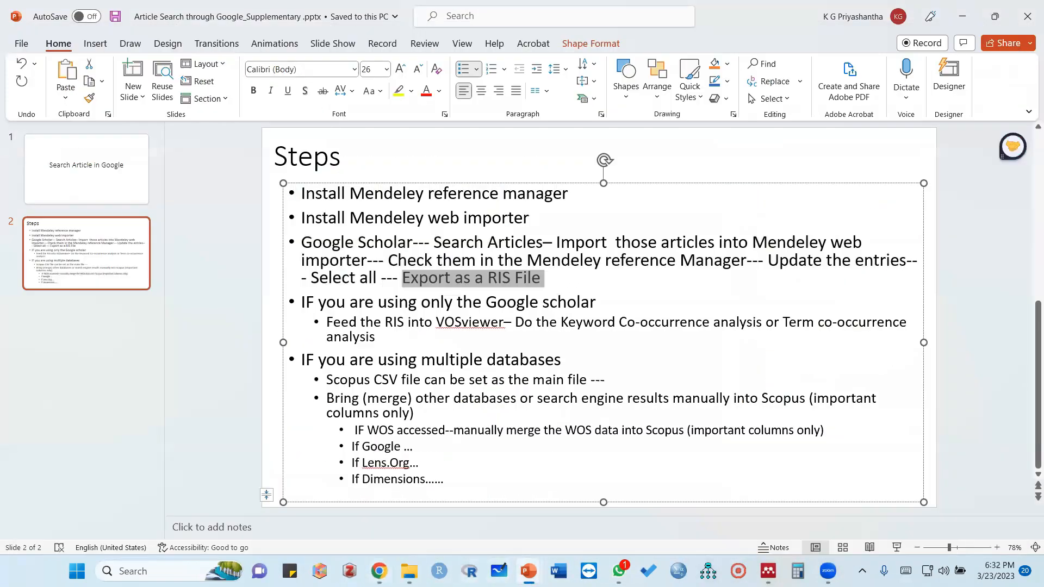
left_click(380, 571)
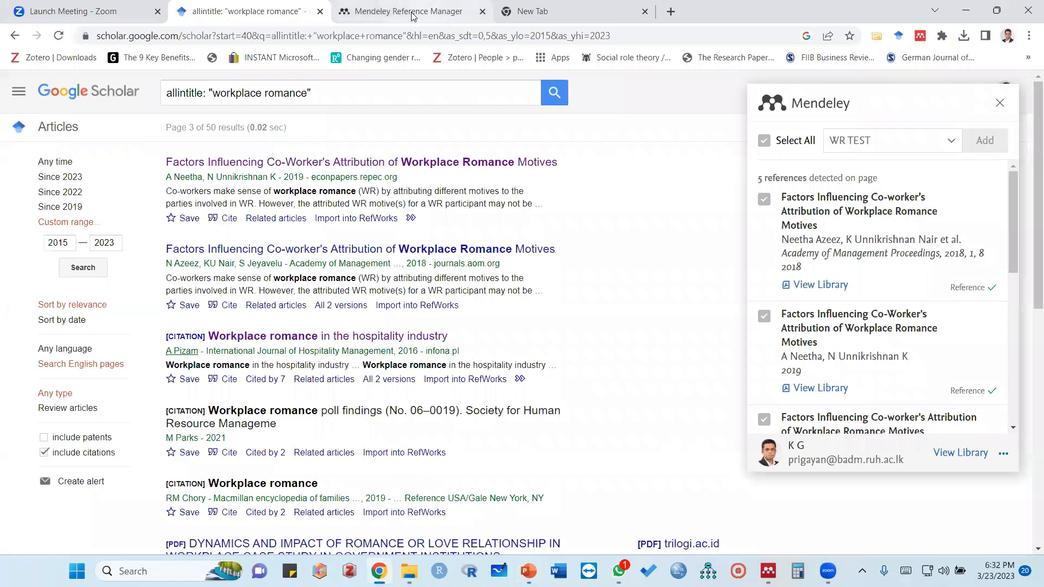
left_click(412, 13)
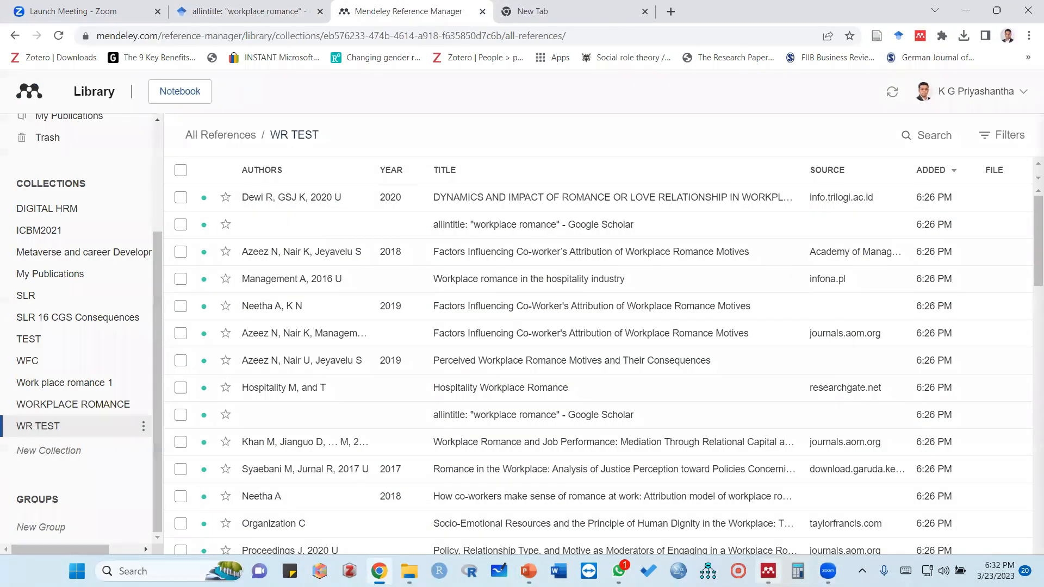
left_click(768, 572)
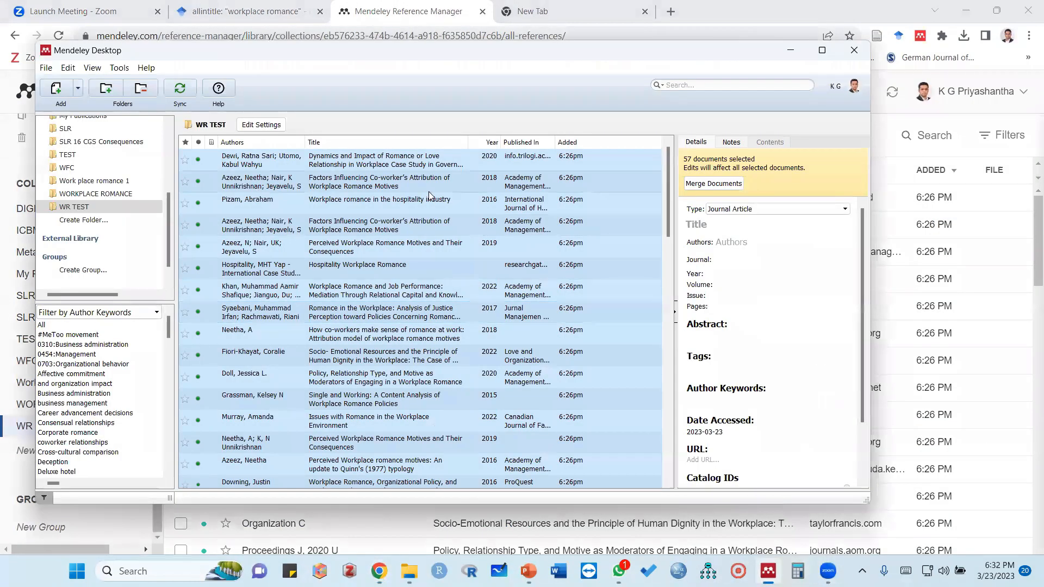
Start exporting the selected WR TEST documents to Downloads with the file type RIS - Research Information Systems (*.ris)
right_click(400, 248)
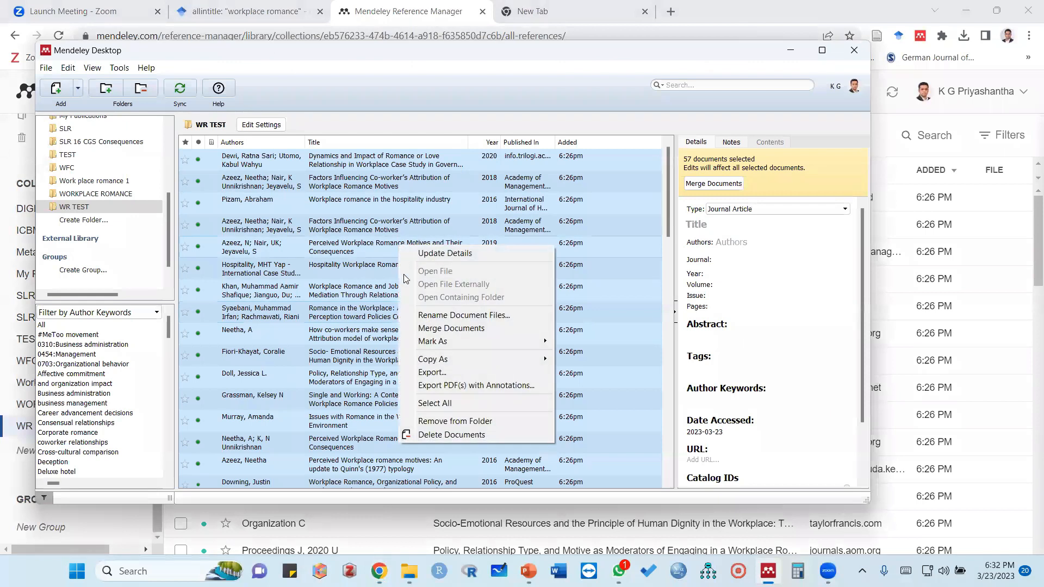
left_click(423, 373)
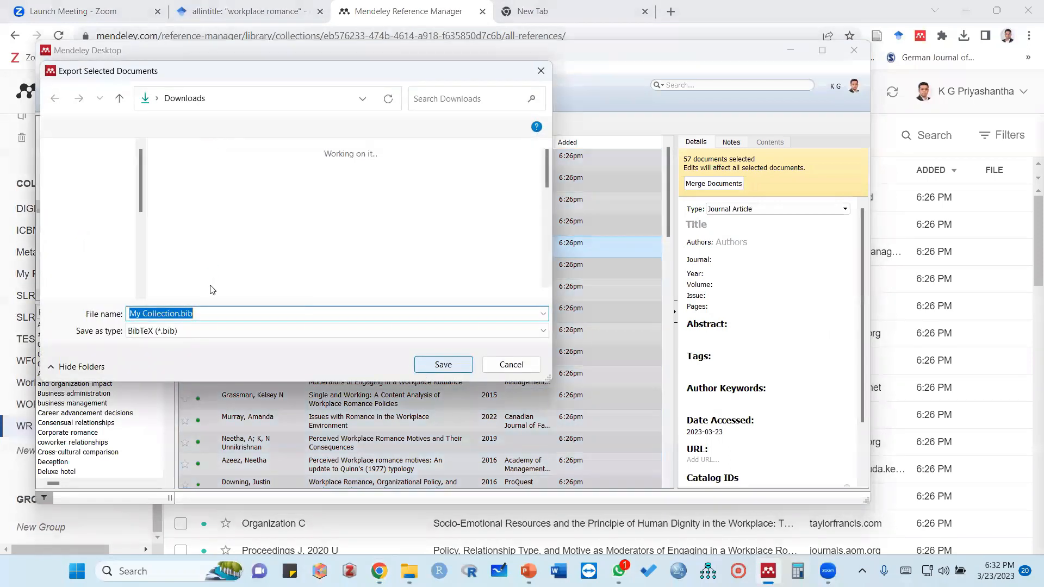
left_click(185, 332)
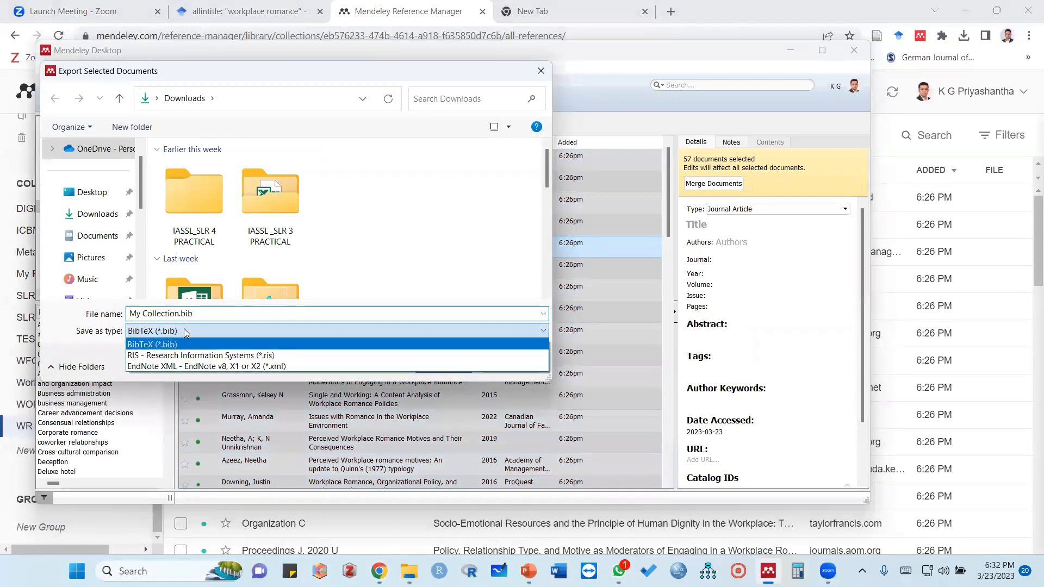
left_click(152, 356)
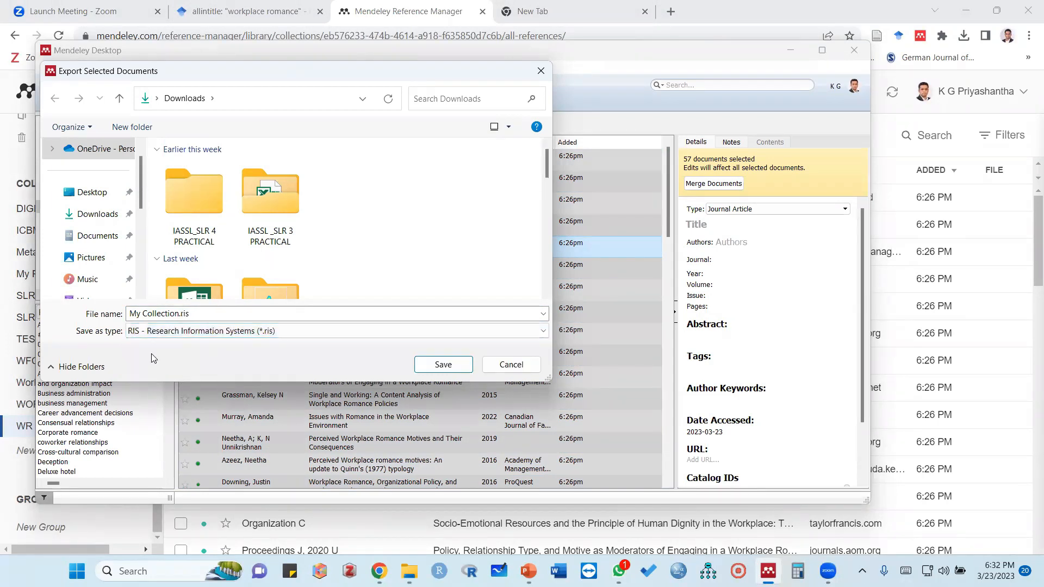
Enter "WR TEST .ris" as the export file name and cancel the export without saving
left_click(181, 312)
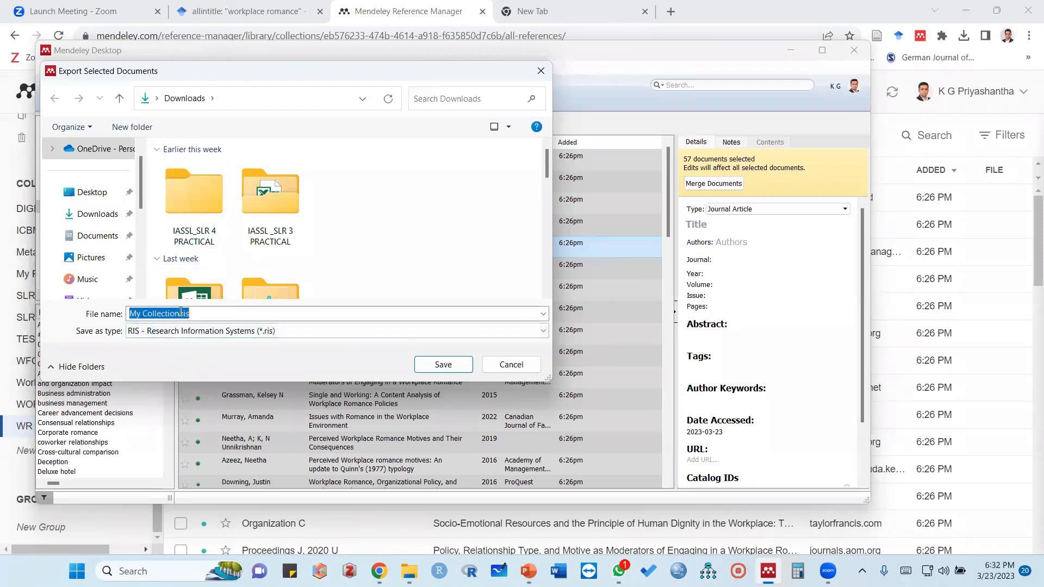
left_click(143, 312)
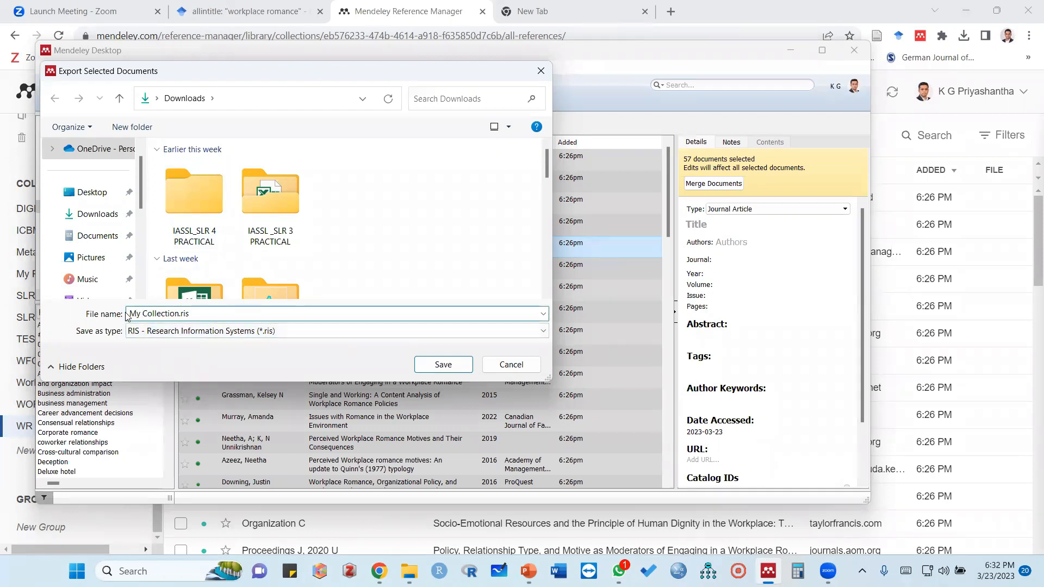
left_click_drag(133, 310, 175, 313)
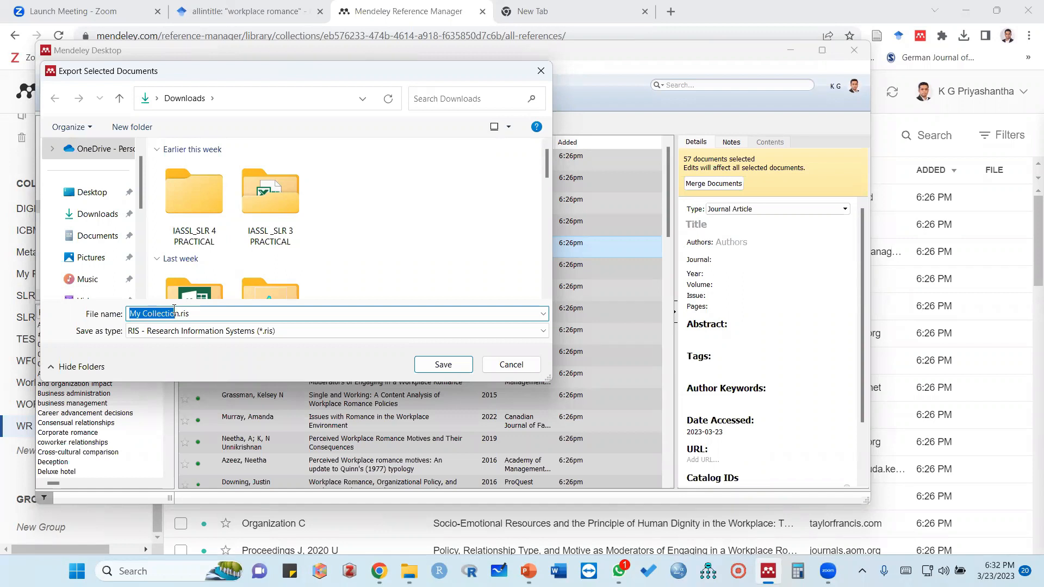
type("WR")
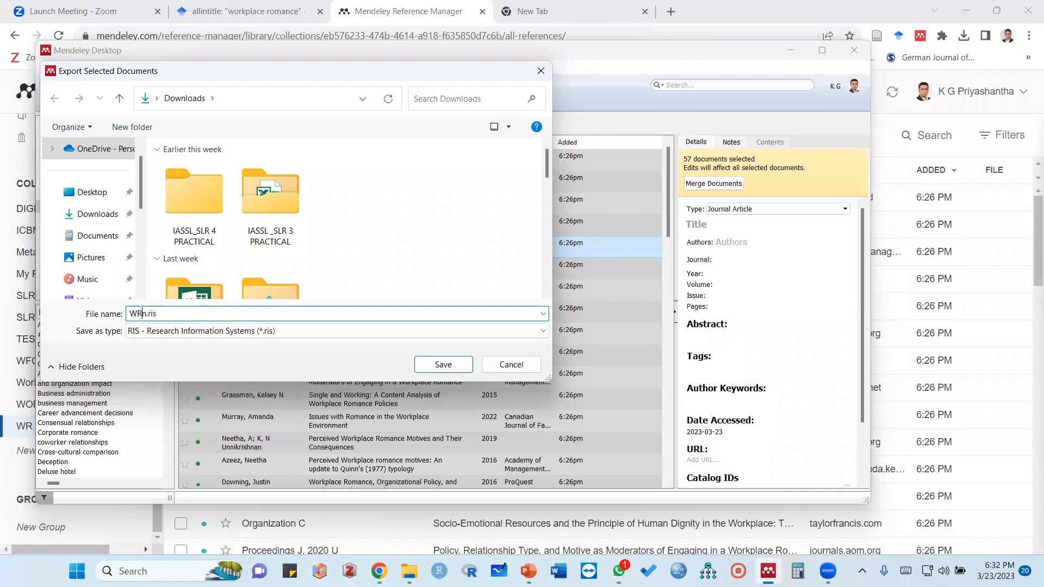
key("Delete")
type("TEST")
left_click(511, 365)
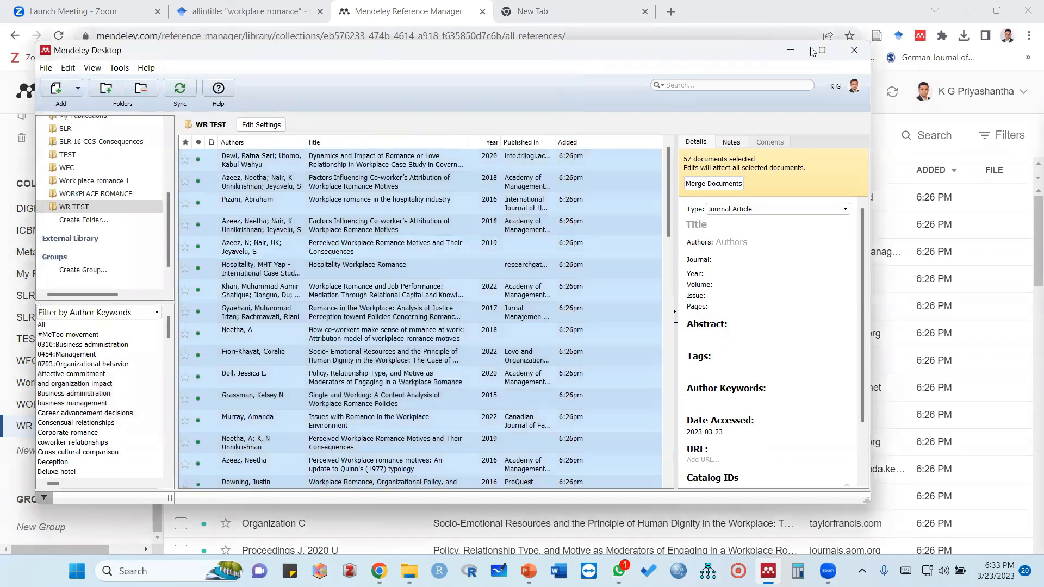
Minimize Mendeley Desktop, switch to the Downloads folder in File Explorer and open the "IASSL _SLR 3 PRACTICAL" folder
left_click(792, 53)
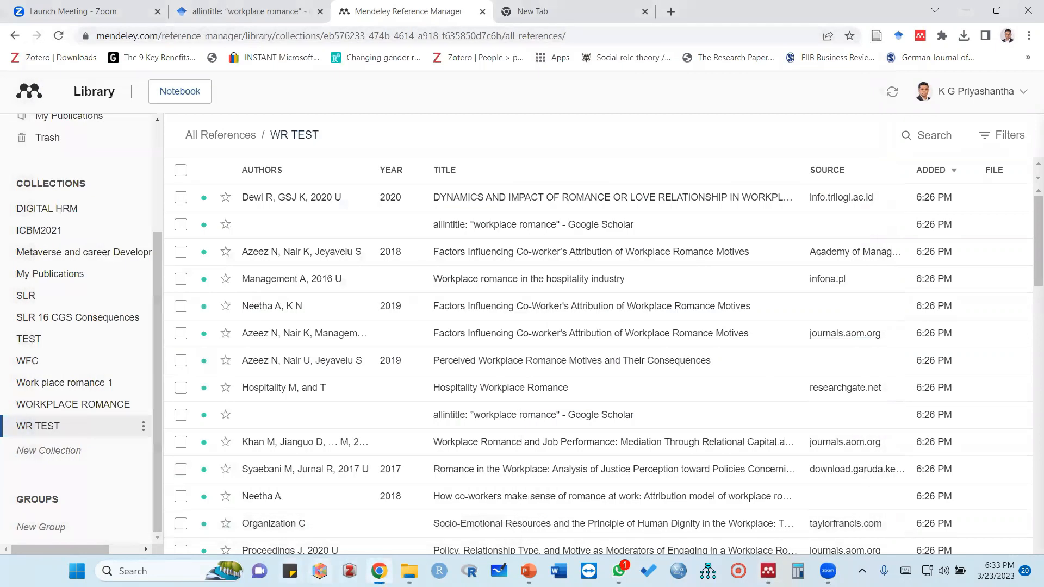
mouse_move(408, 571)
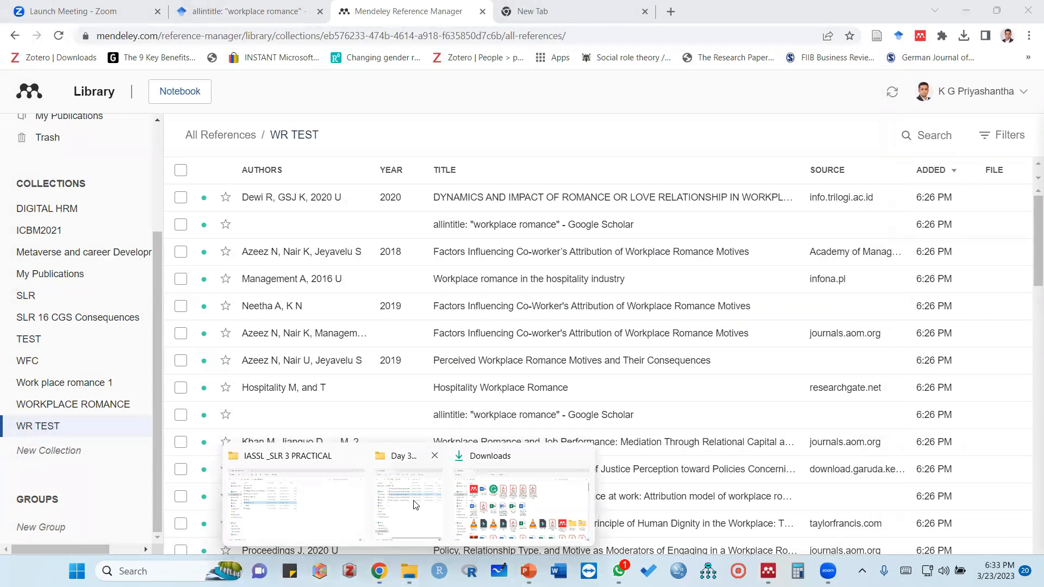
left_click(518, 505)
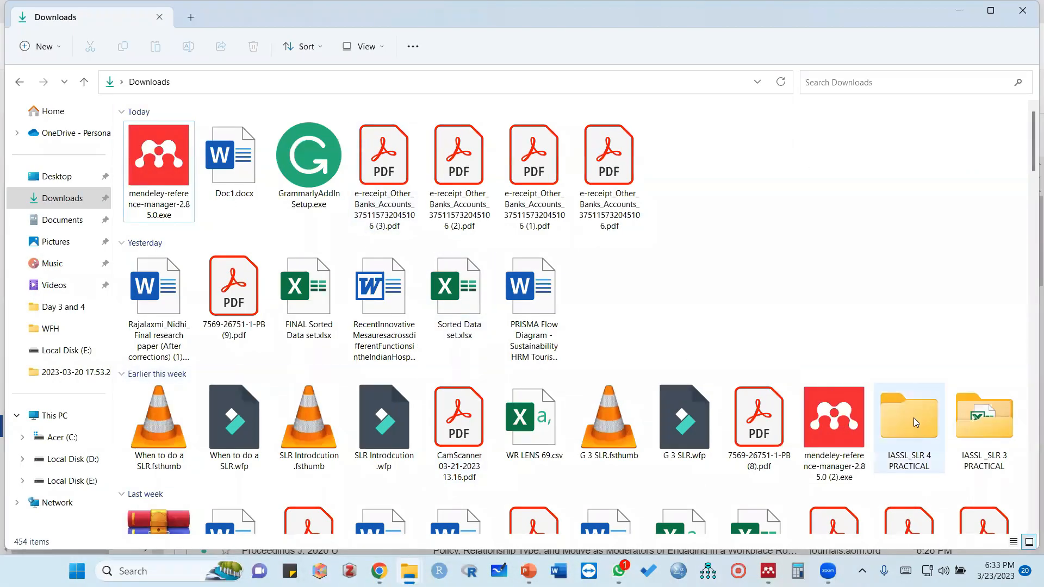
left_click(974, 431)
double_click(972, 427)
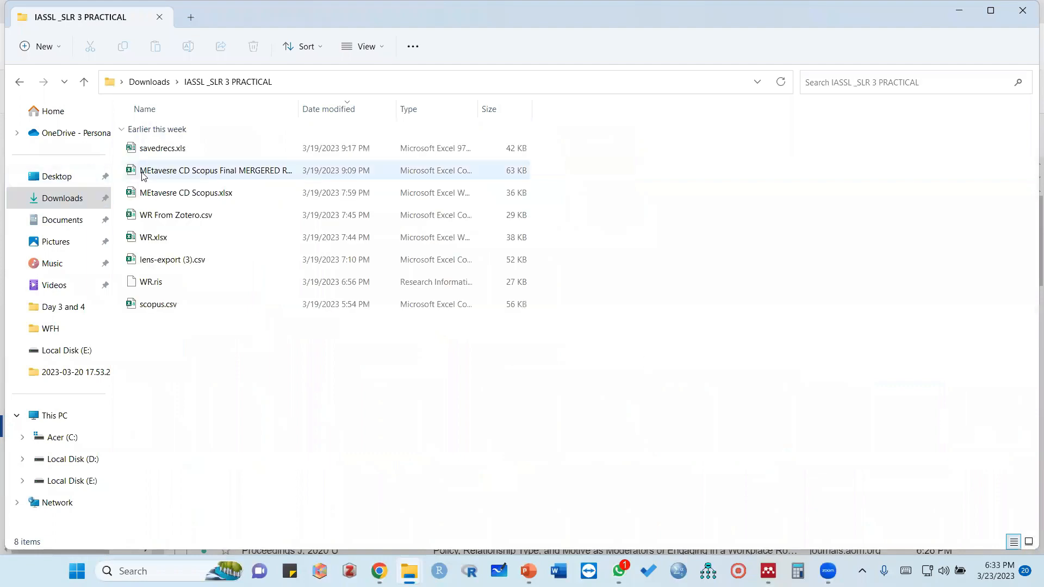